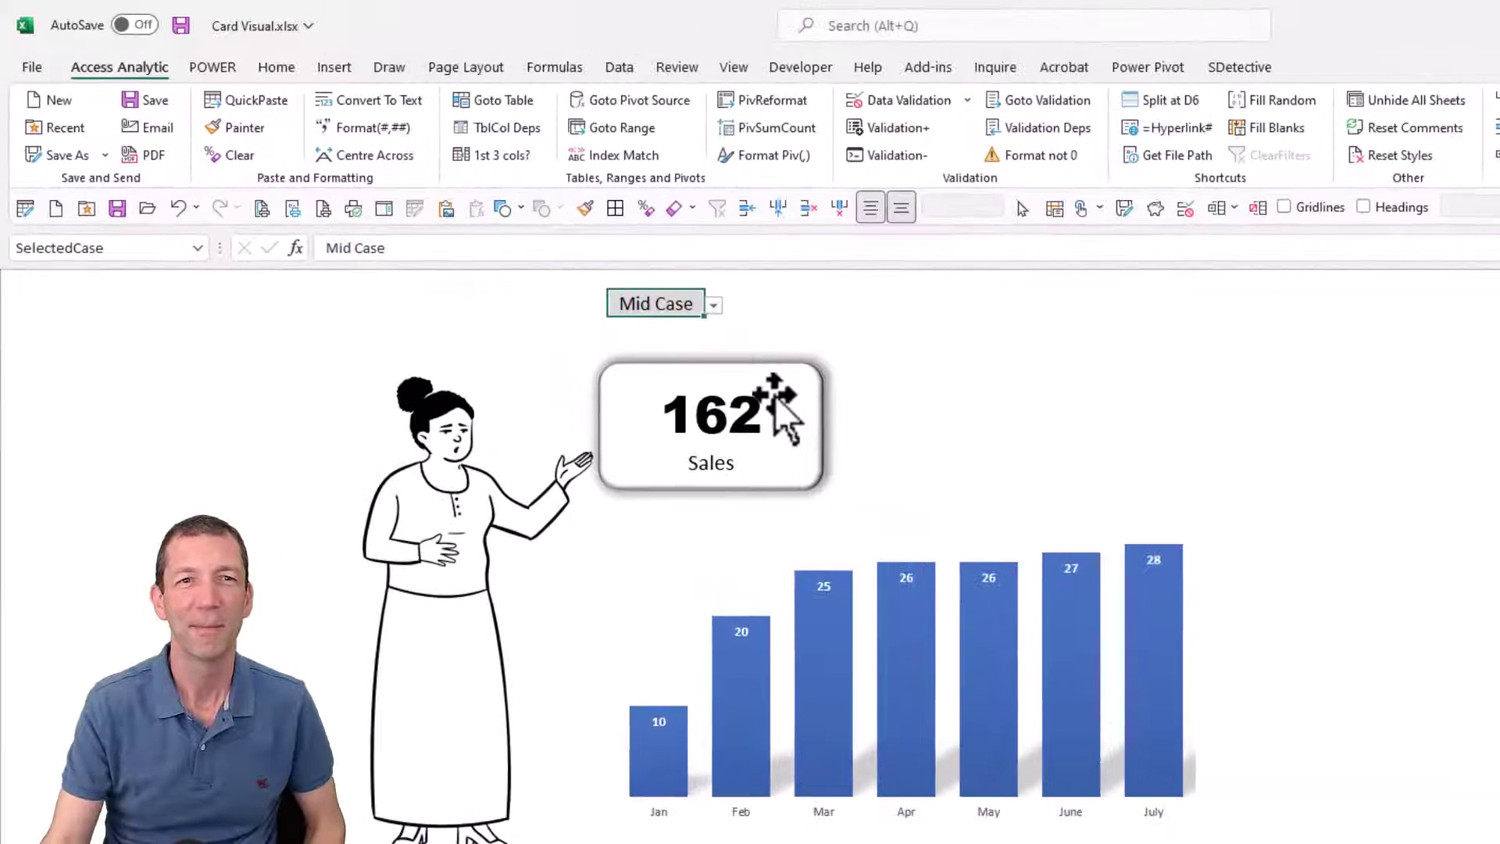
Step: Switch the scenario to BestCase, then Worst Case, and check the card's =TotalForCard formula
{"action": "left_click", "coordinate": [711, 306]}
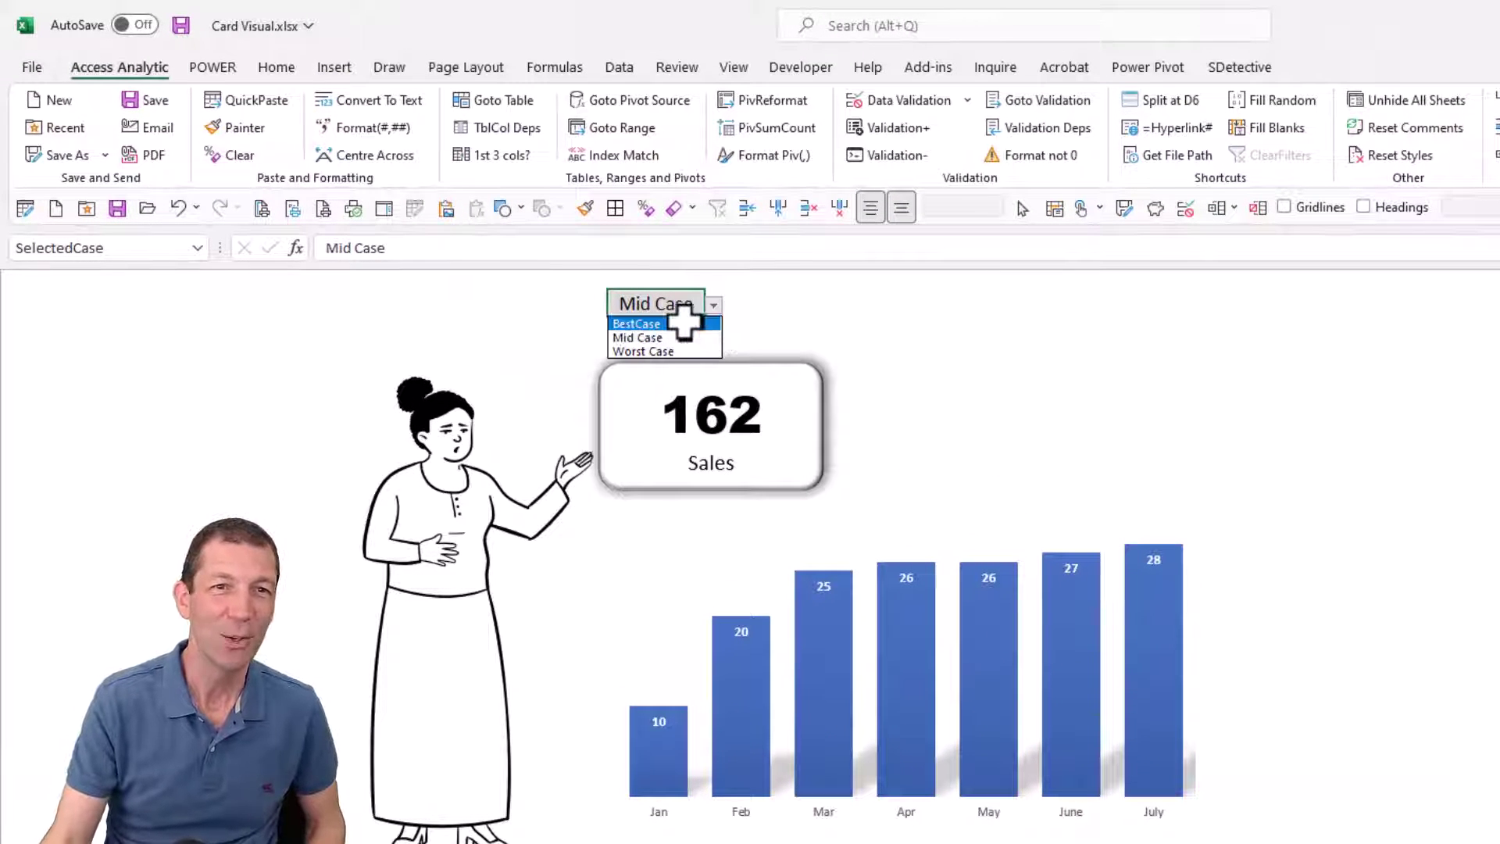
{"action": "left_click", "coordinate": [684, 323]}
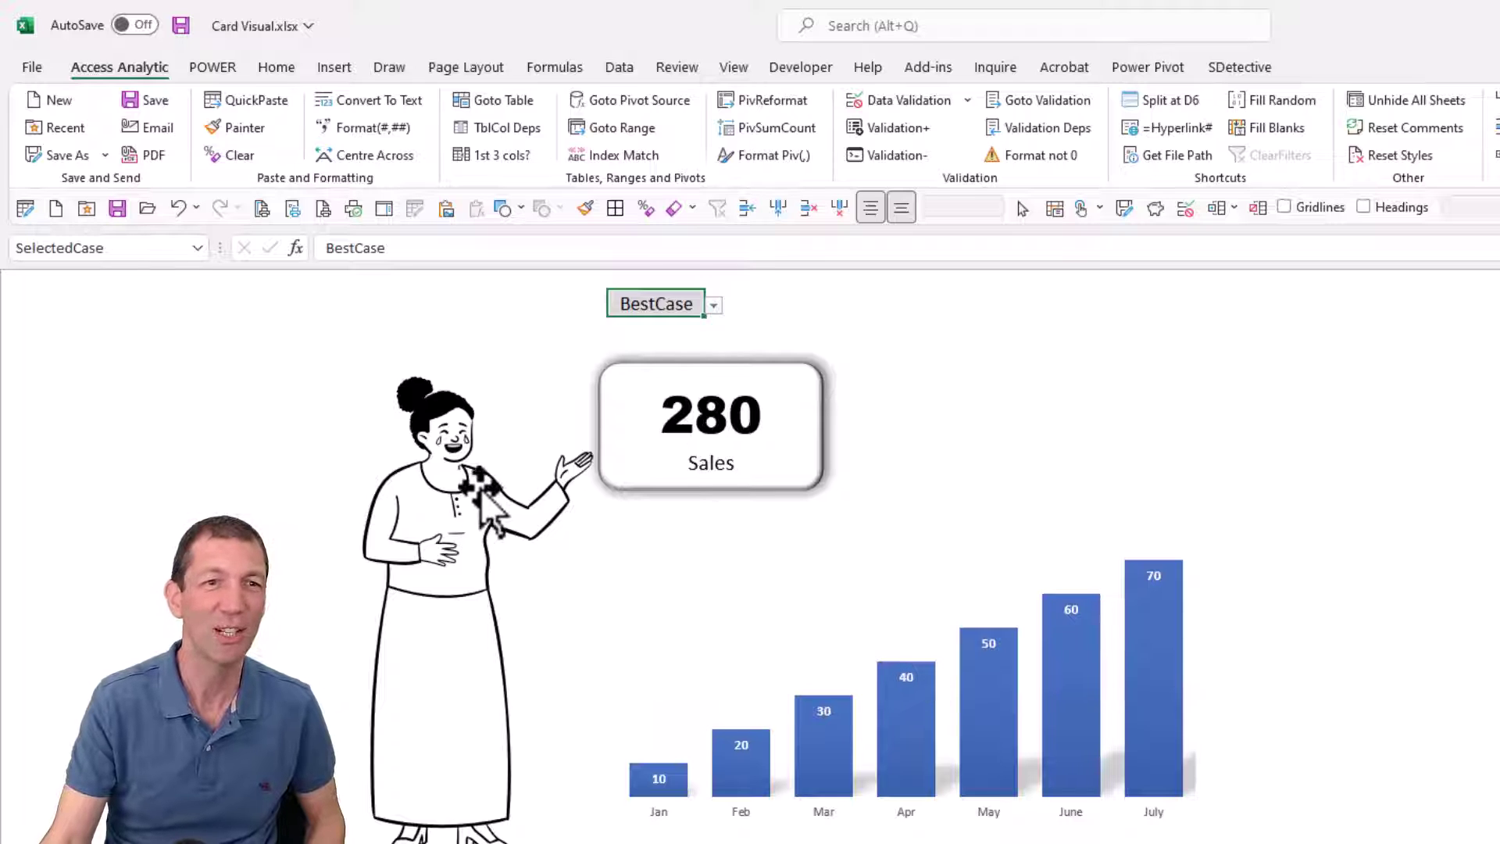
{"action": "left_click", "coordinate": [714, 307]}
{"action": "left_click", "coordinate": [674, 351]}
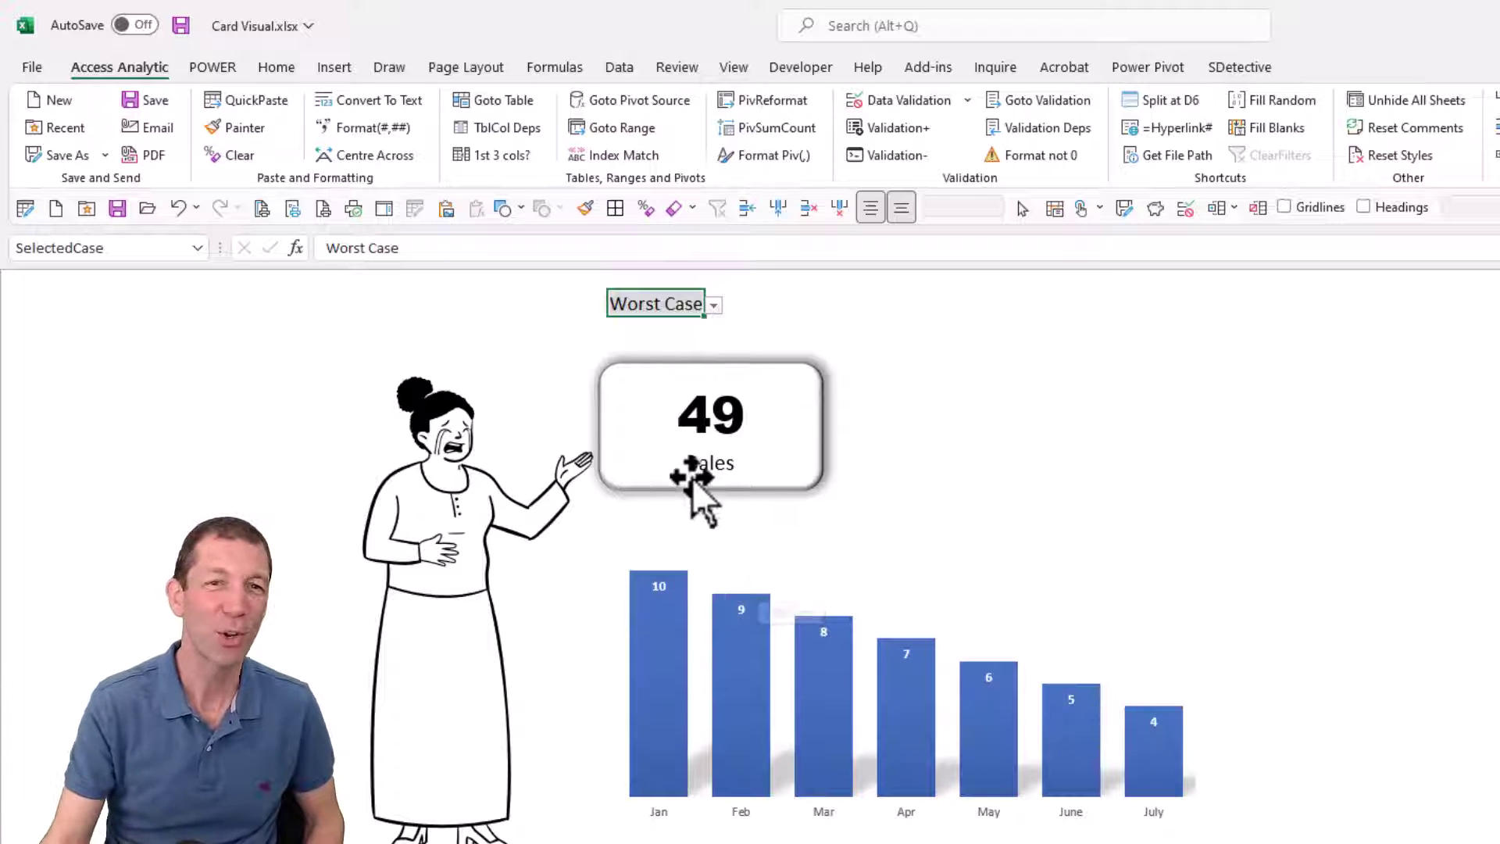
{"action": "left_click", "coordinate": [726, 440]}
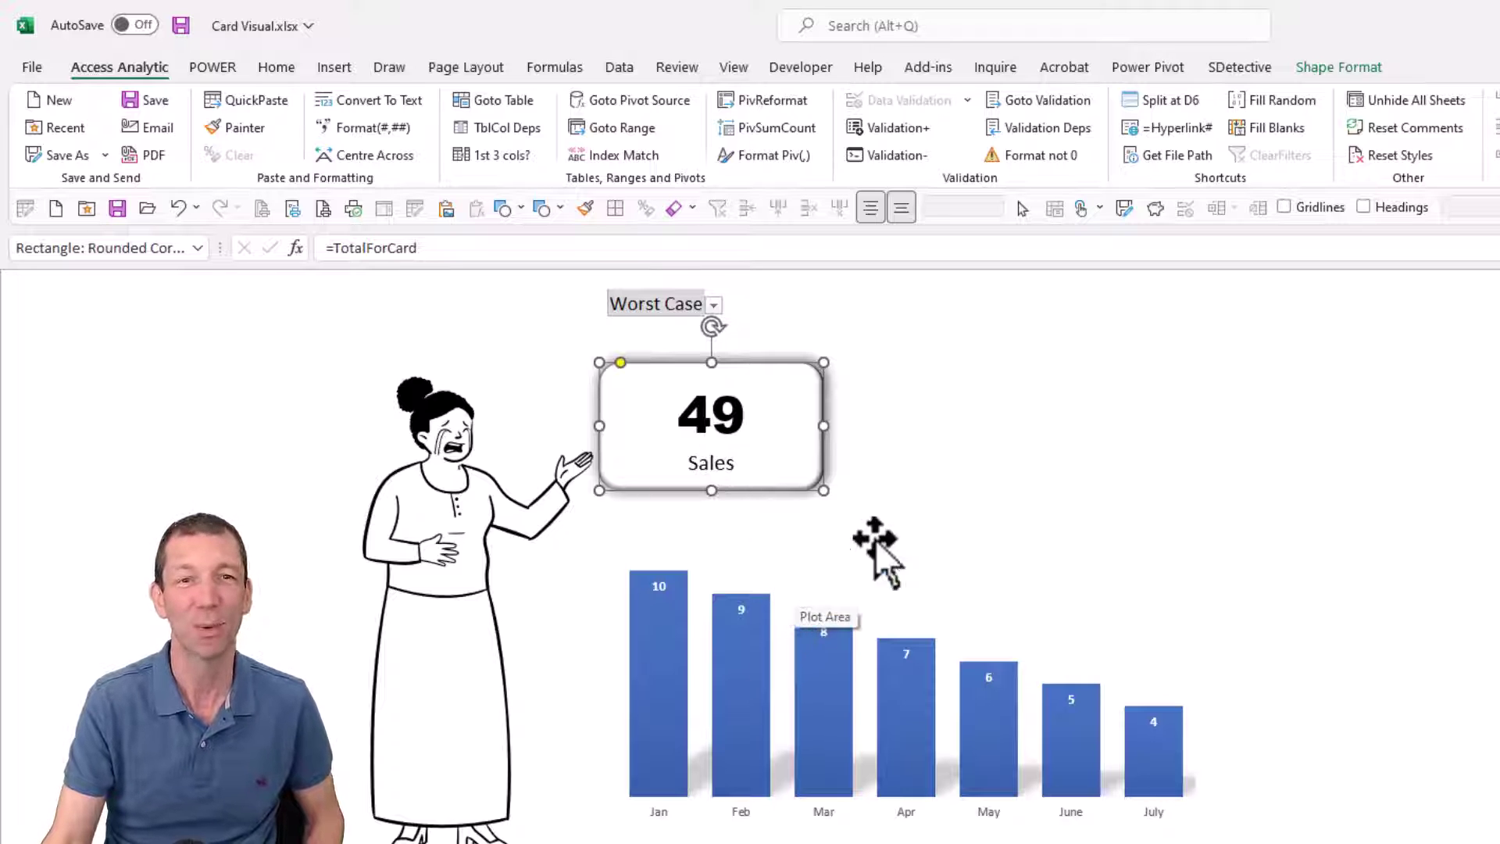
{"action": "left_click", "coordinate": [930, 506]}
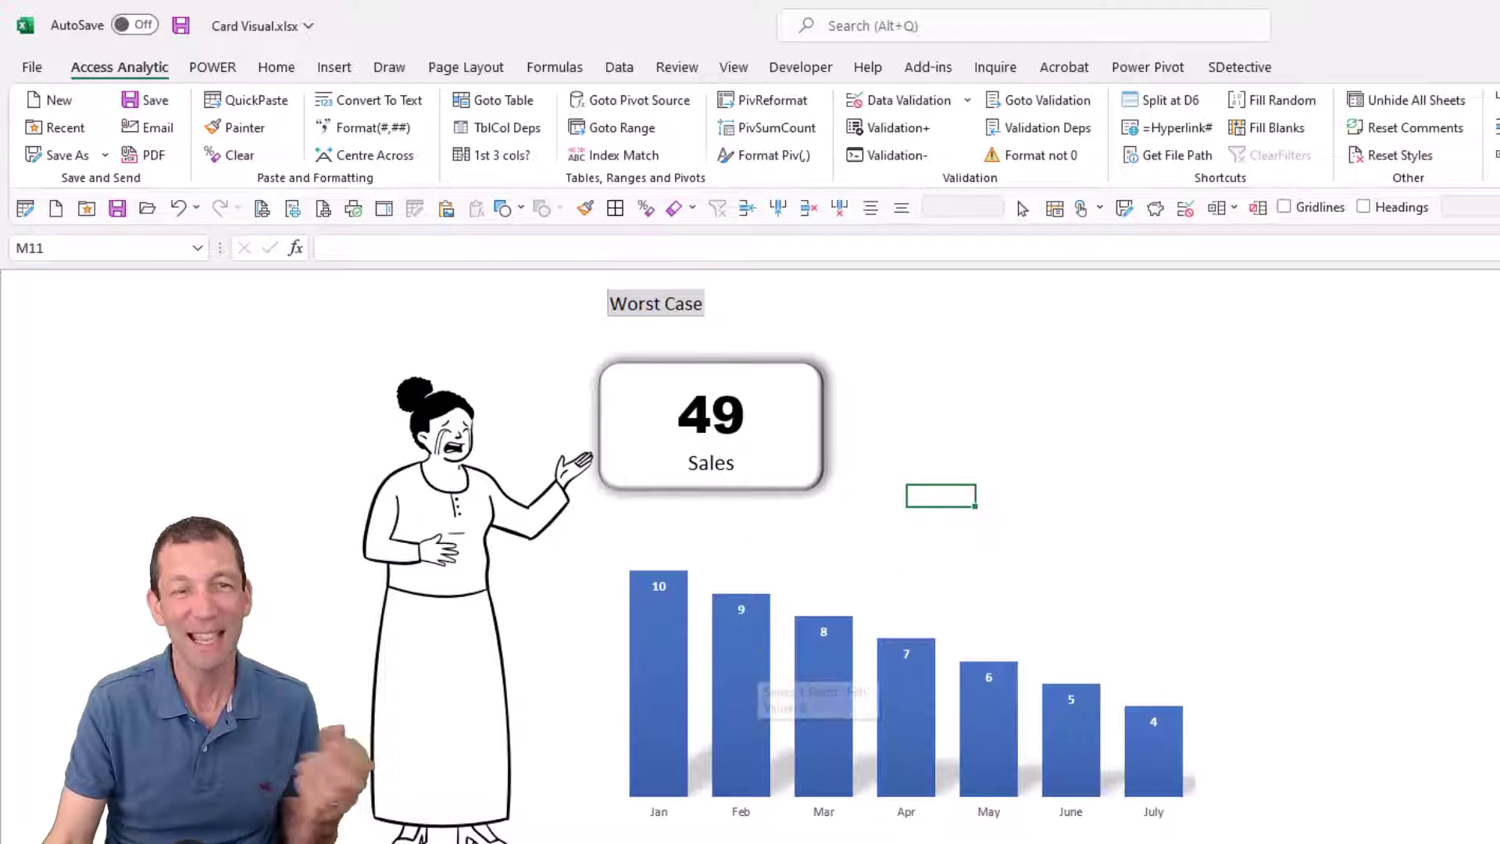
Step: Confirm the scenario cell is named SelectedCase, then move to the scenario data sheet
{"action": "key", "text": "ctrl+Page_Up"}
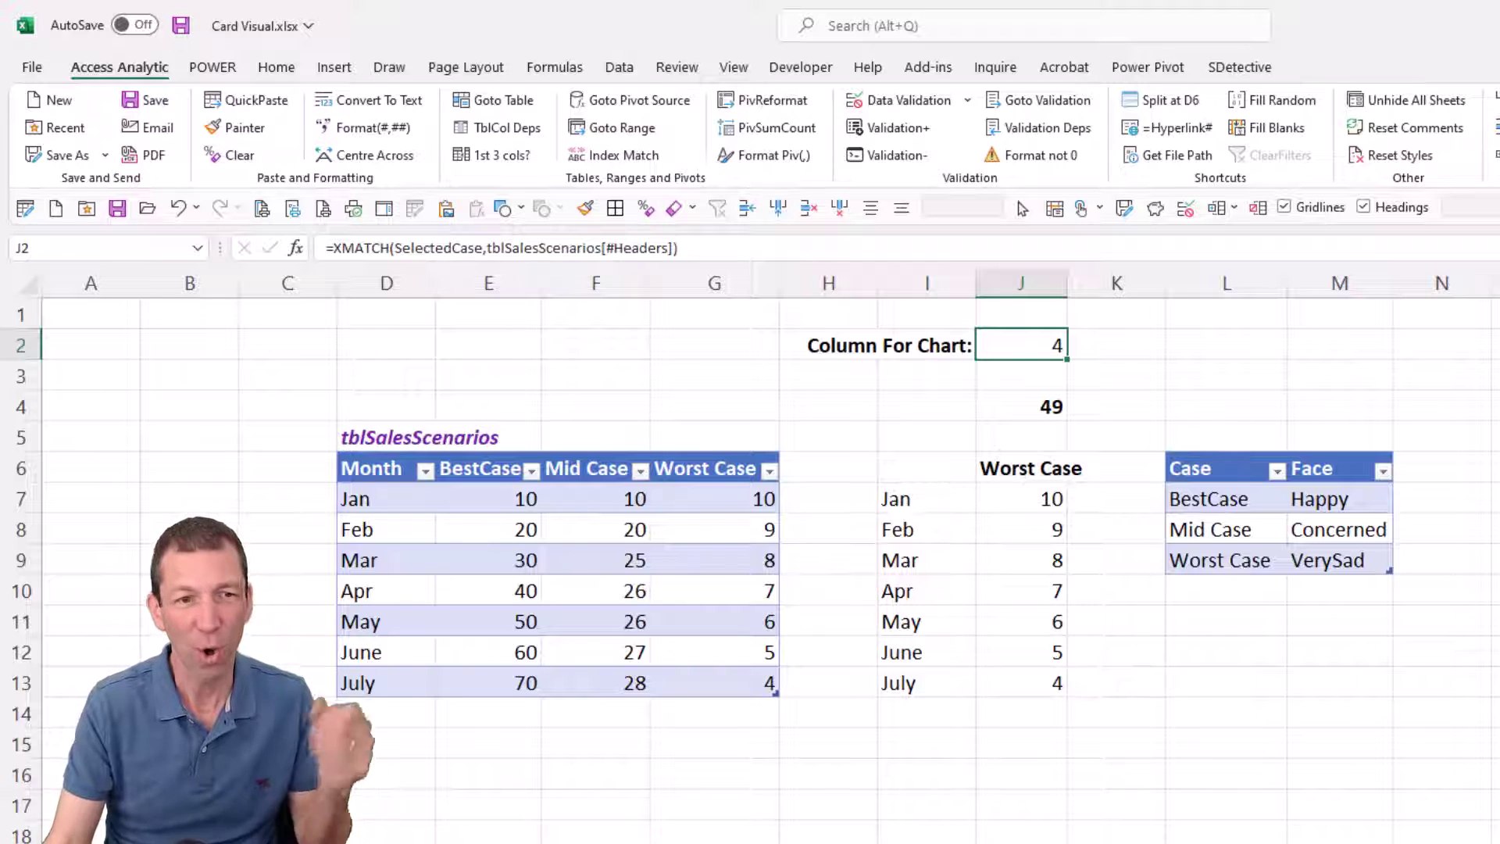
{"action": "key", "text": "ctrl+Page_Down"}
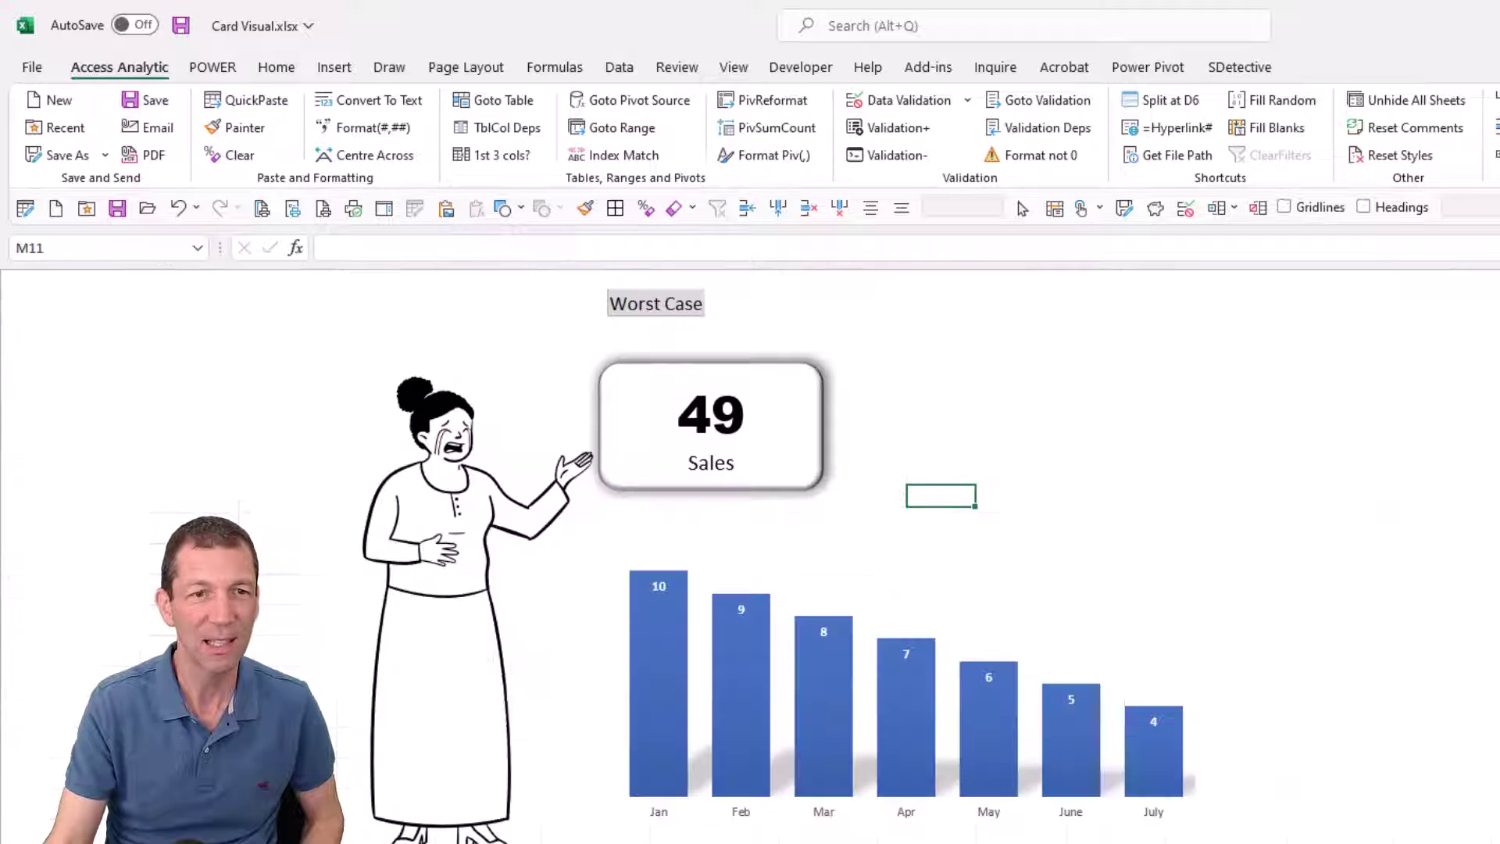
{"action": "left_click", "coordinate": [658, 305]}
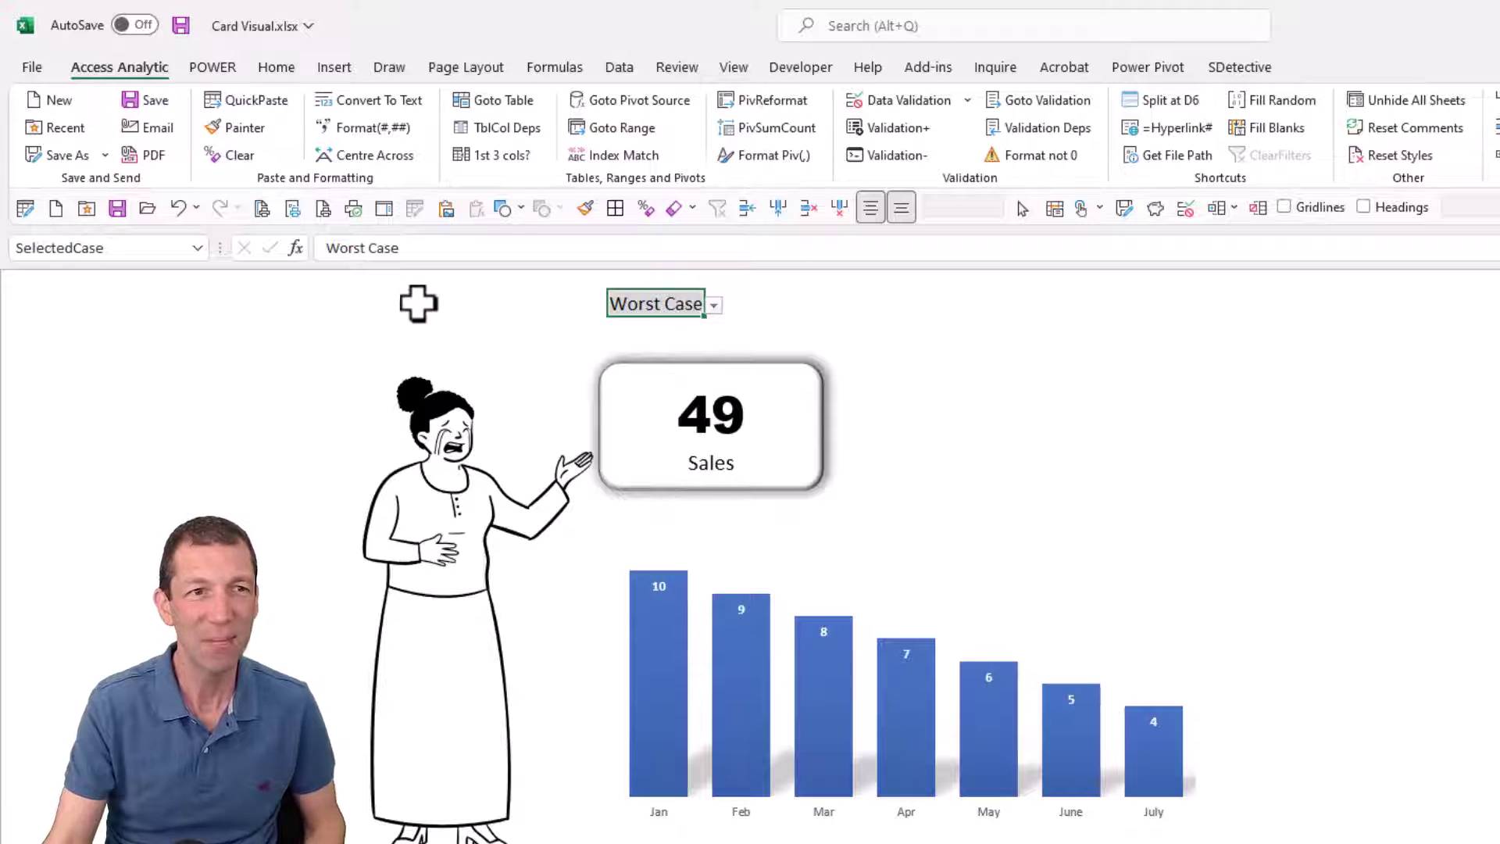
{"action": "left_click", "coordinate": [115, 247]}
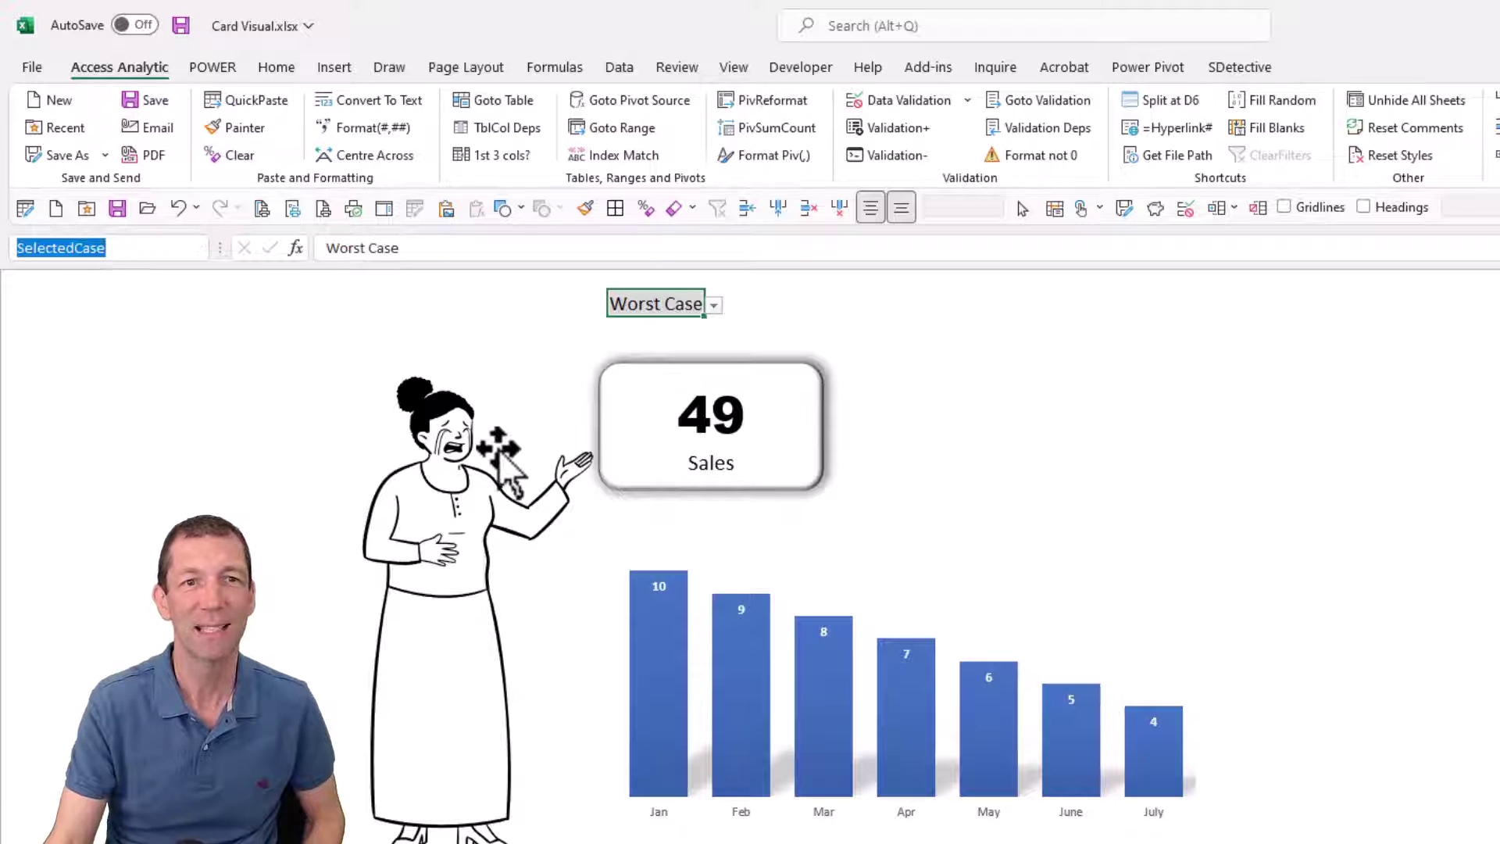
{"action": "left_click", "coordinate": [651, 311]}
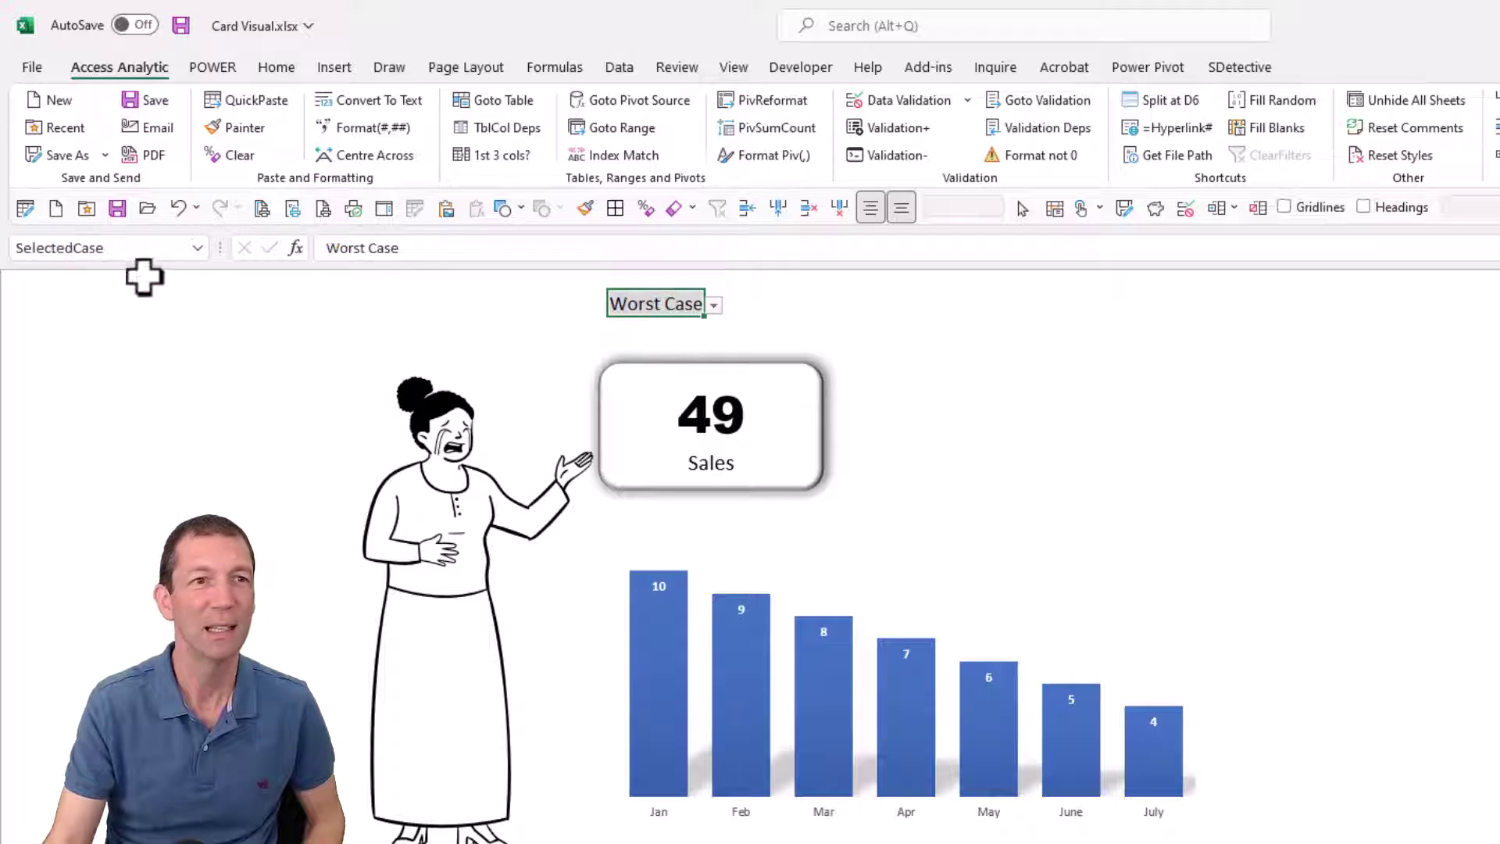
{"action": "left_click", "coordinate": [148, 247]}
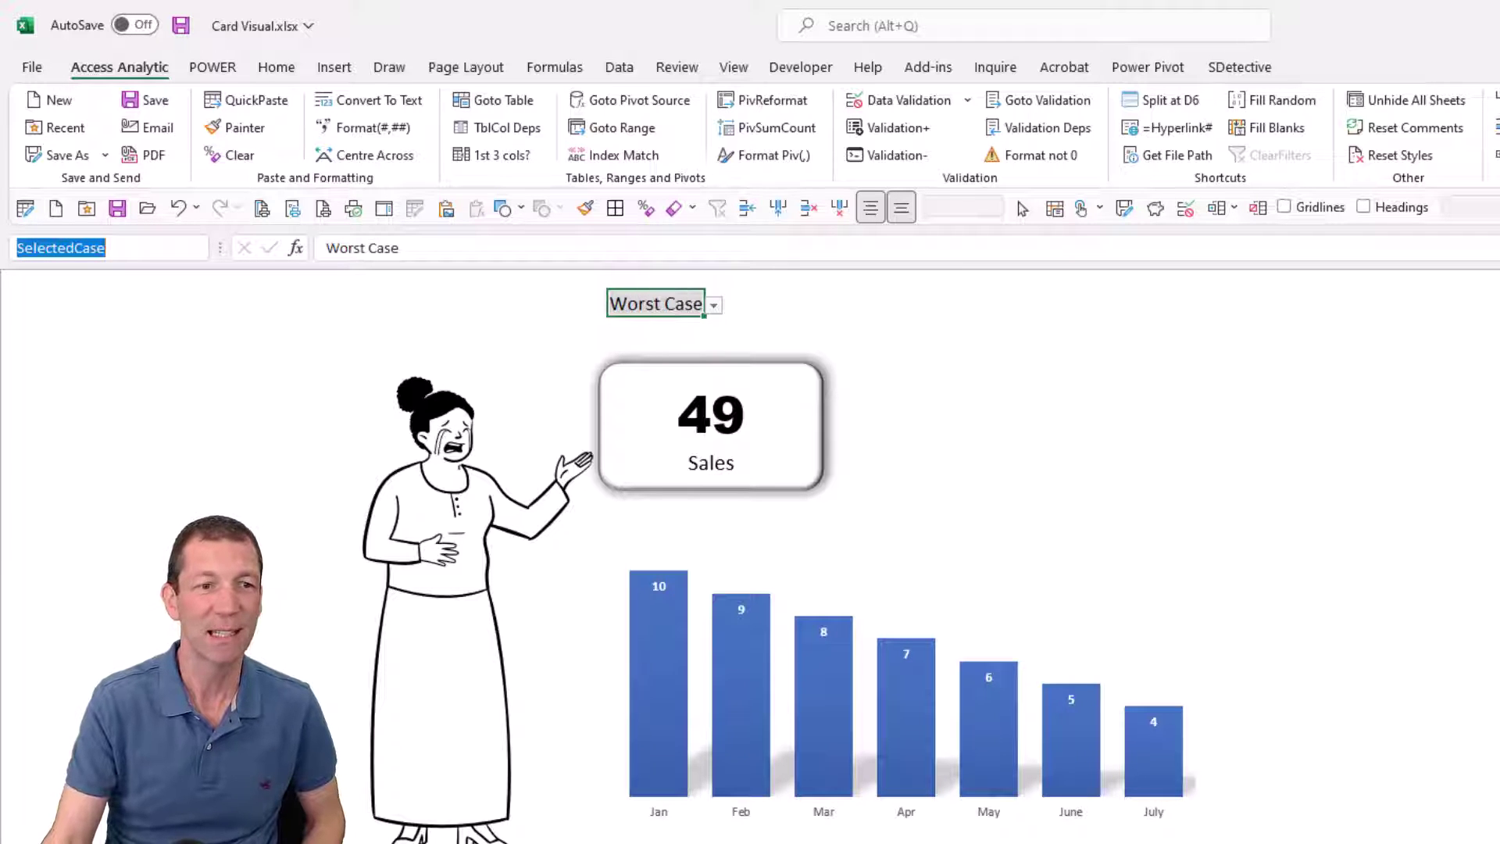
{"action": "key", "text": "ctrl+Page_Down"}
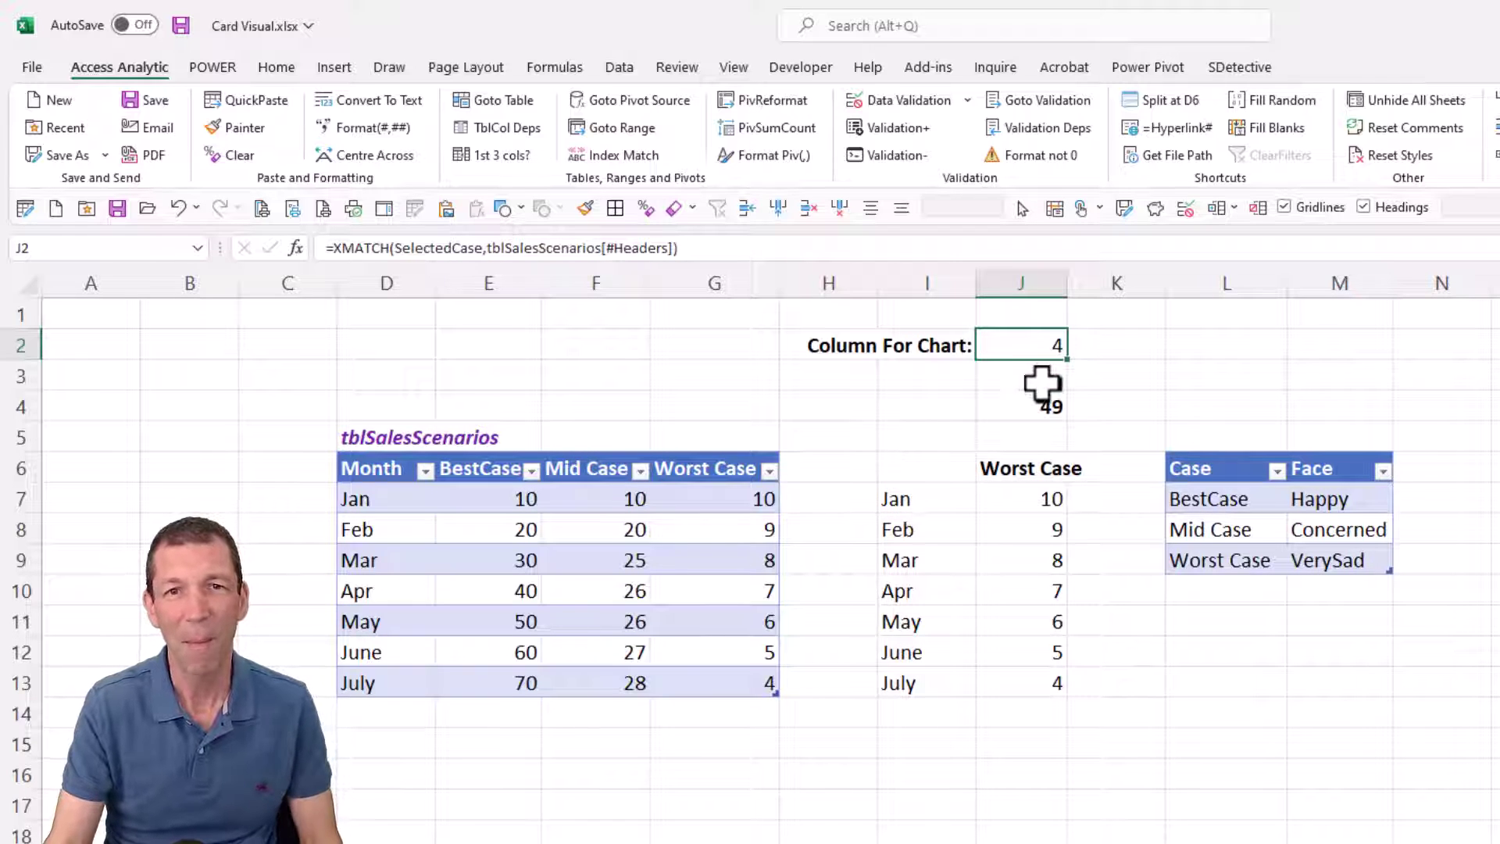
Step: Inspect the XMATCH formula in J2 without changing it
{"action": "key", "text": "F2"}
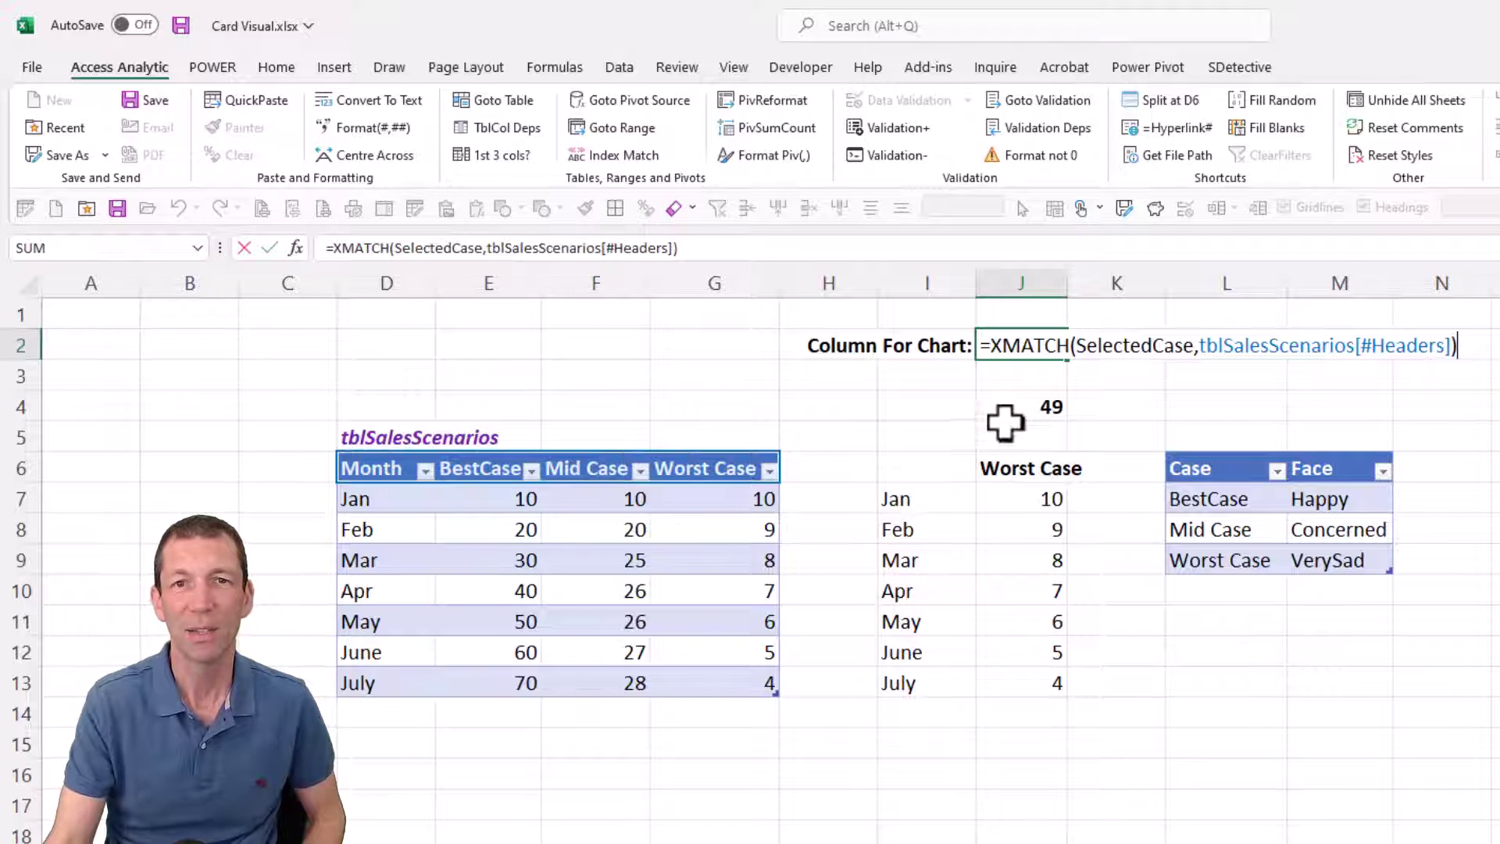
{"action": "key", "text": "ctrl+Return"}
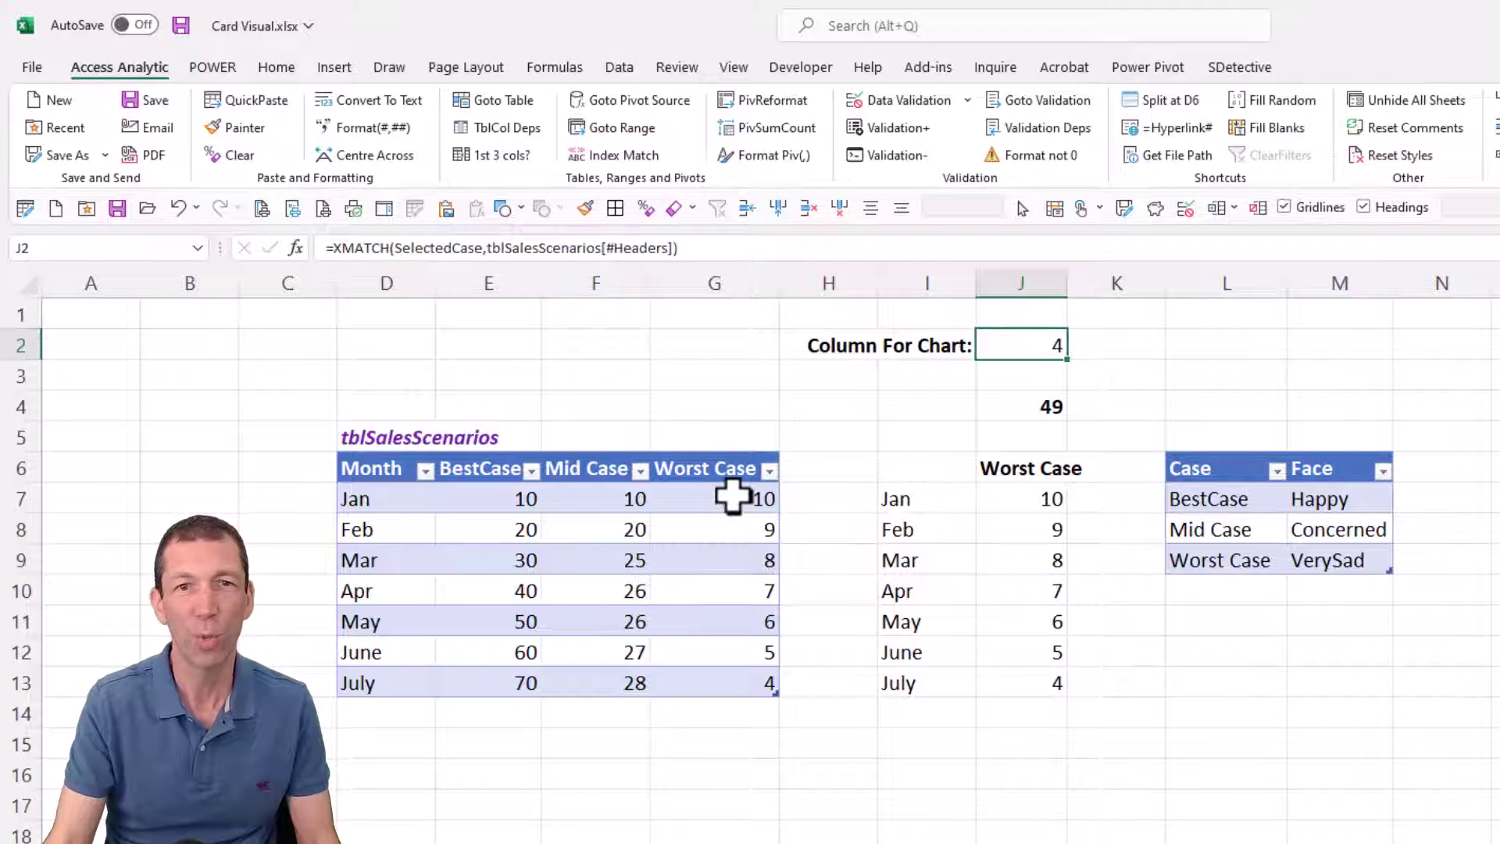
{"action": "key", "text": "ctrl+Page_Down"}
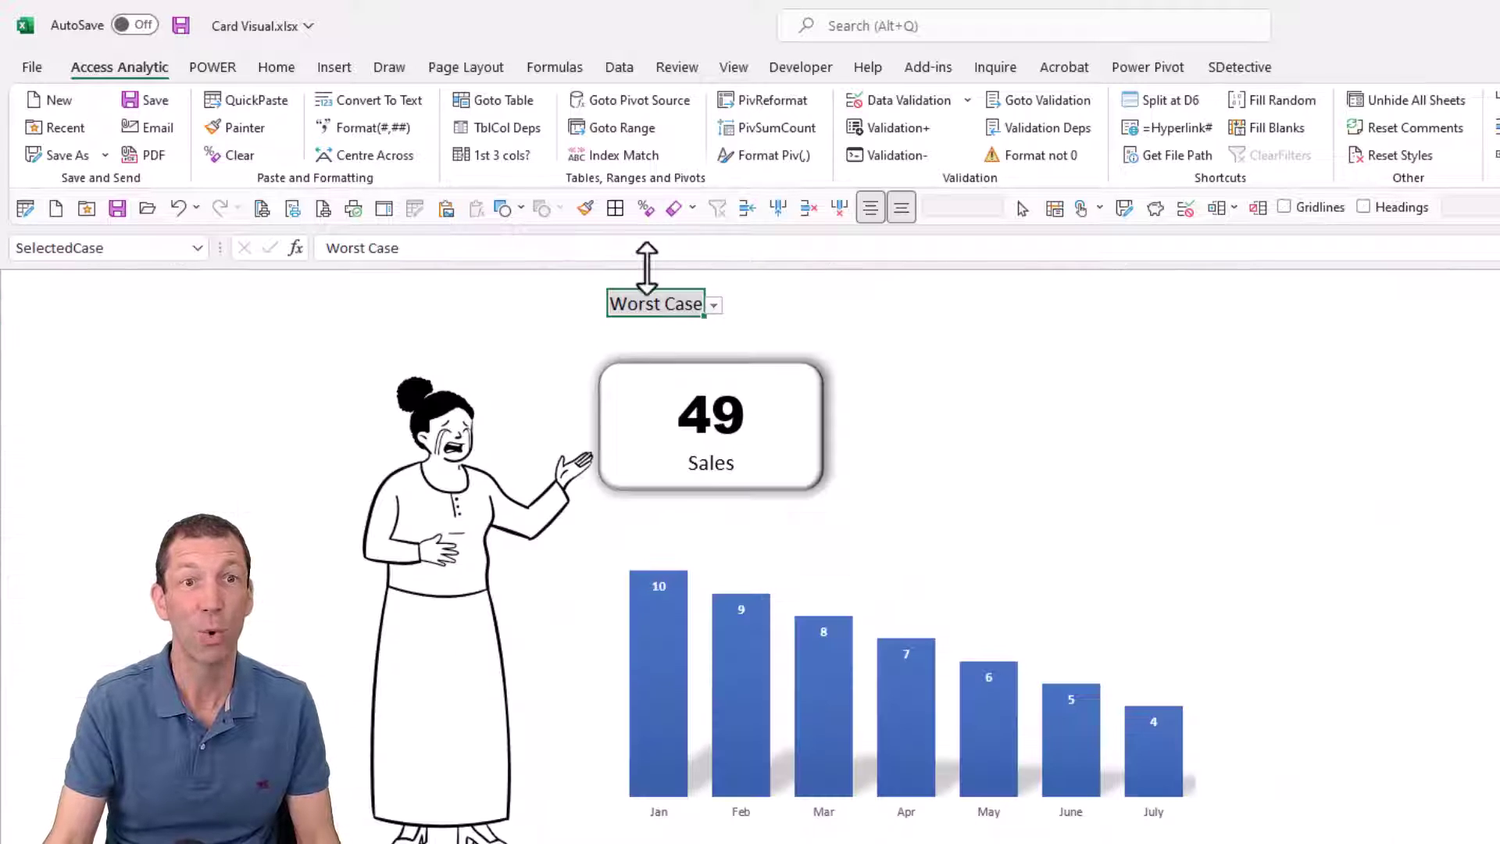
{"action": "key", "text": "ctrl+Page_Up"}
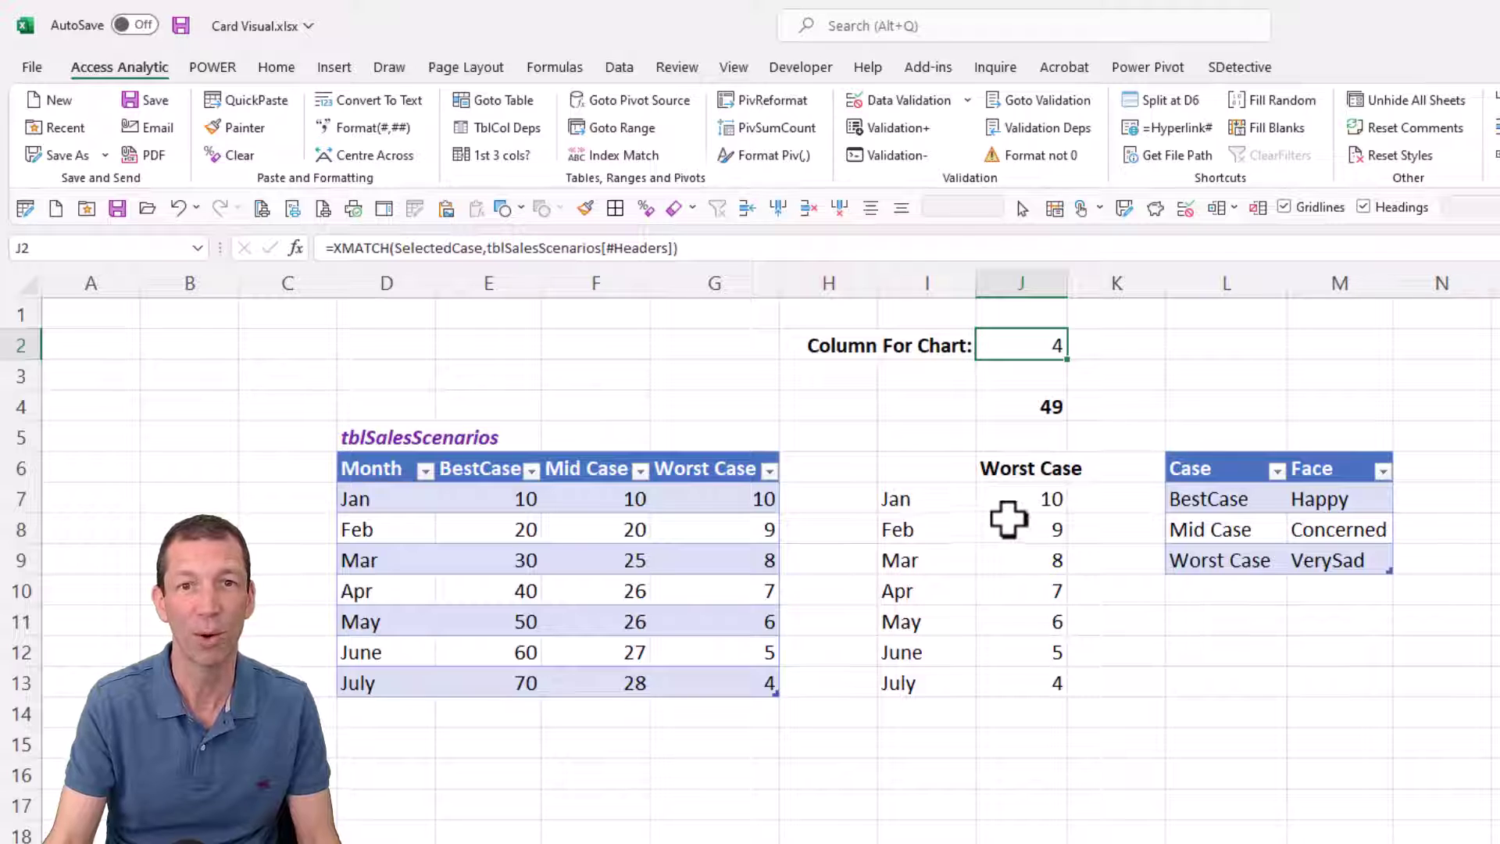
Step: Review J7's INDEX and J4's =SUM(J7:J13), and confirm J4 is named TotalForCard
{"action": "double_click", "coordinate": [1022, 501]}
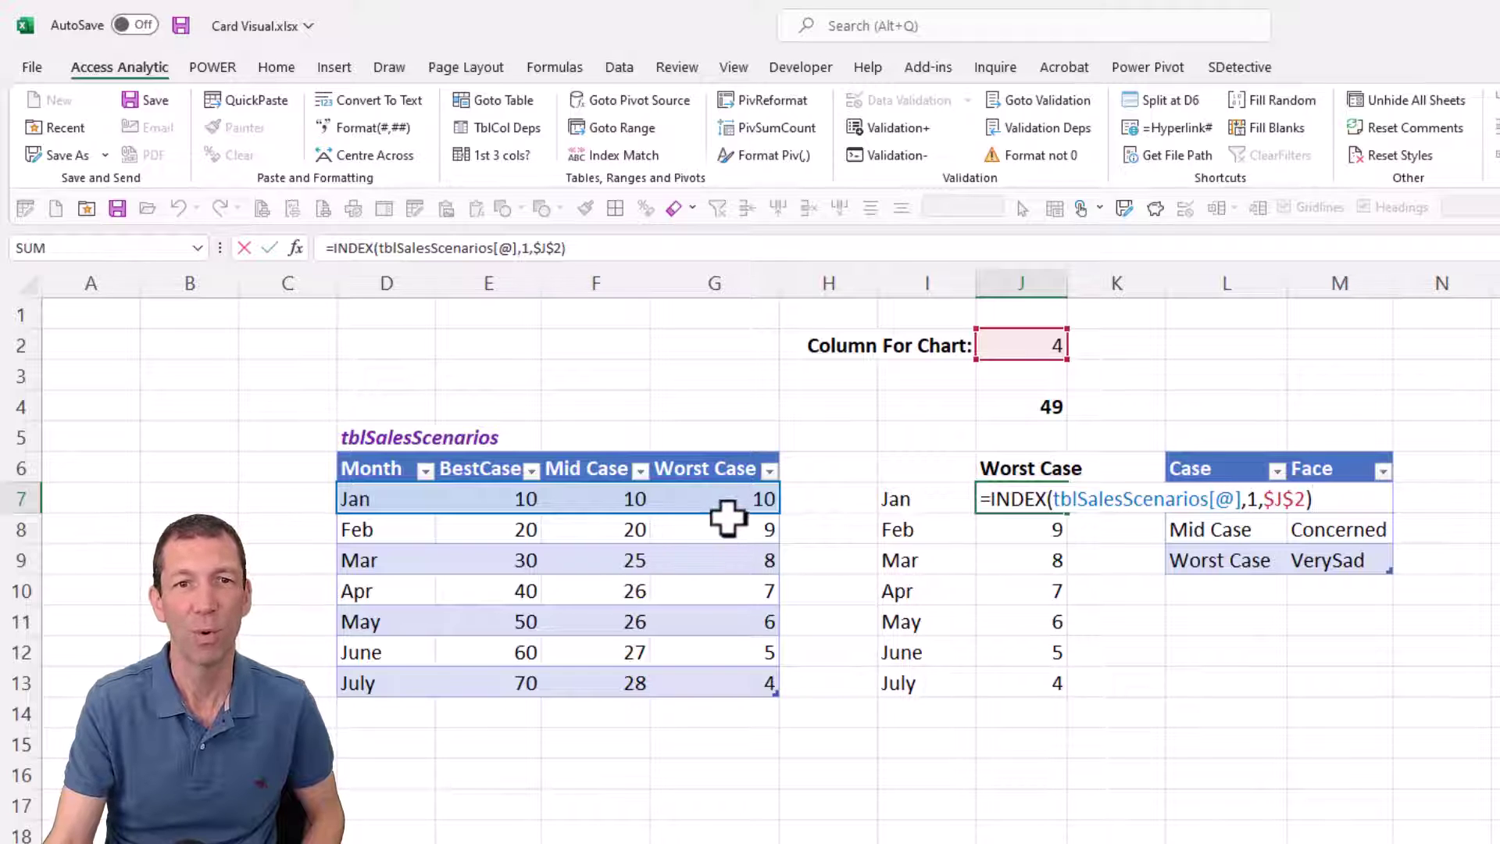
{"action": "key", "text": "Escape"}
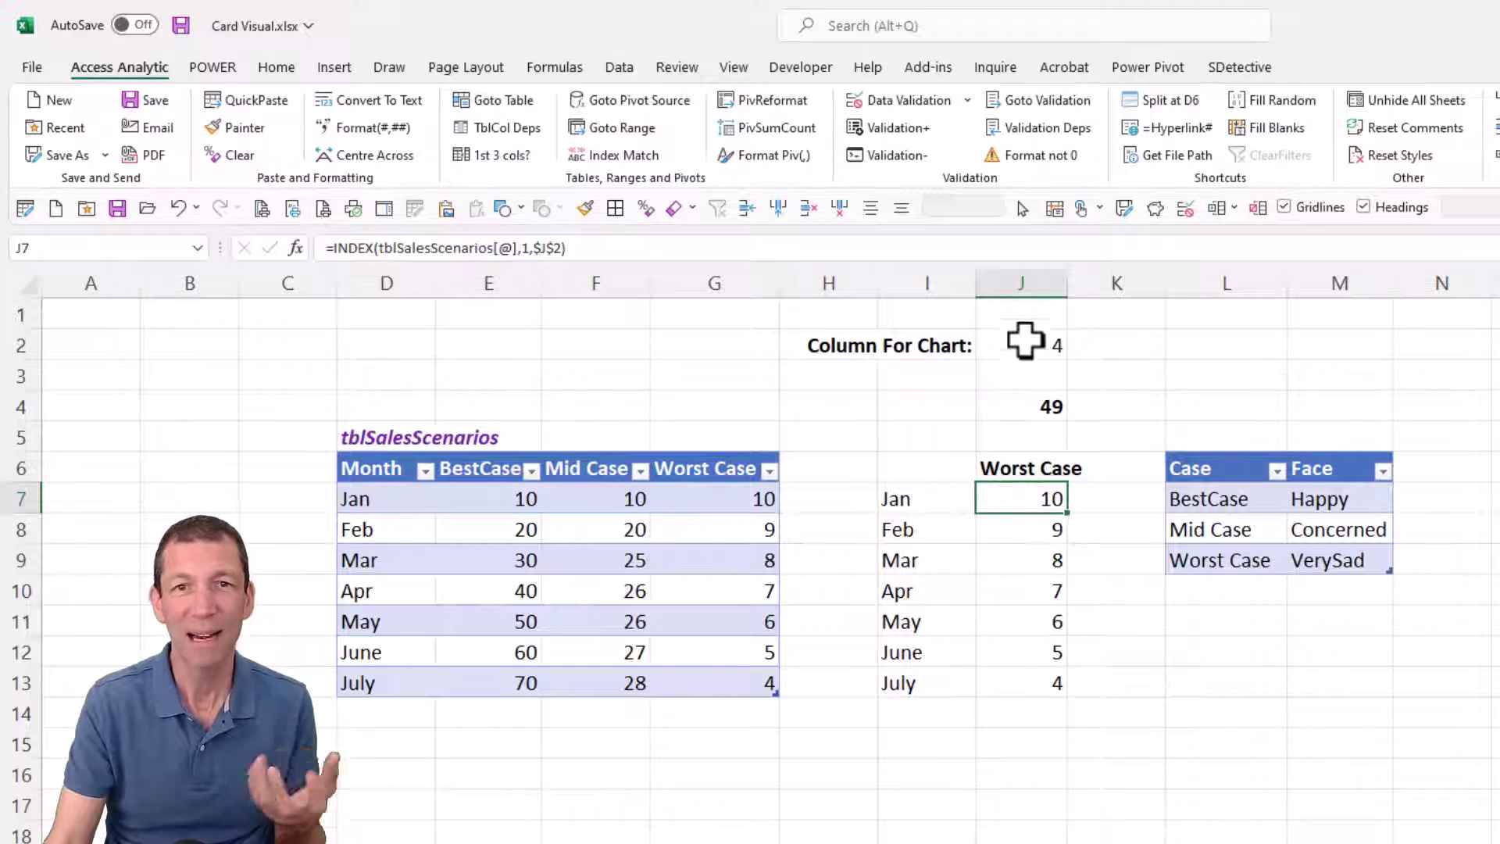
{"action": "left_click", "coordinate": [1035, 410]}
{"action": "key", "text": "F2"}
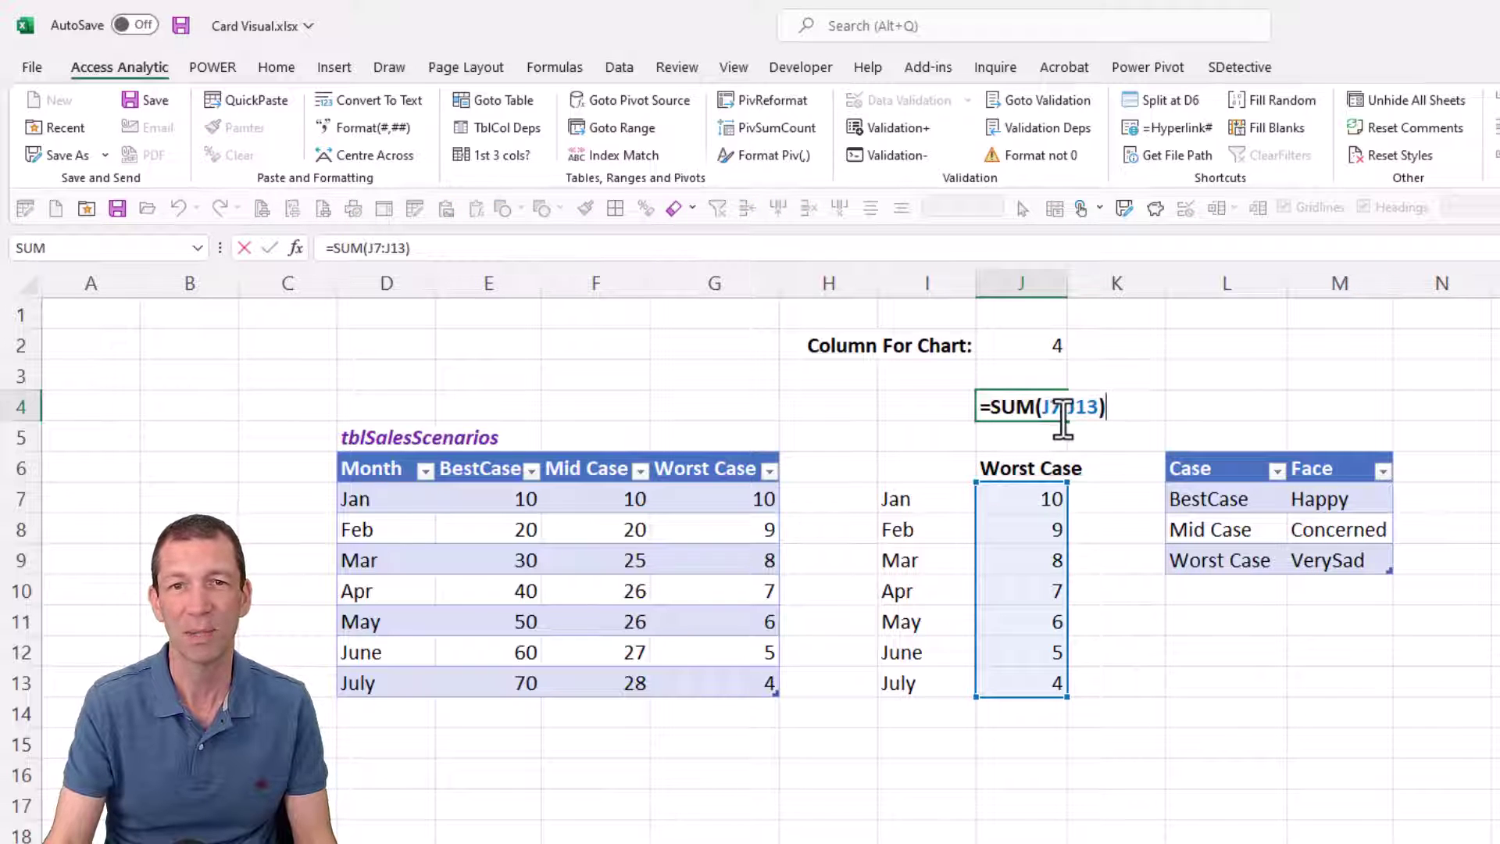
{"action": "key", "text": "Escape"}
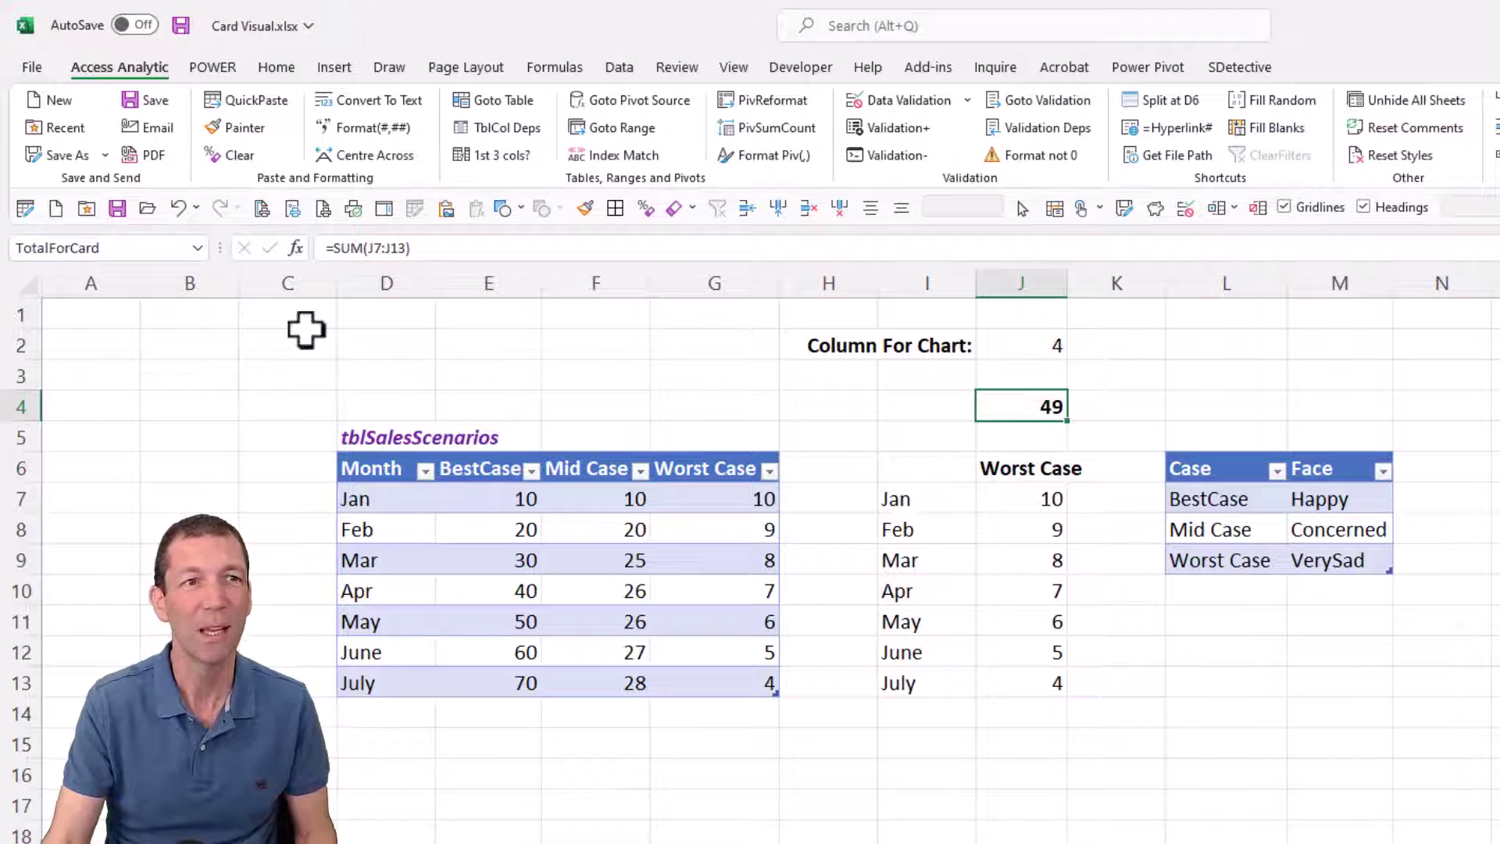
{"action": "left_click", "coordinate": [124, 252]}
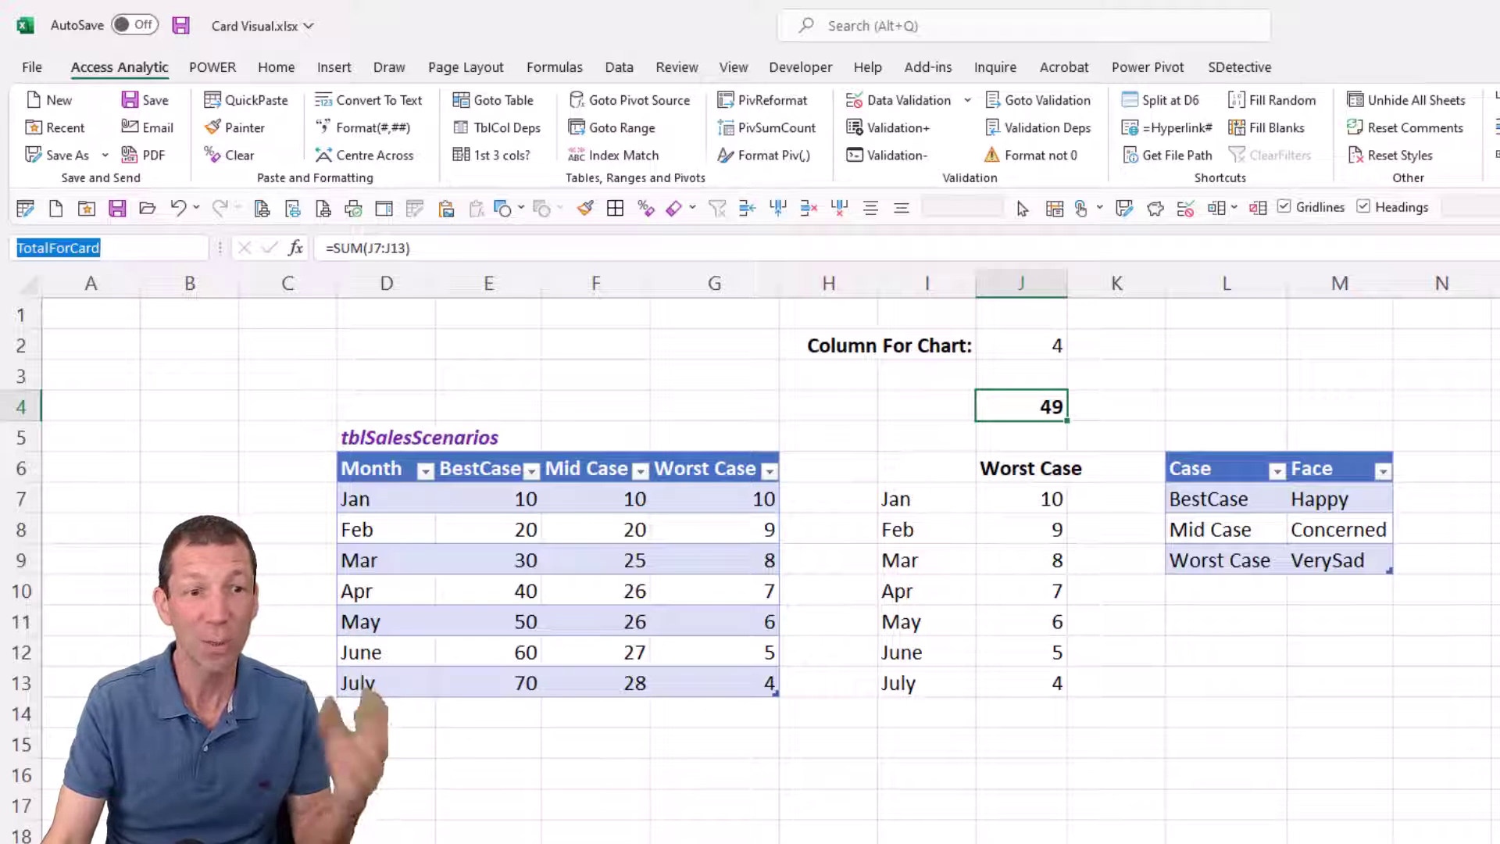
Step: On a new blank sheet, draw a white-filled rounded rectangle card
{"action": "key", "text": "shift+F11"}
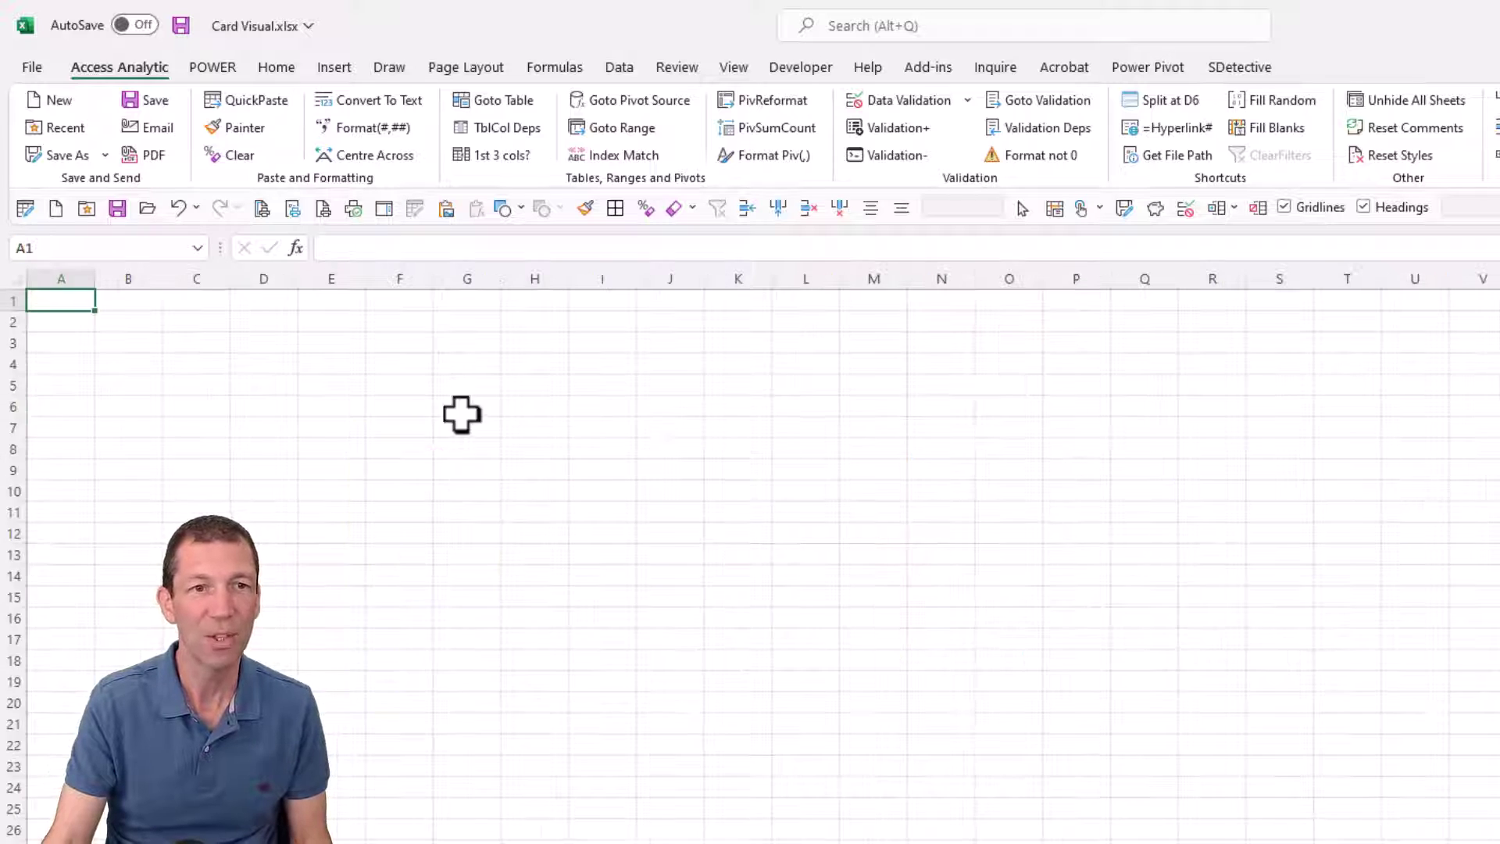
{"action": "left_click", "coordinate": [414, 344]}
{"action": "left_click", "coordinate": [328, 65]}
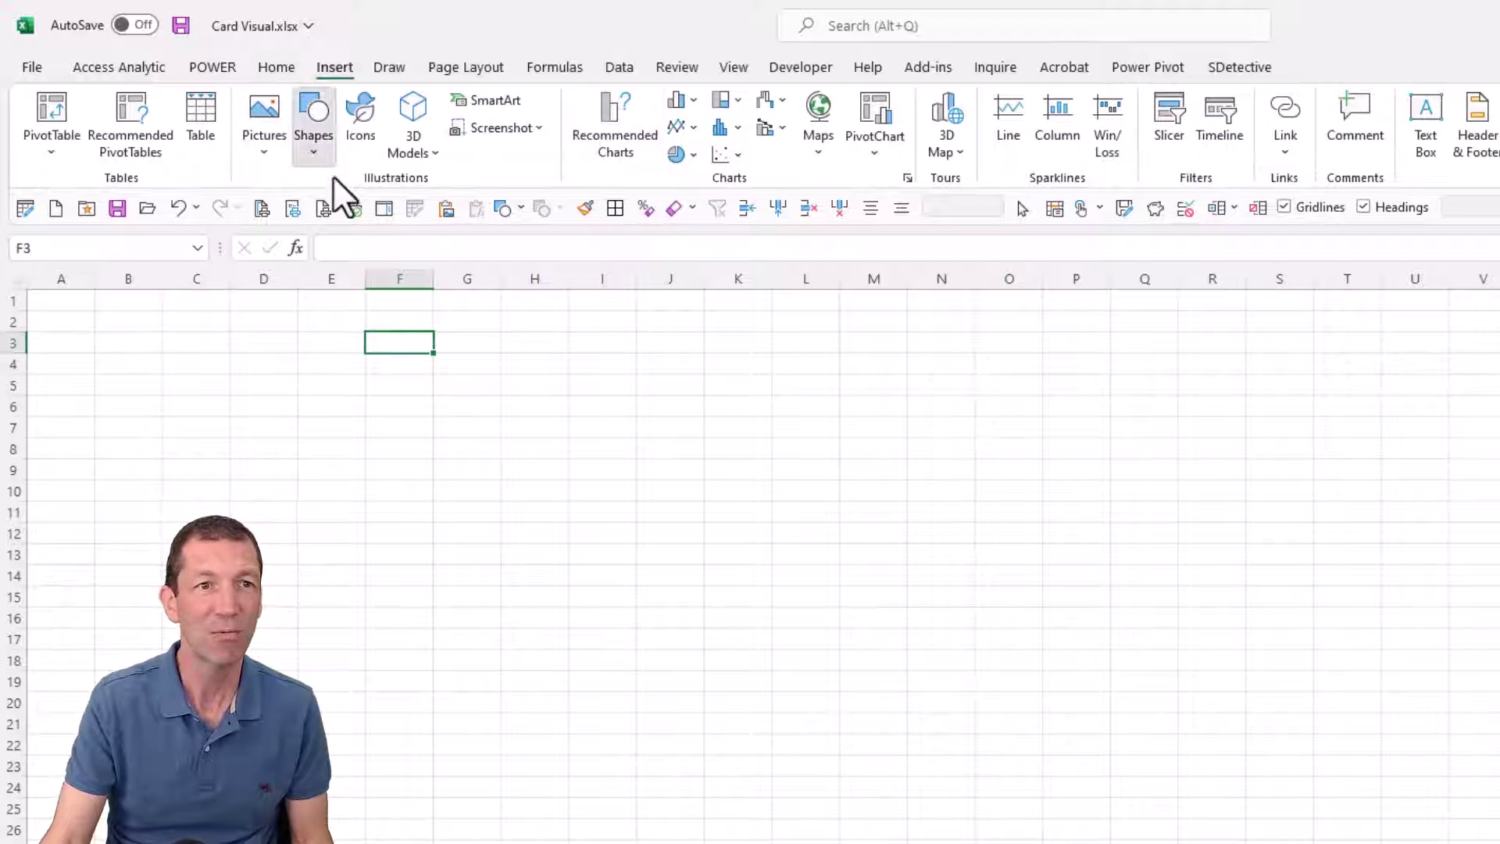
{"action": "left_click", "coordinate": [414, 209]}
{"action": "left_click_drag", "start_coordinate": [415, 310], "coordinate": [583, 438]}
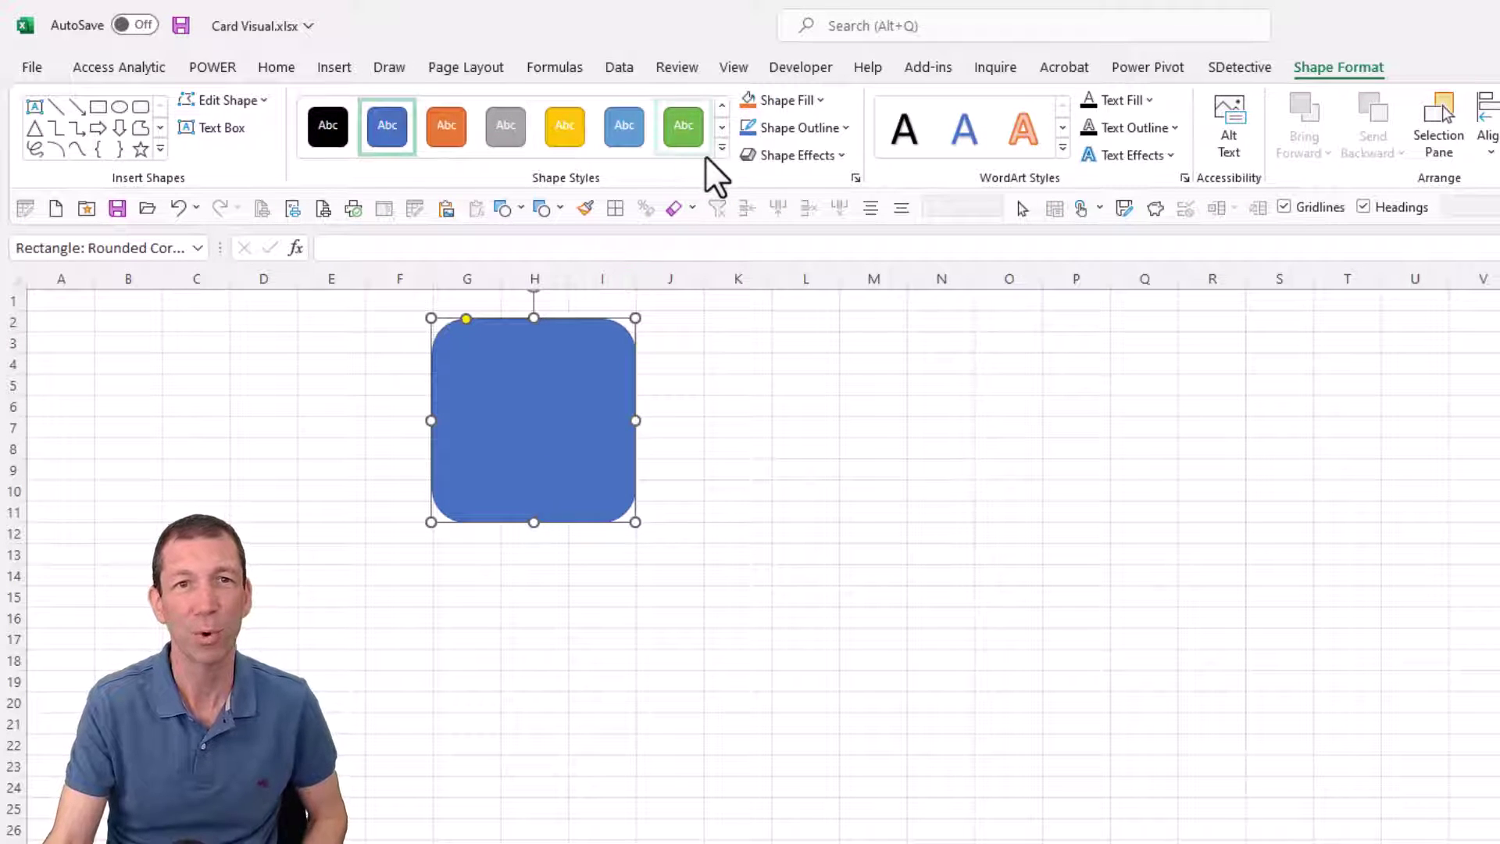
{"action": "left_click", "coordinate": [814, 104]}
{"action": "left_click", "coordinate": [742, 189]}
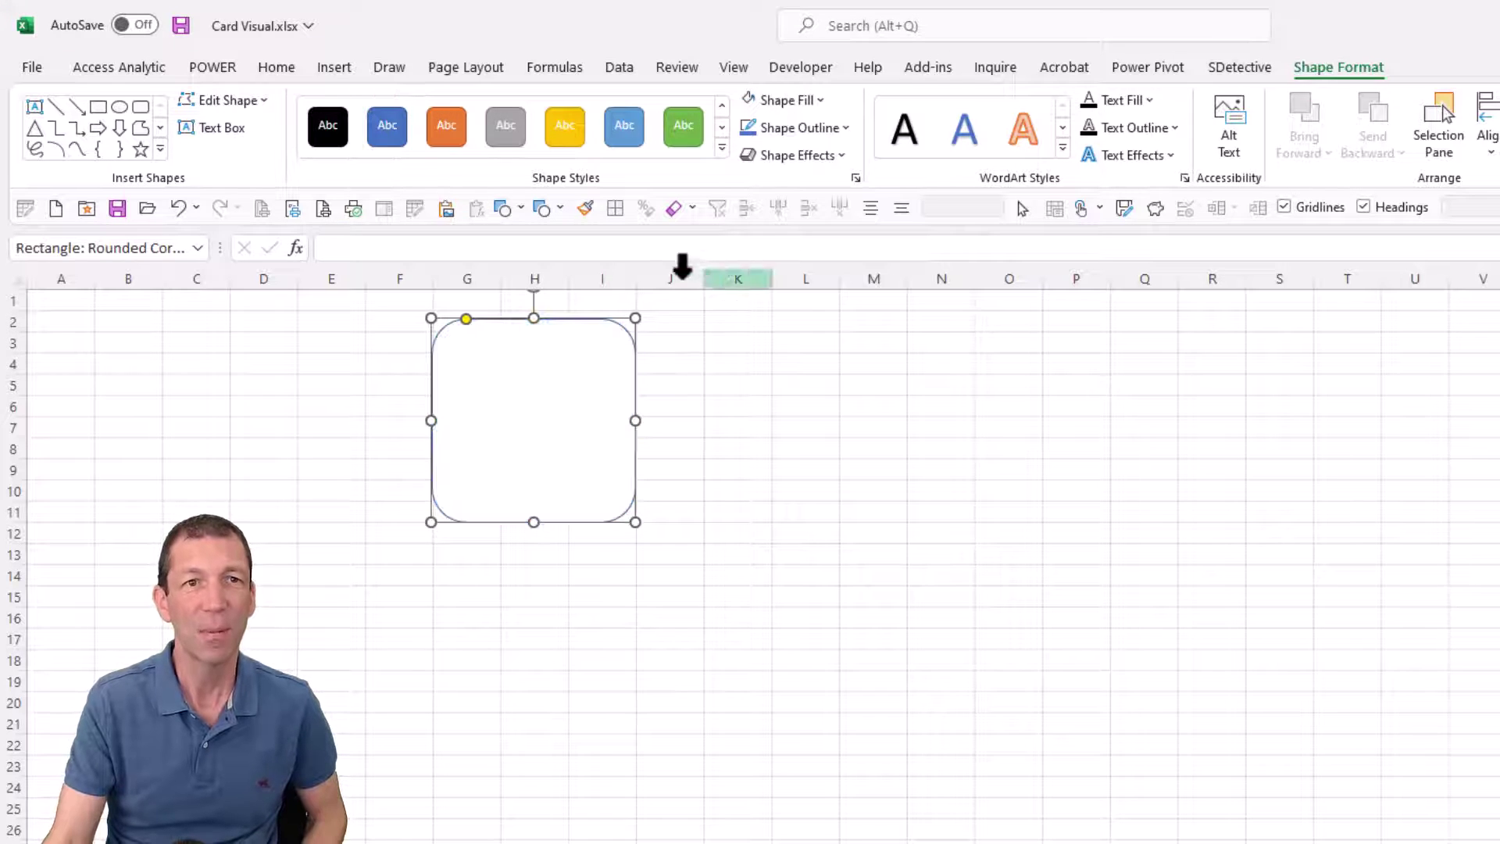
Step: Link the card's text to the TotalForCard cell so it shows 49
{"action": "left_click", "coordinate": [575, 254]}
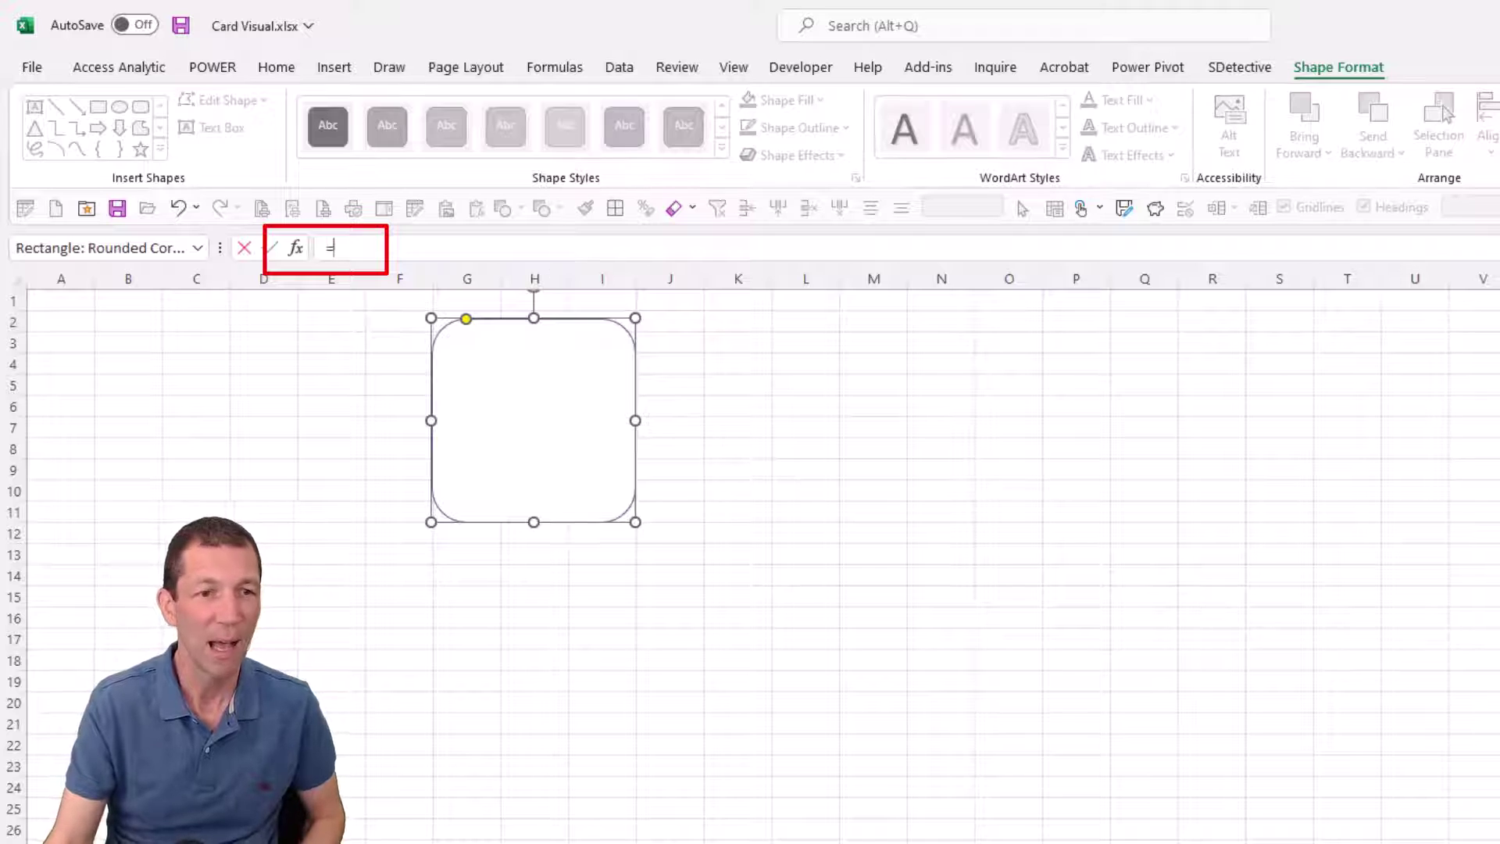
{"action": "key", "text": "ctrl+Page_Down"}
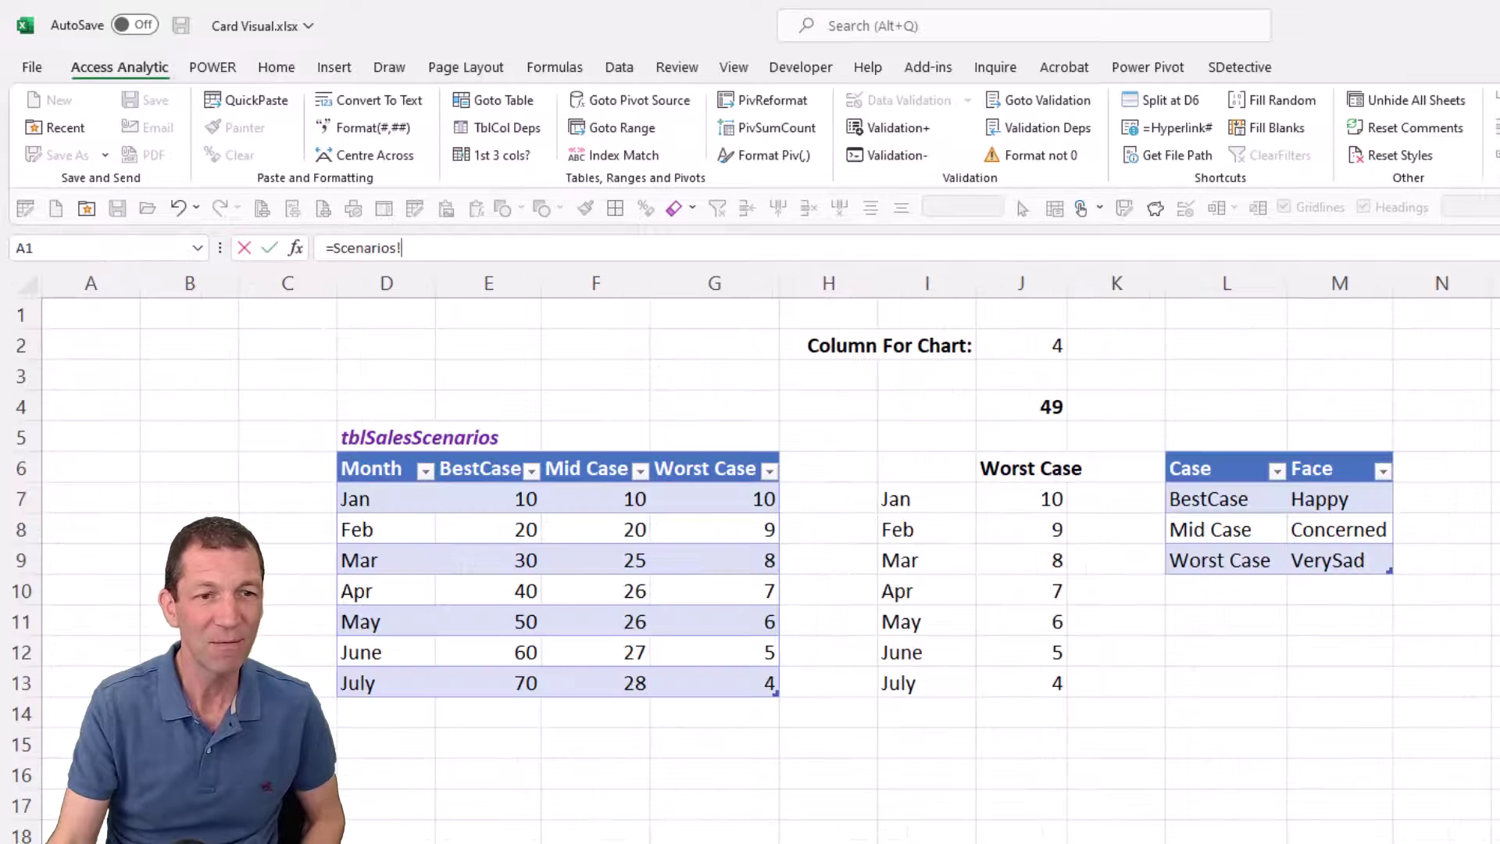
{"action": "left_click", "coordinate": [1016, 404]}
{"action": "key", "text": "ctrl+c"}
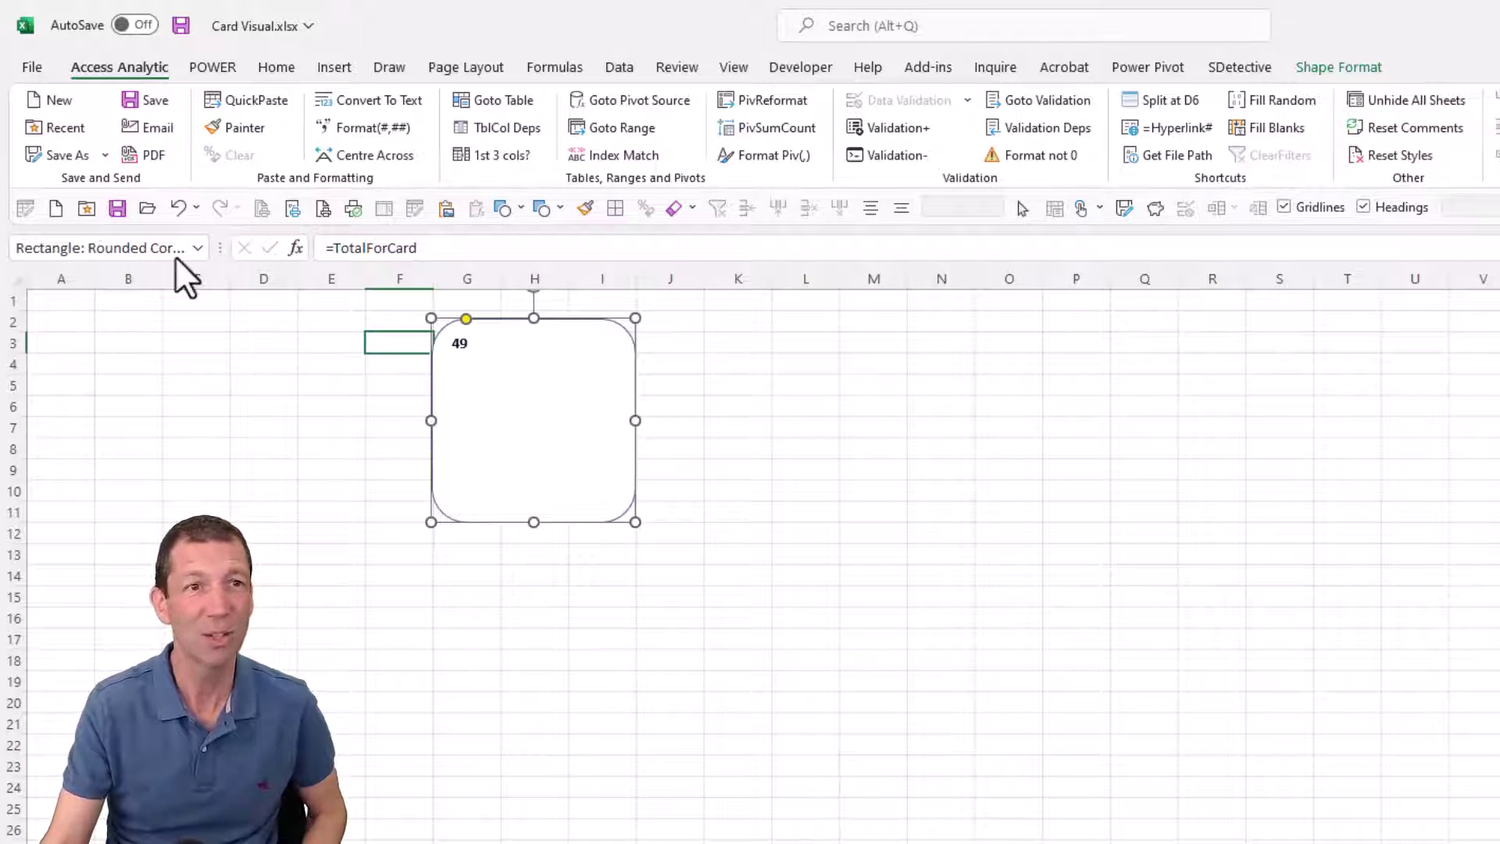
Step: Enlarge the card's 49 to 44 pt and set its font to Broadway
{"action": "left_click", "coordinate": [274, 69]}
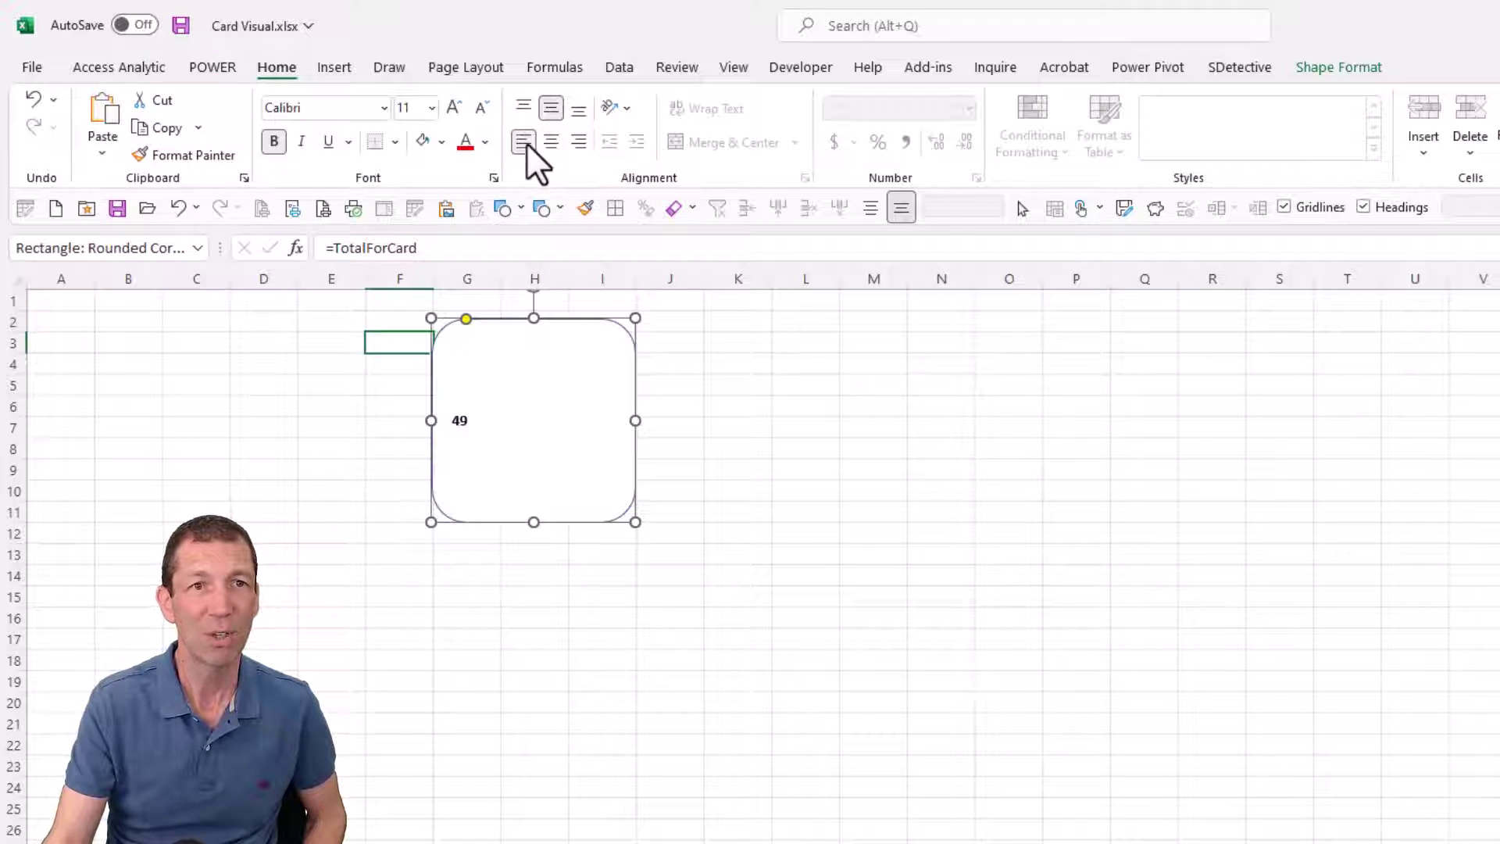
{"action": "left_click", "coordinate": [451, 106]}
{"action": "left_click", "coordinate": [452, 106]}
{"action": "left_click", "coordinate": [451, 106]}
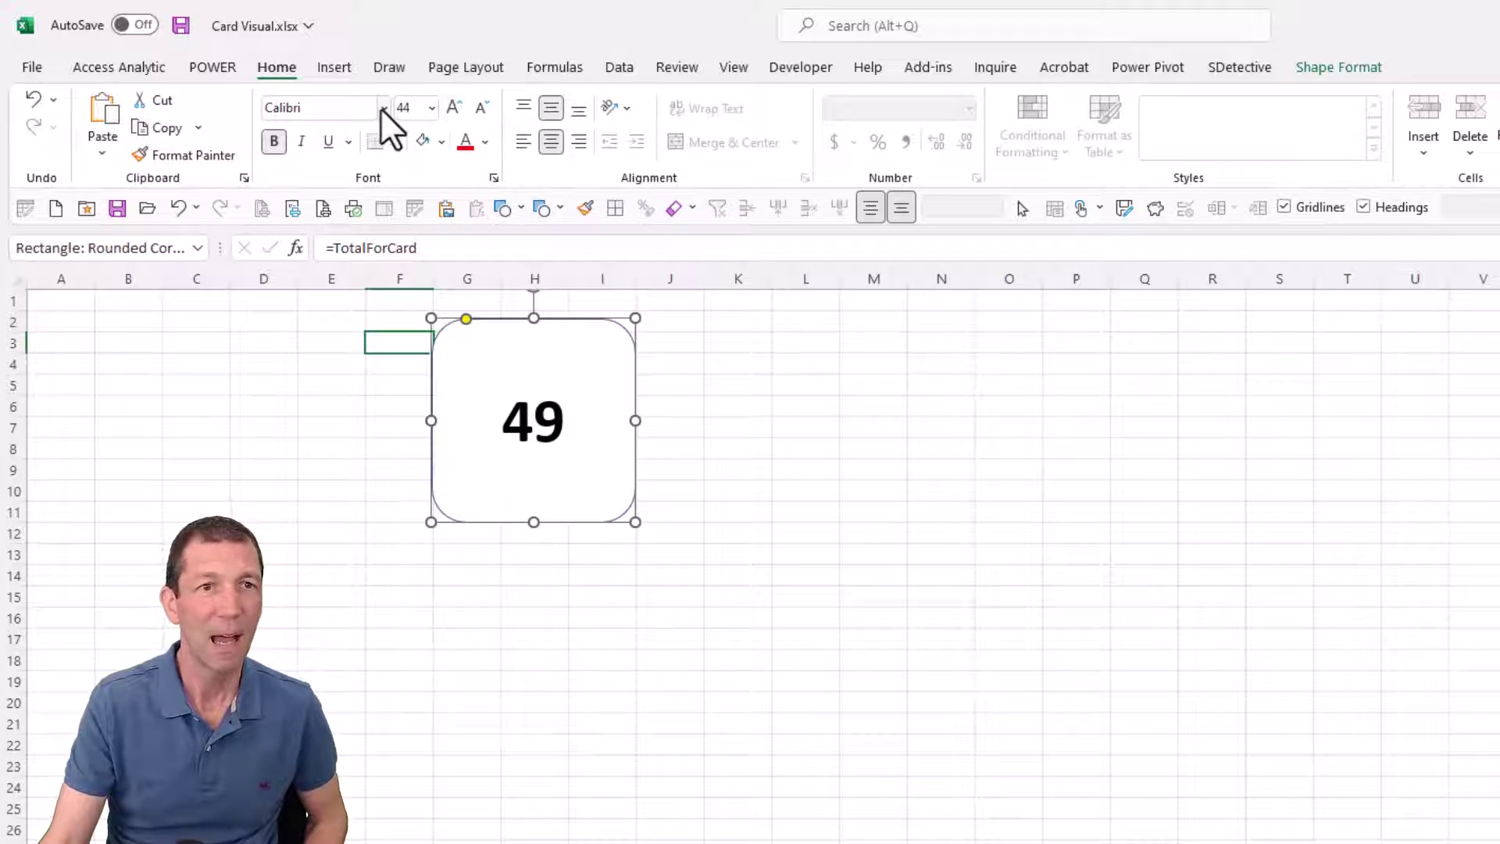
{"action": "left_click", "coordinate": [383, 109]}
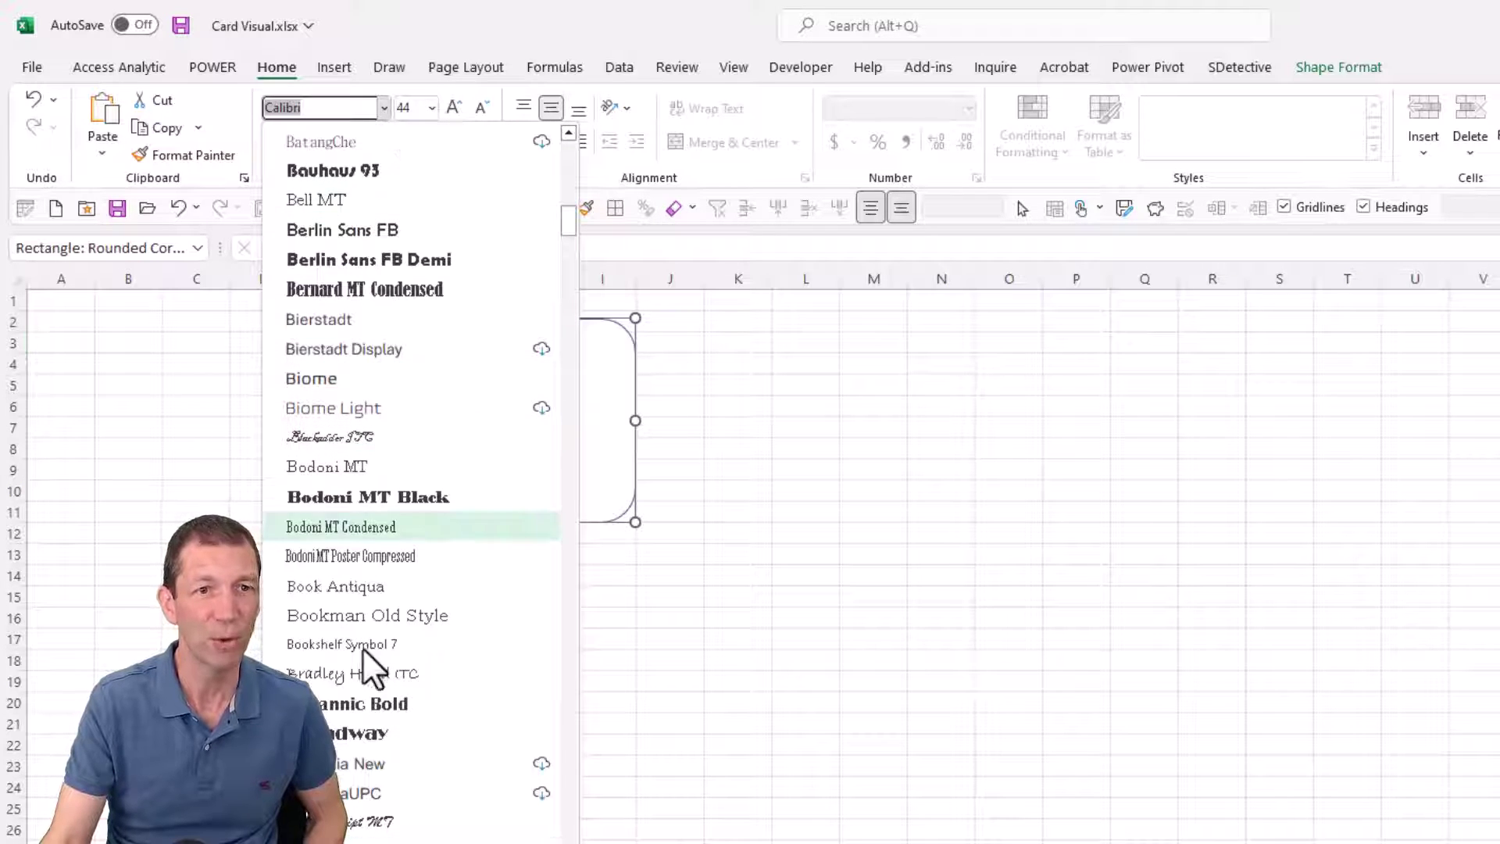
{"action": "left_click", "coordinate": [359, 733]}
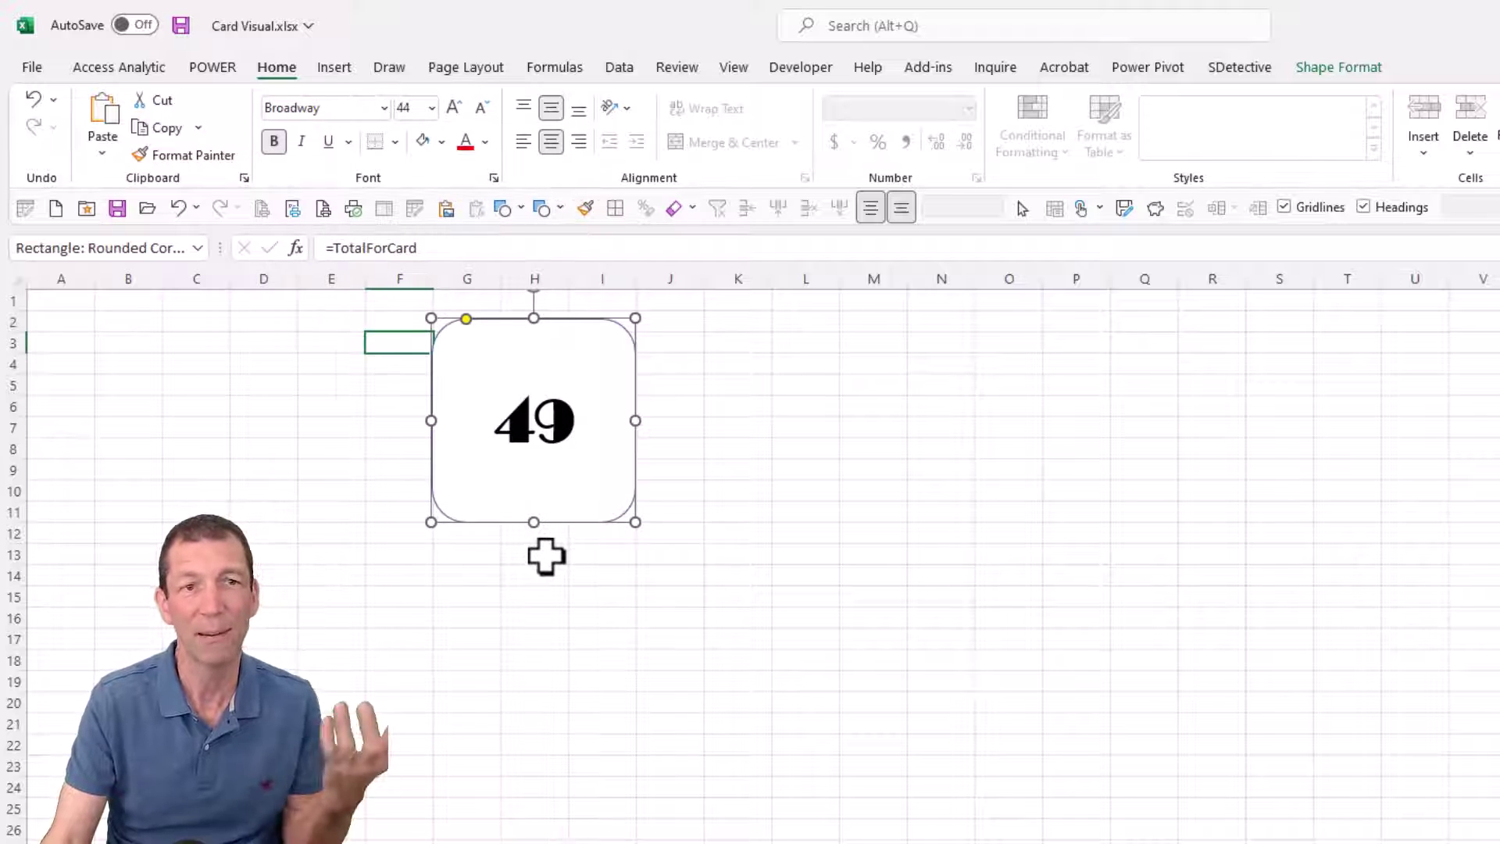
Step: Give the card a grey glow and an outer shadow
{"action": "left_click", "coordinate": [1335, 71]}
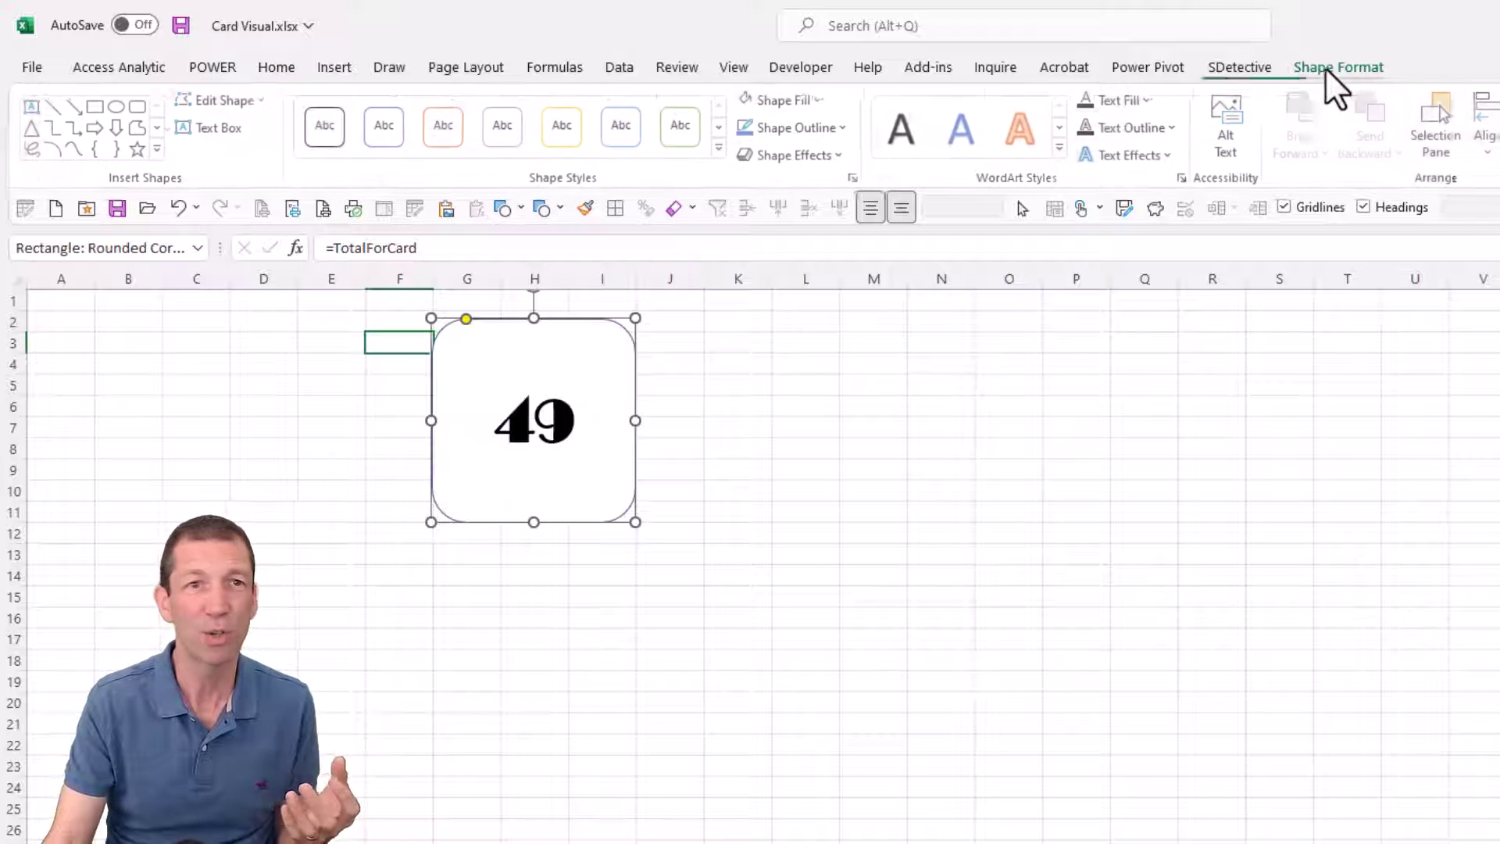
{"action": "left_click", "coordinate": [842, 153]}
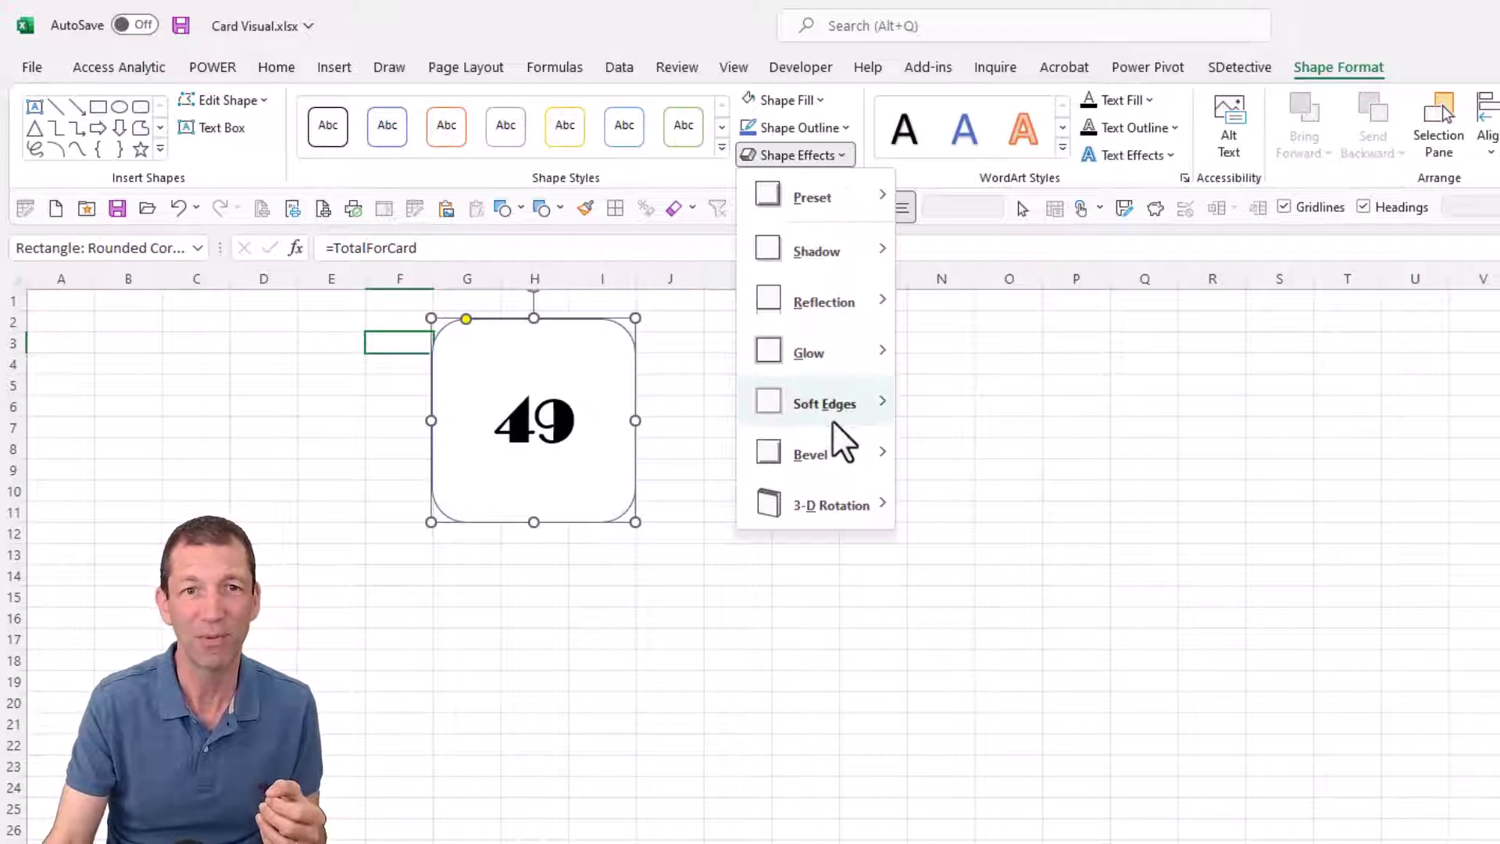
{"action": "mouse_move", "coordinate": [844, 348]}
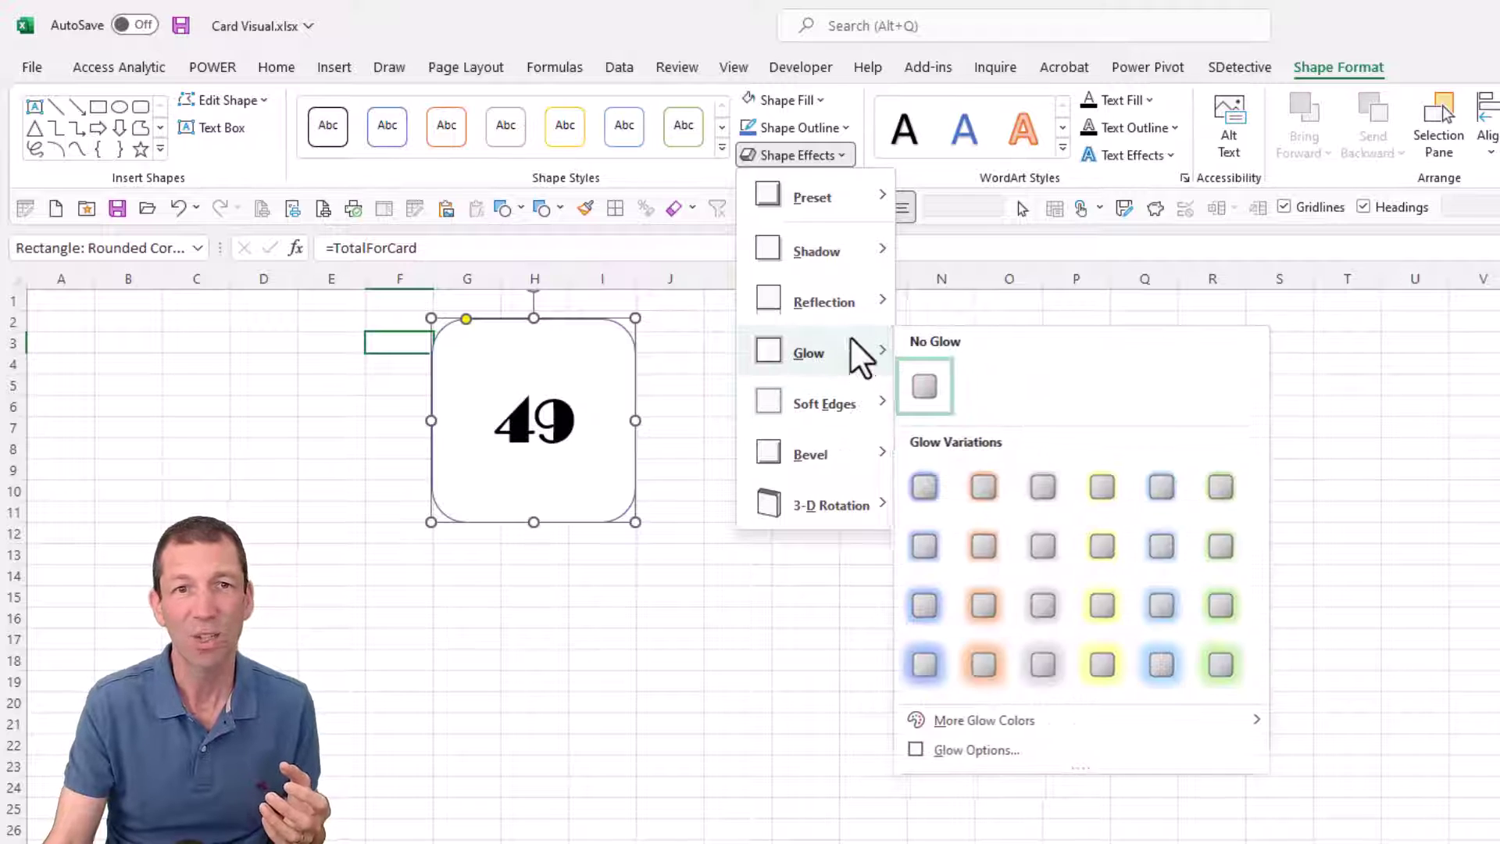
{"action": "left_click", "coordinate": [1027, 606]}
{"action": "left_click", "coordinate": [818, 153]}
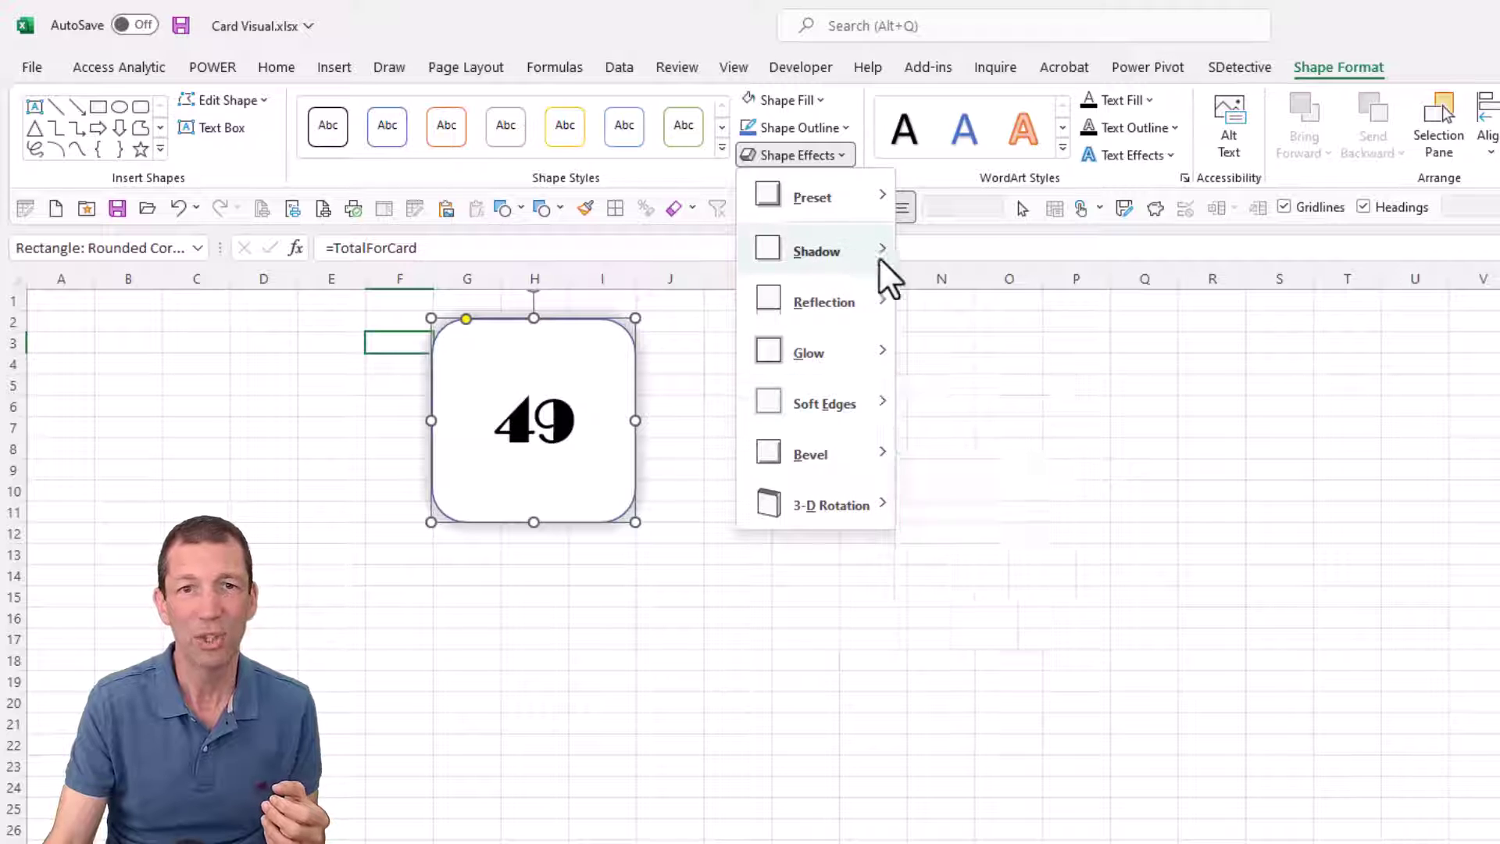
{"action": "mouse_move", "coordinate": [867, 251]}
{"action": "left_click", "coordinate": [1047, 508]}
{"action": "left_click", "coordinate": [872, 449]}
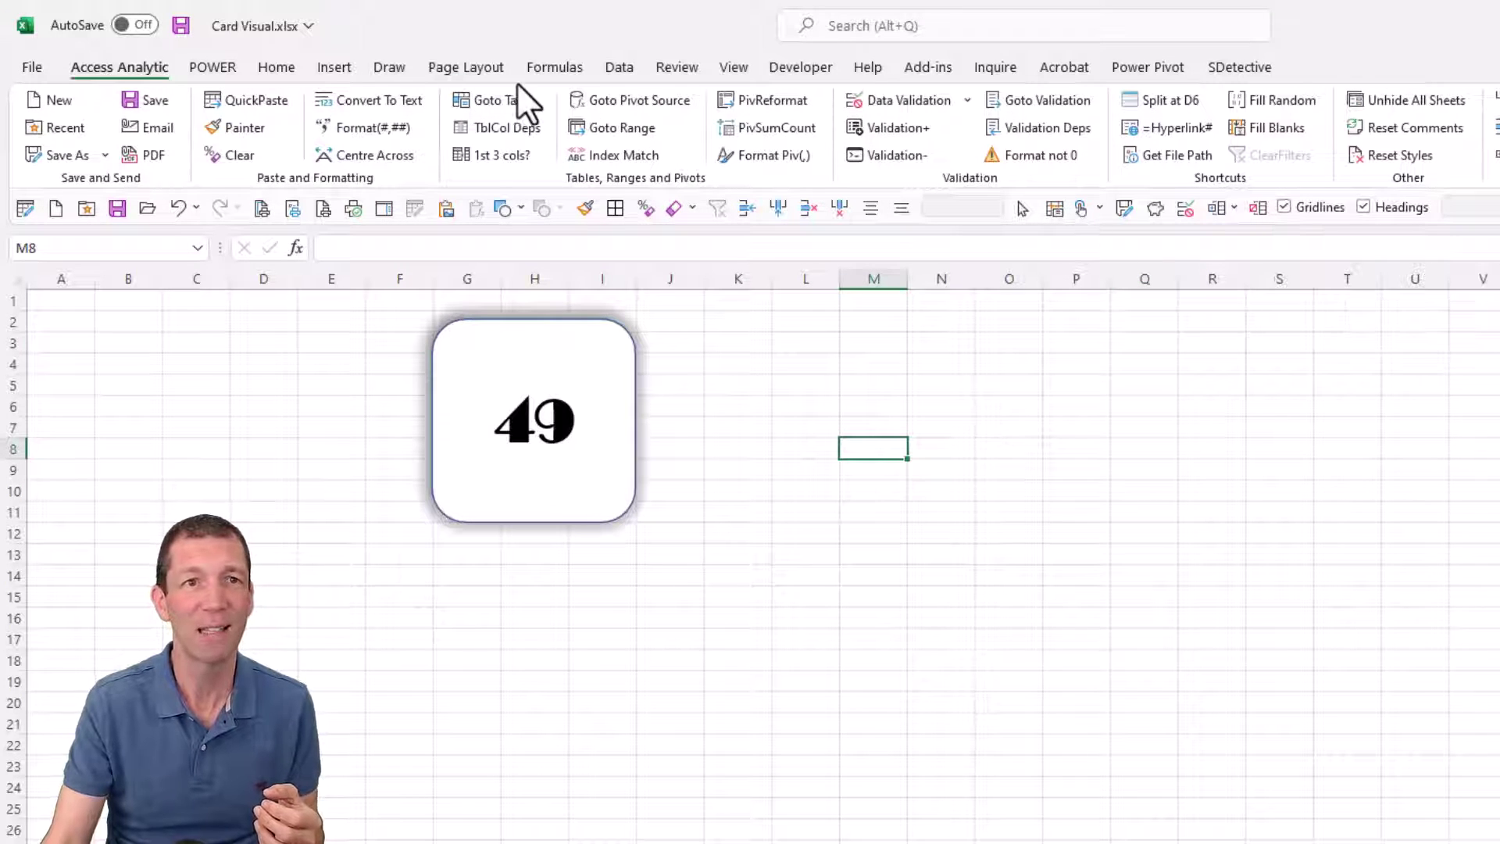
Step: Hide the sheet's gridlines and headings and nudge the card right and down
{"action": "left_click", "coordinate": [729, 69]}
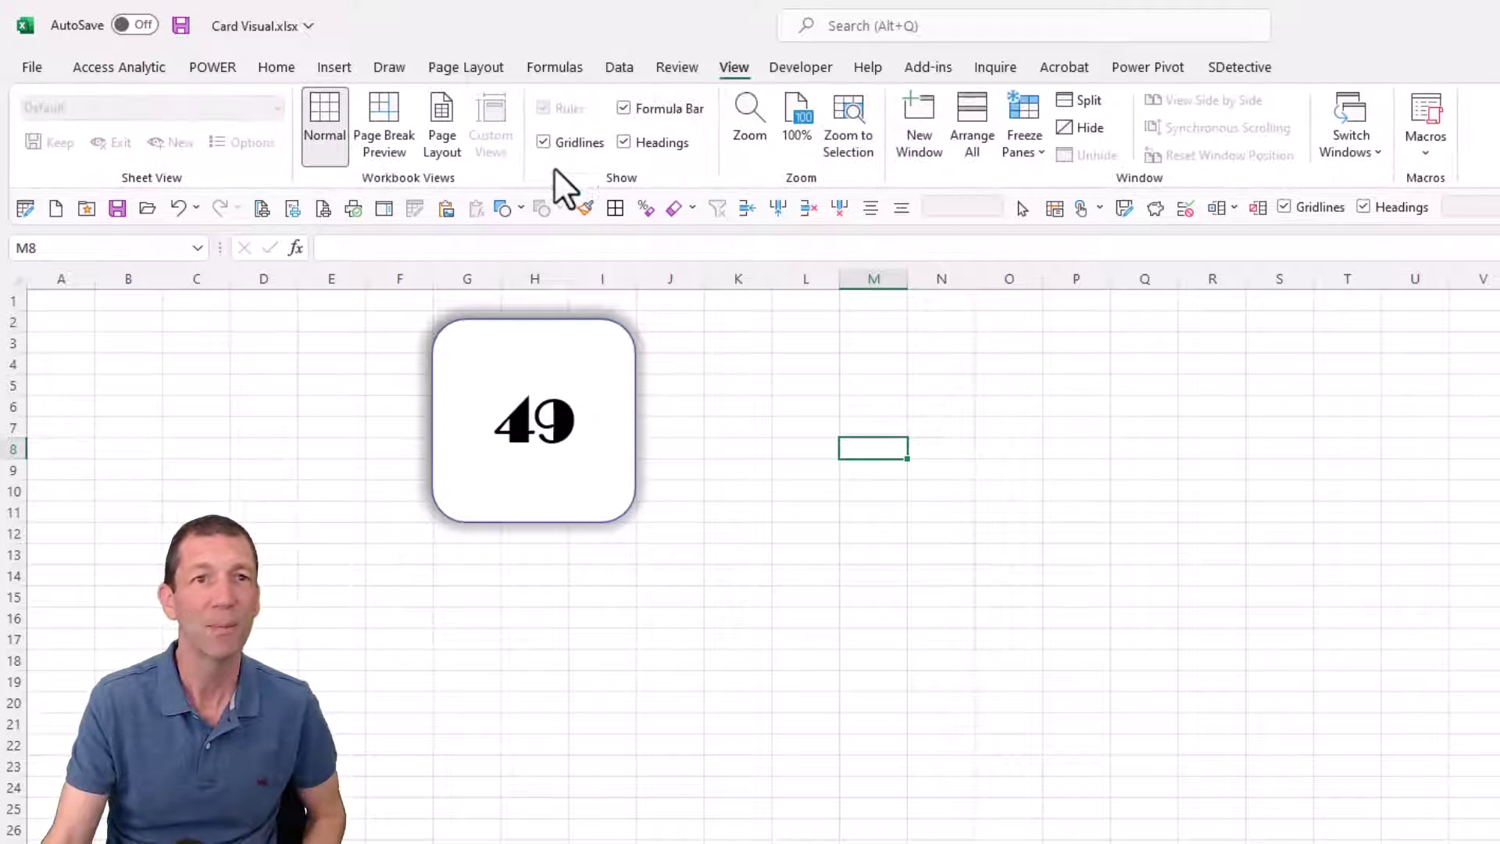
{"action": "left_click", "coordinate": [654, 144]}
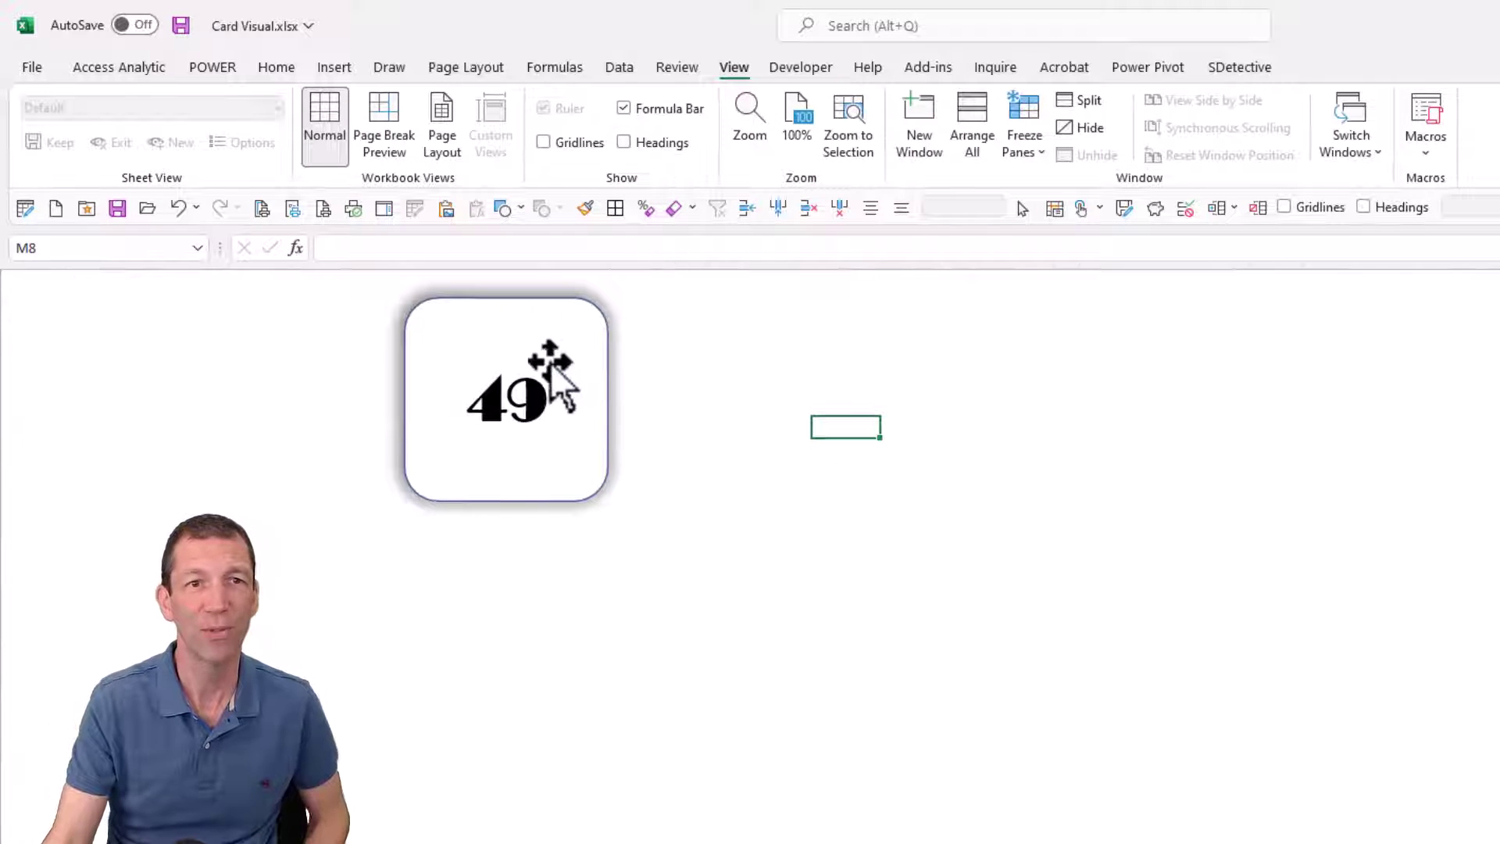
{"action": "left_click", "coordinate": [575, 347]}
{"action": "left_click_drag", "start_coordinate": [576, 347], "coordinate": [678, 383]}
{"action": "left_click", "coordinate": [804, 496]}
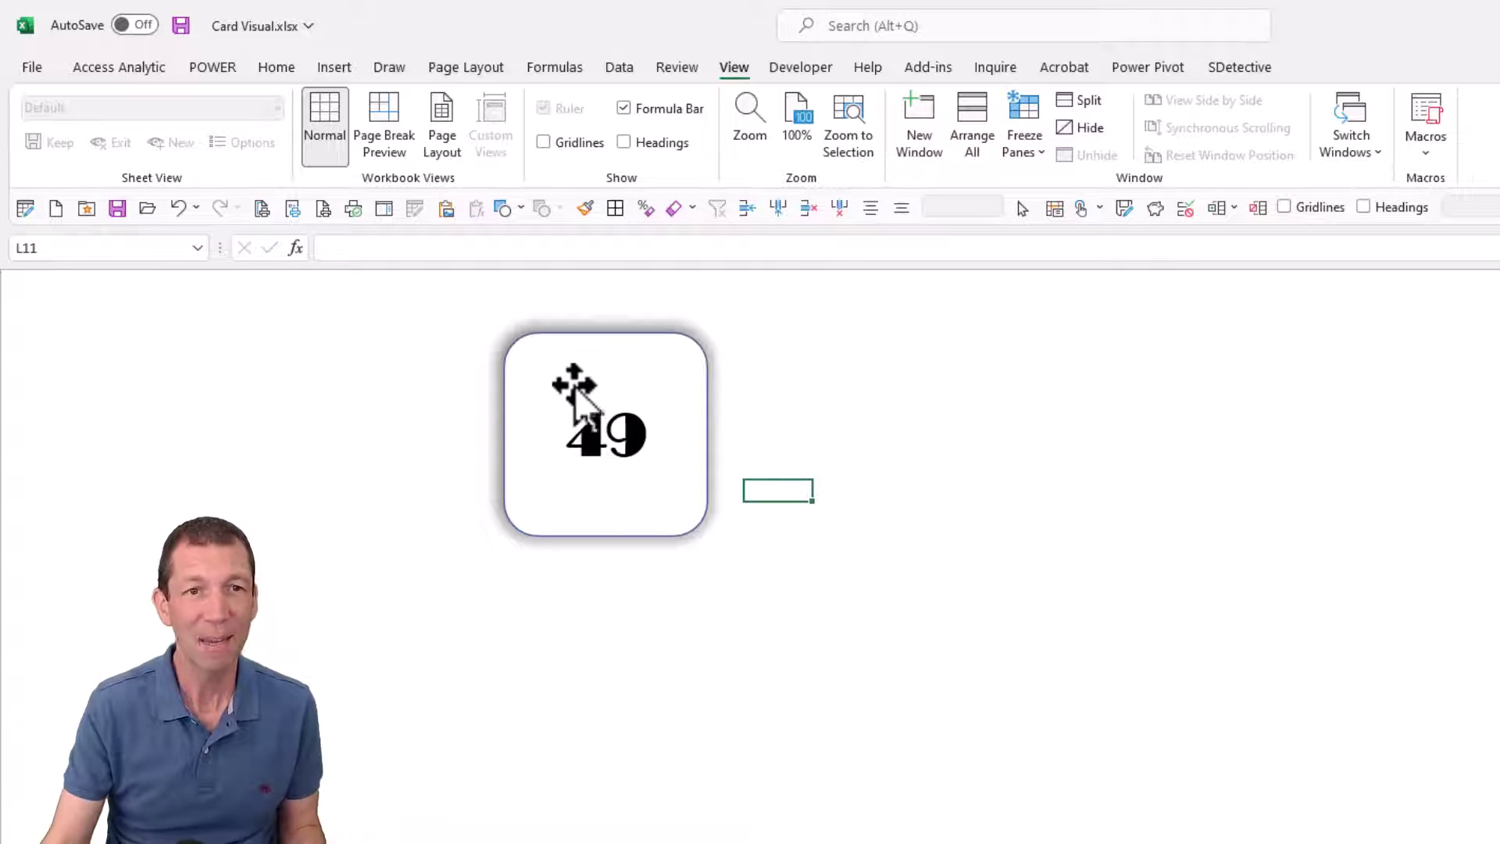
Step: Move the card onto the dashboard, pasting it at cell Q4
{"action": "left_click", "coordinate": [602, 368]}
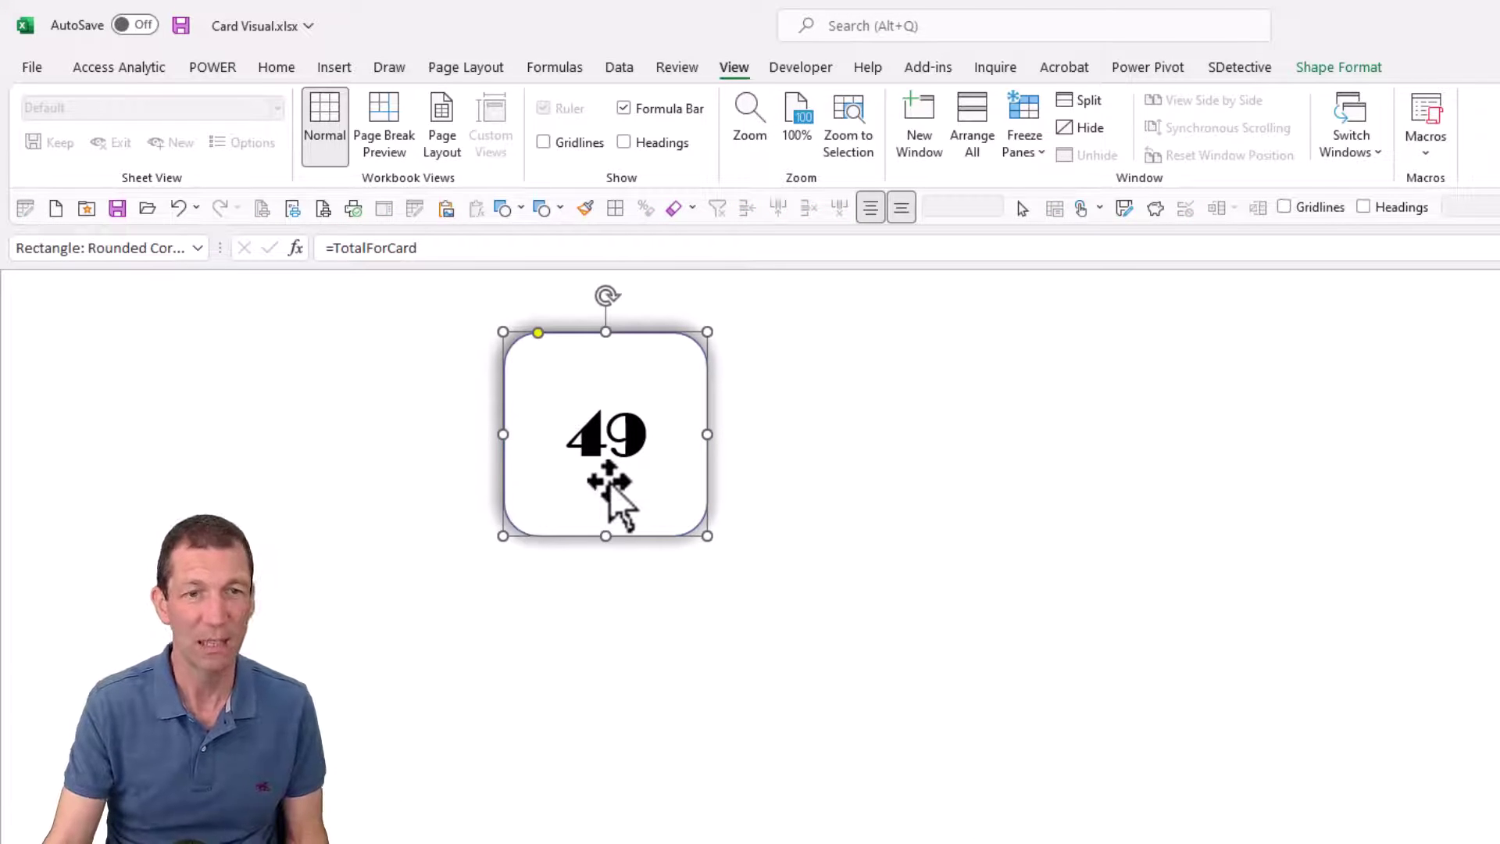
{"action": "key", "text": "Delete"}
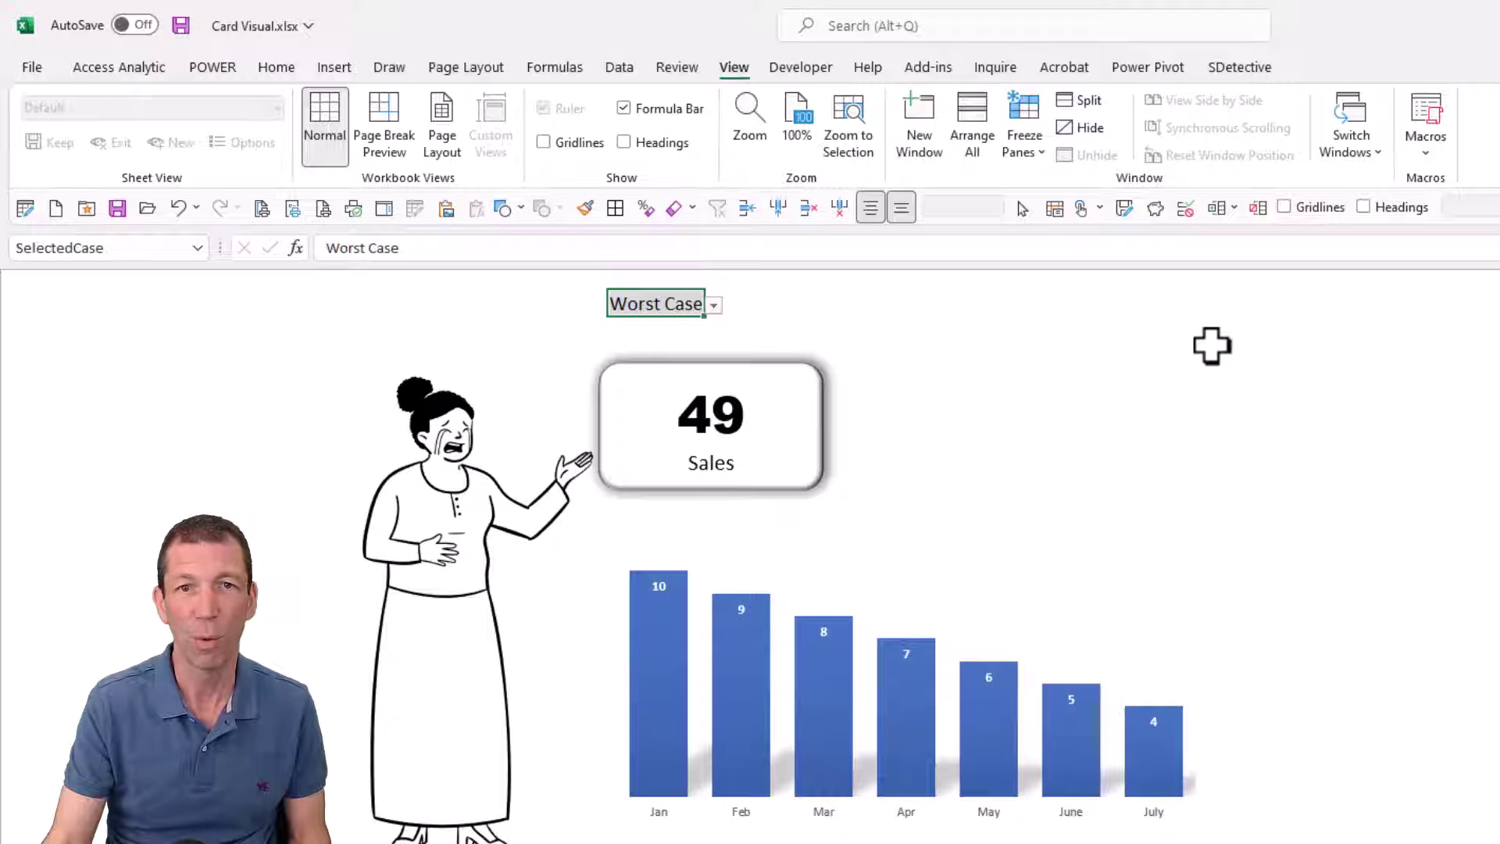
{"action": "left_click", "coordinate": [1212, 346]}
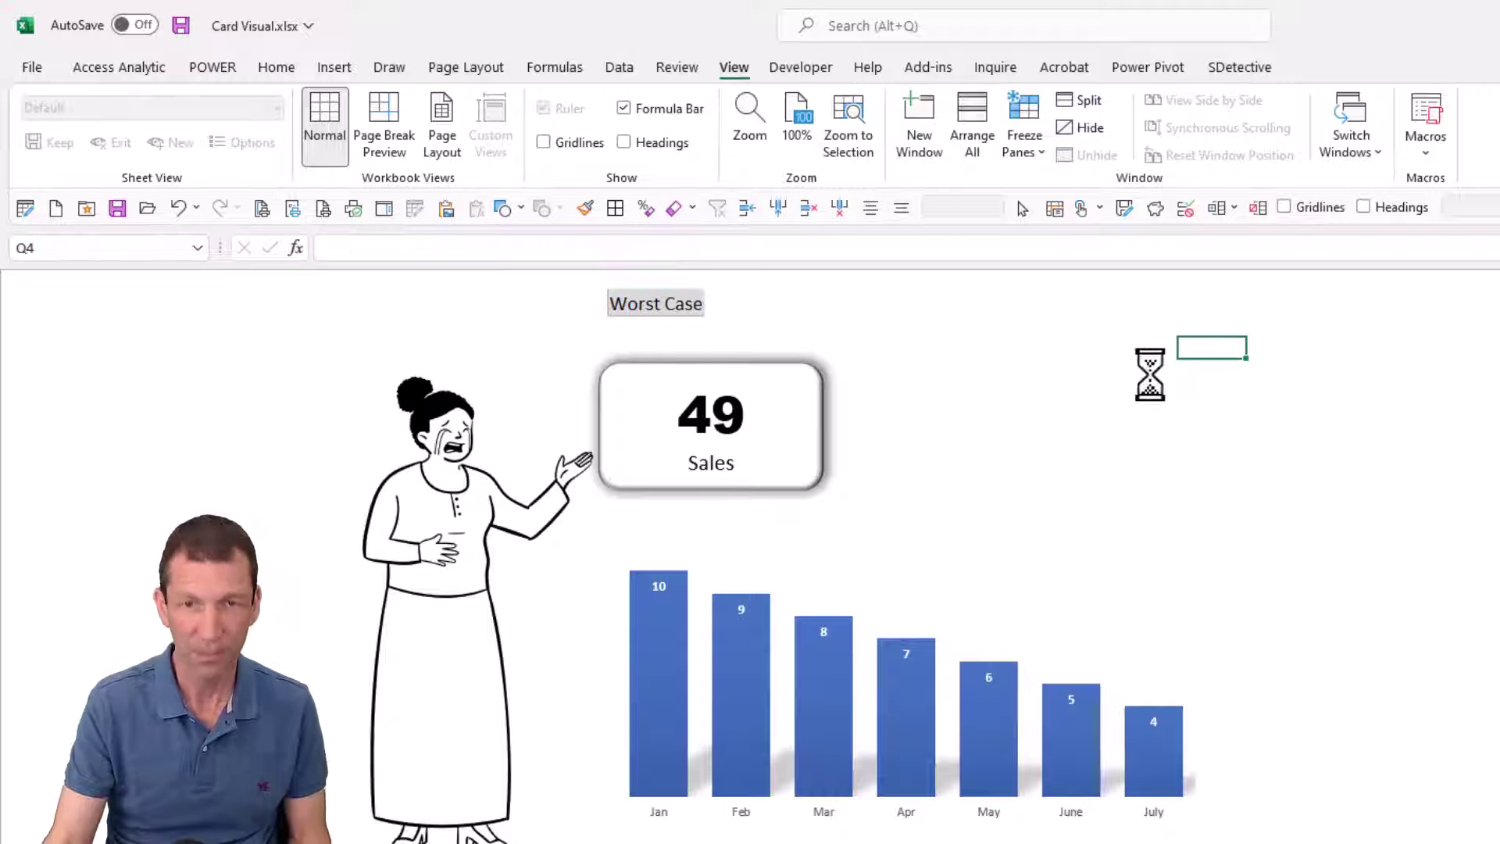
{"action": "key", "text": "ctrl+v"}
Step: Test the scenario dropdown: BestCase, Worst Case, then BestCase again
{"action": "left_click", "coordinate": [642, 303]}
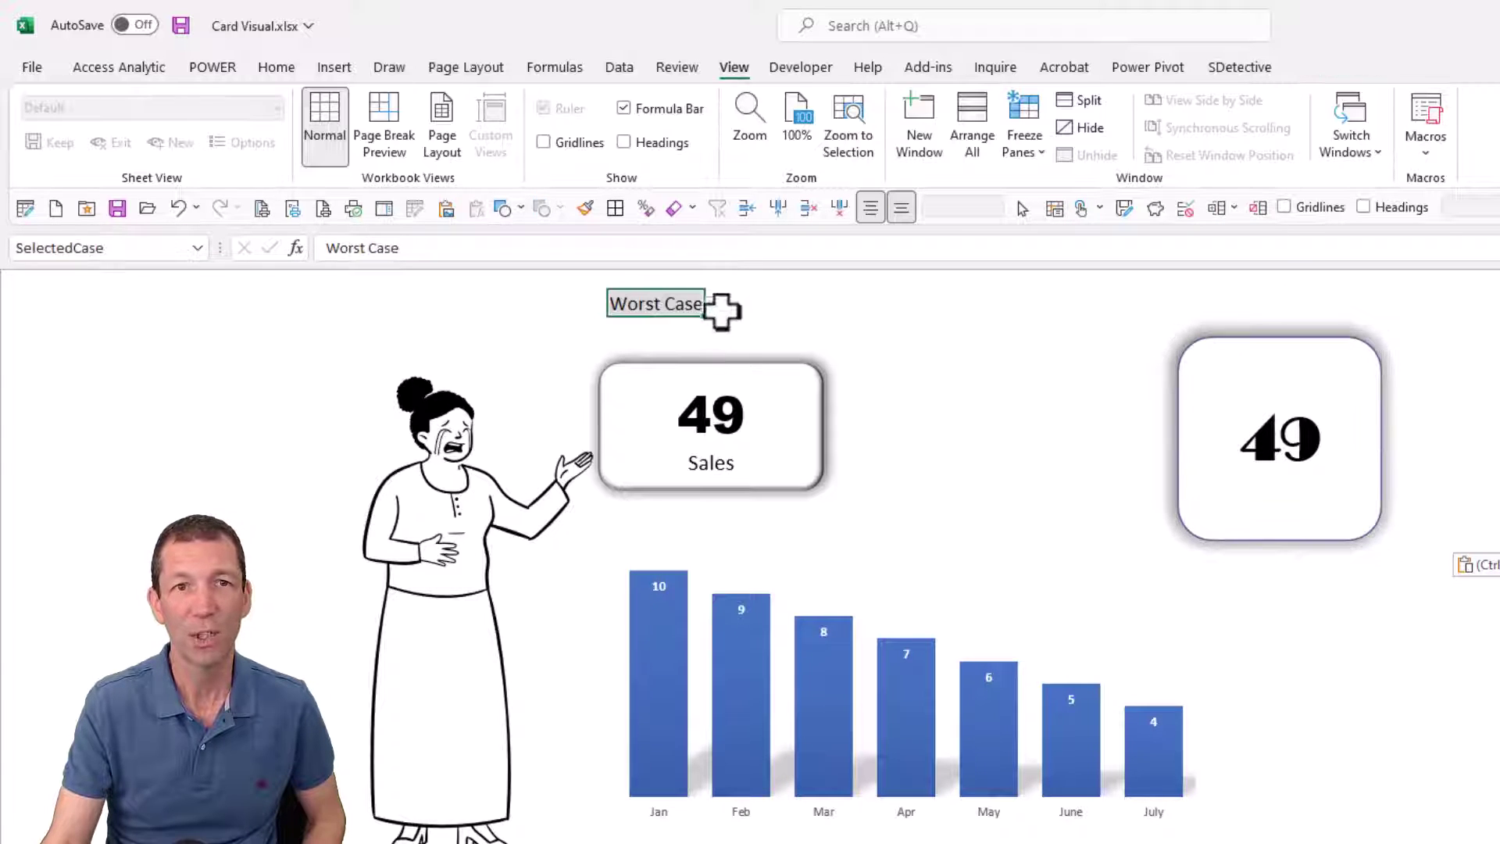
{"action": "left_click", "coordinate": [713, 305]}
{"action": "left_click", "coordinate": [687, 318]}
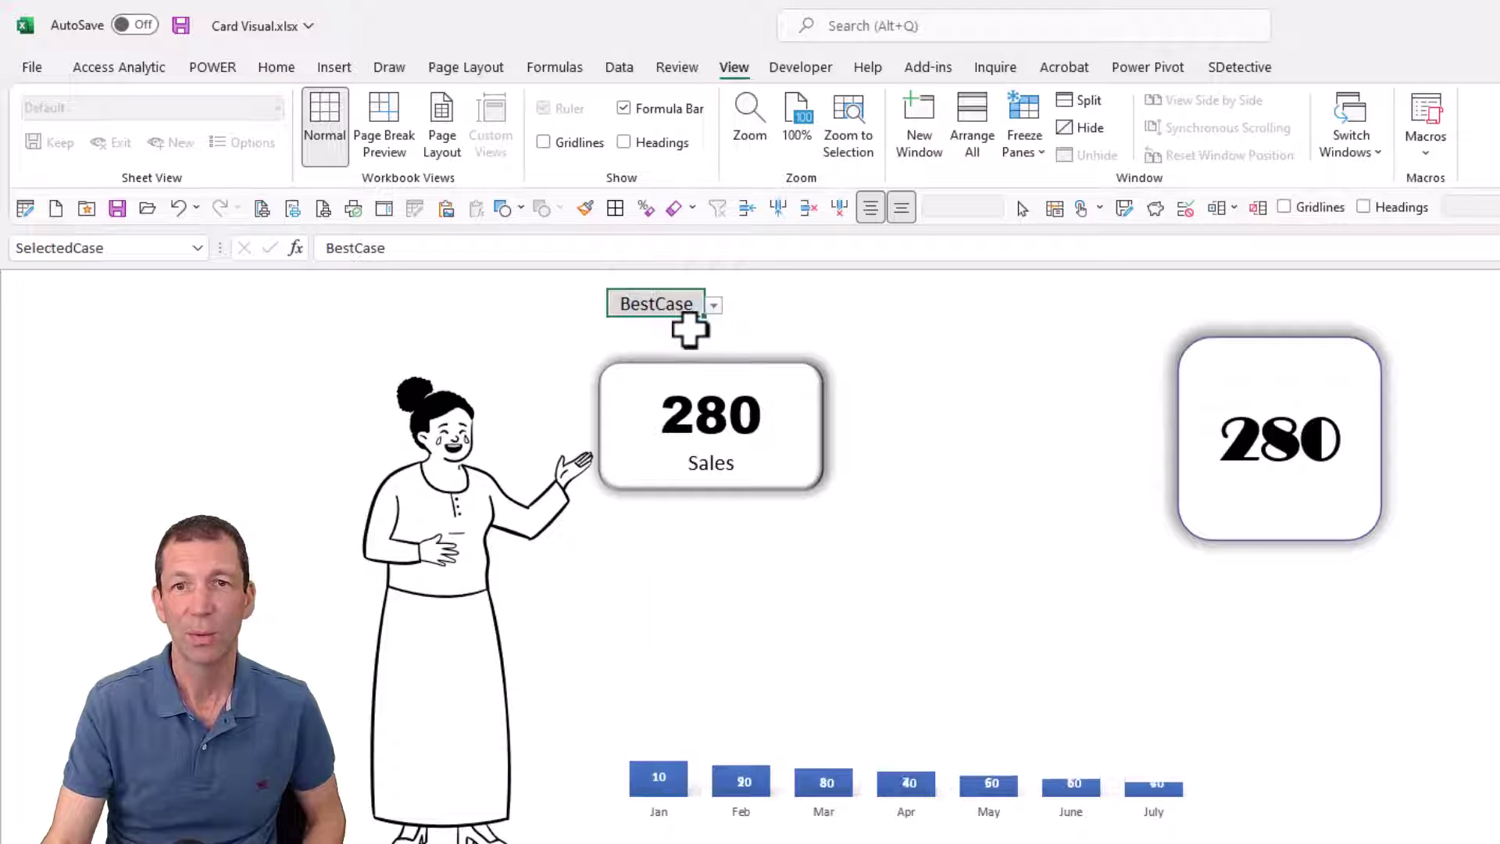
{"action": "left_click", "coordinate": [714, 306]}
{"action": "left_click", "coordinate": [660, 356]}
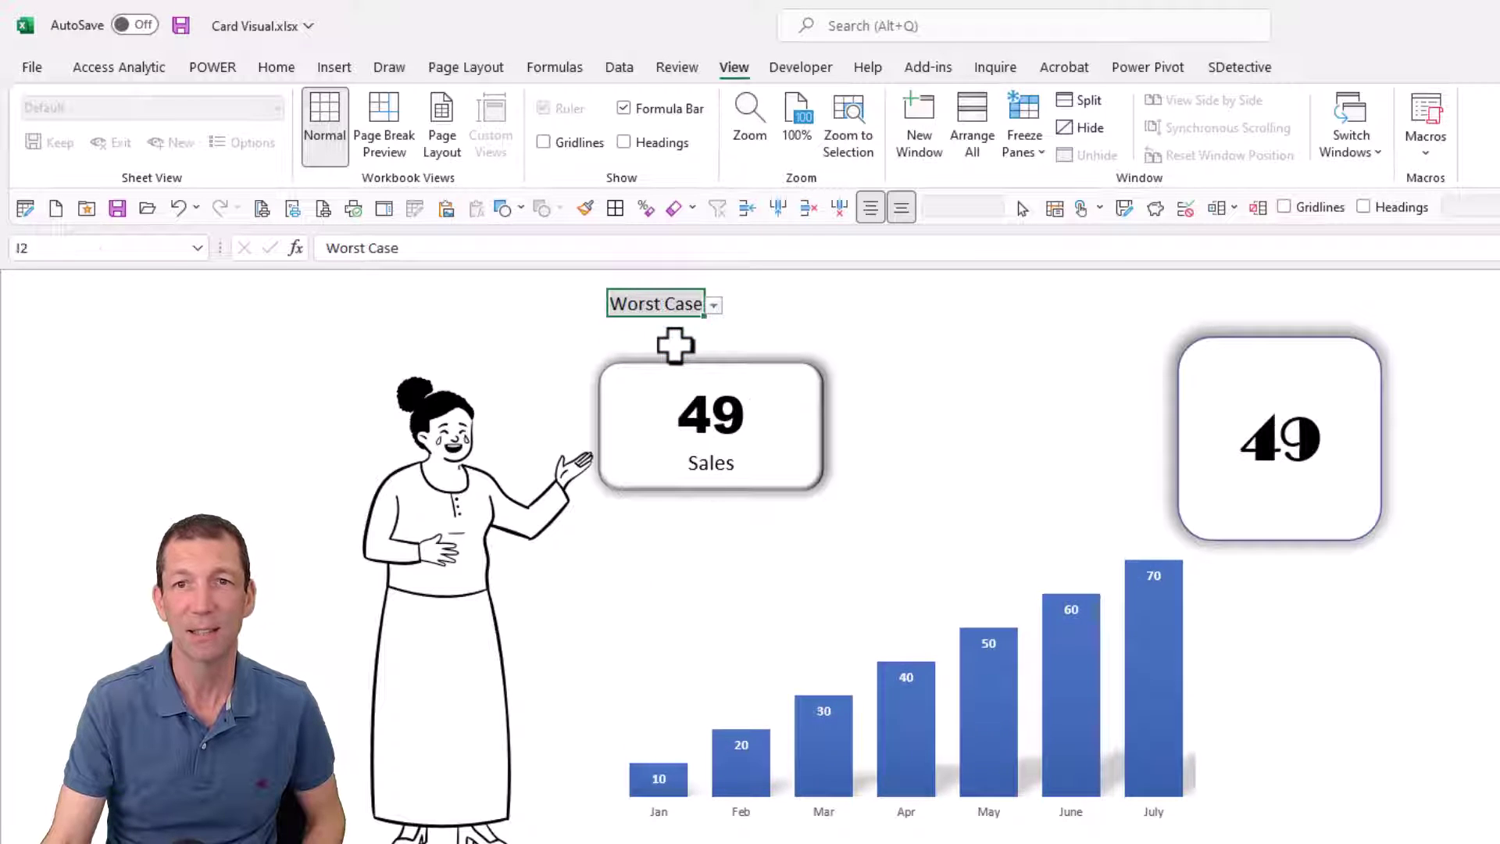
{"action": "left_click", "coordinate": [714, 305]}
{"action": "left_click", "coordinate": [668, 321]}
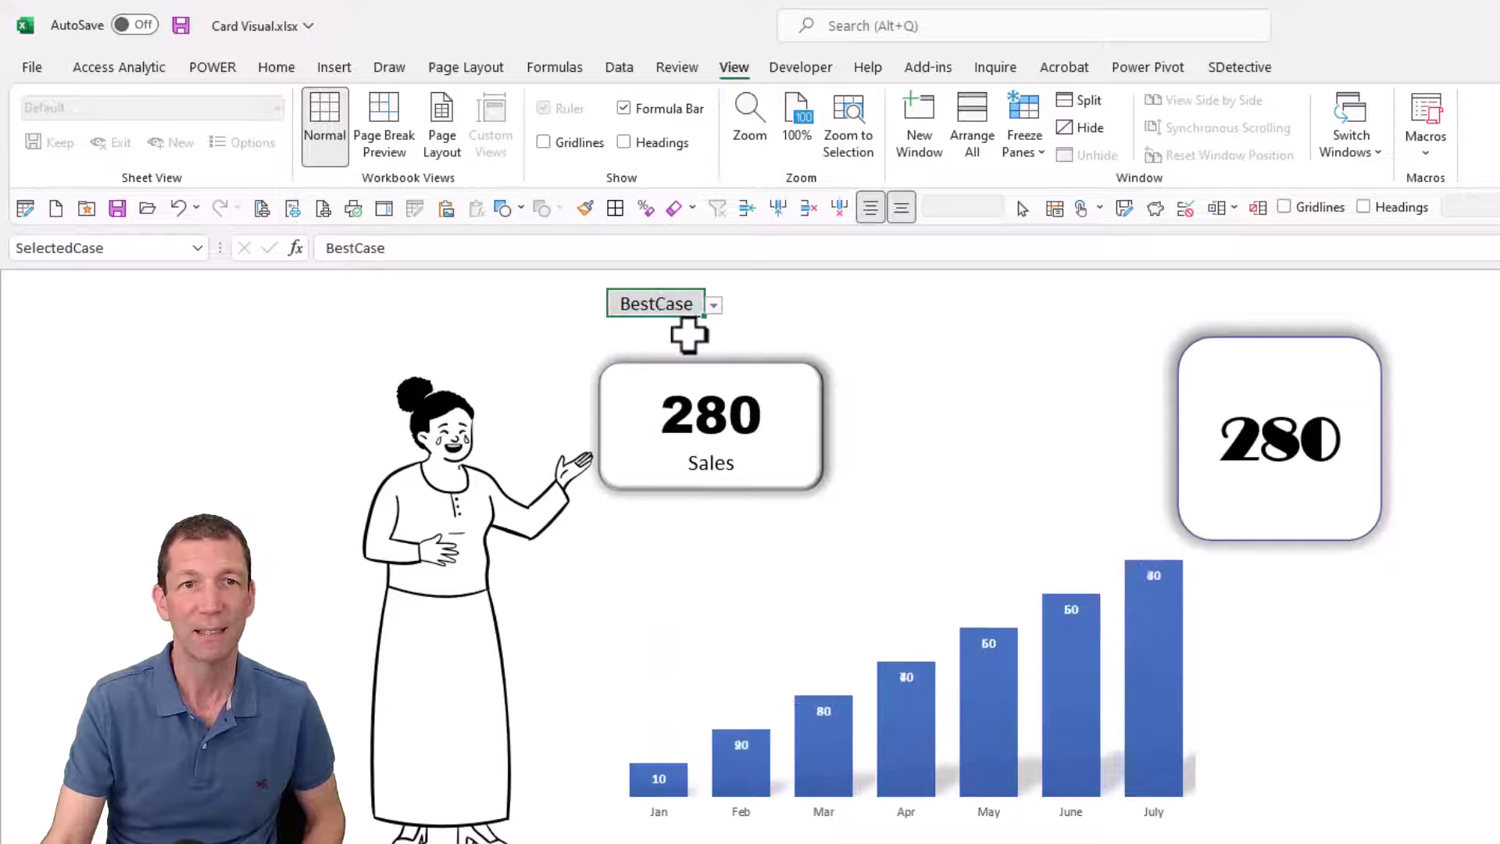
Step: Reposition the new card and add a 'Sales' caption below 280
{"action": "left_click", "coordinate": [1291, 491]}
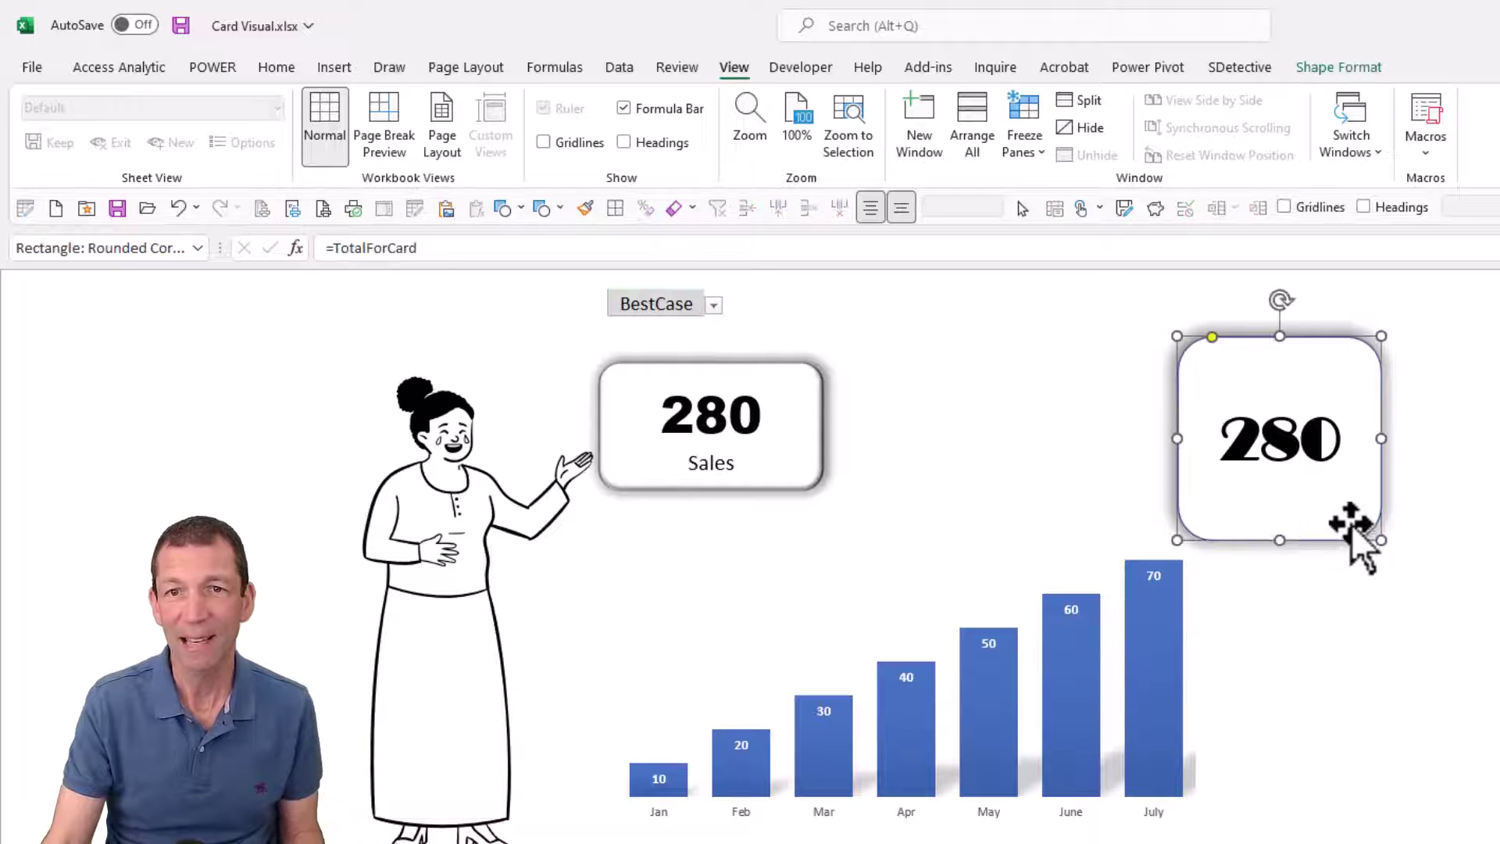
{"action": "left_click_drag", "start_coordinate": [1350, 526], "coordinate": [1444, 467]}
{"action": "left_click", "coordinate": [1383, 391]}
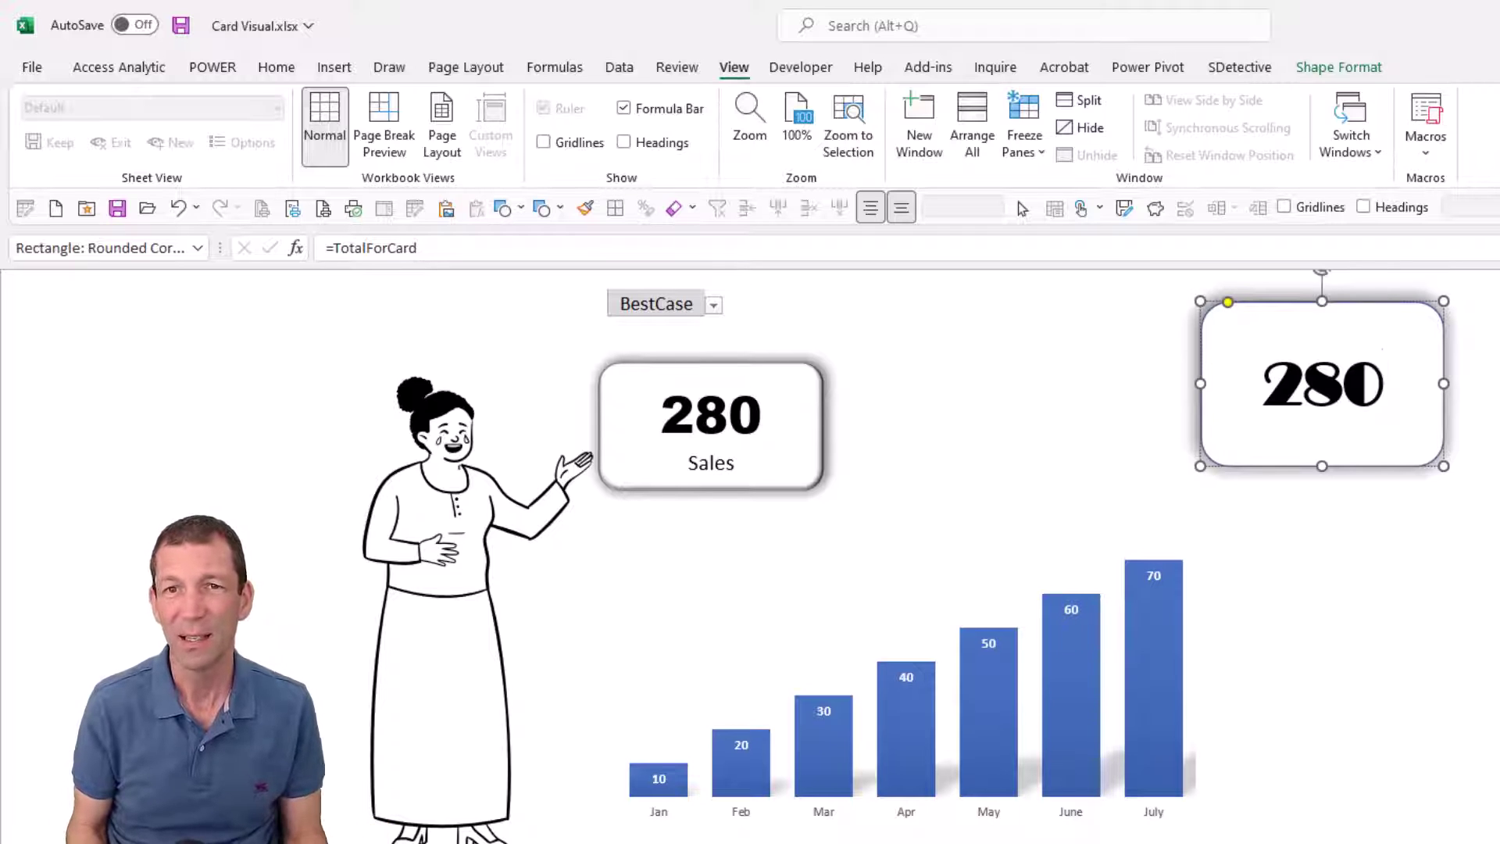
{"action": "key", "text": "Return"}
{"action": "type", "text": "Sales"}
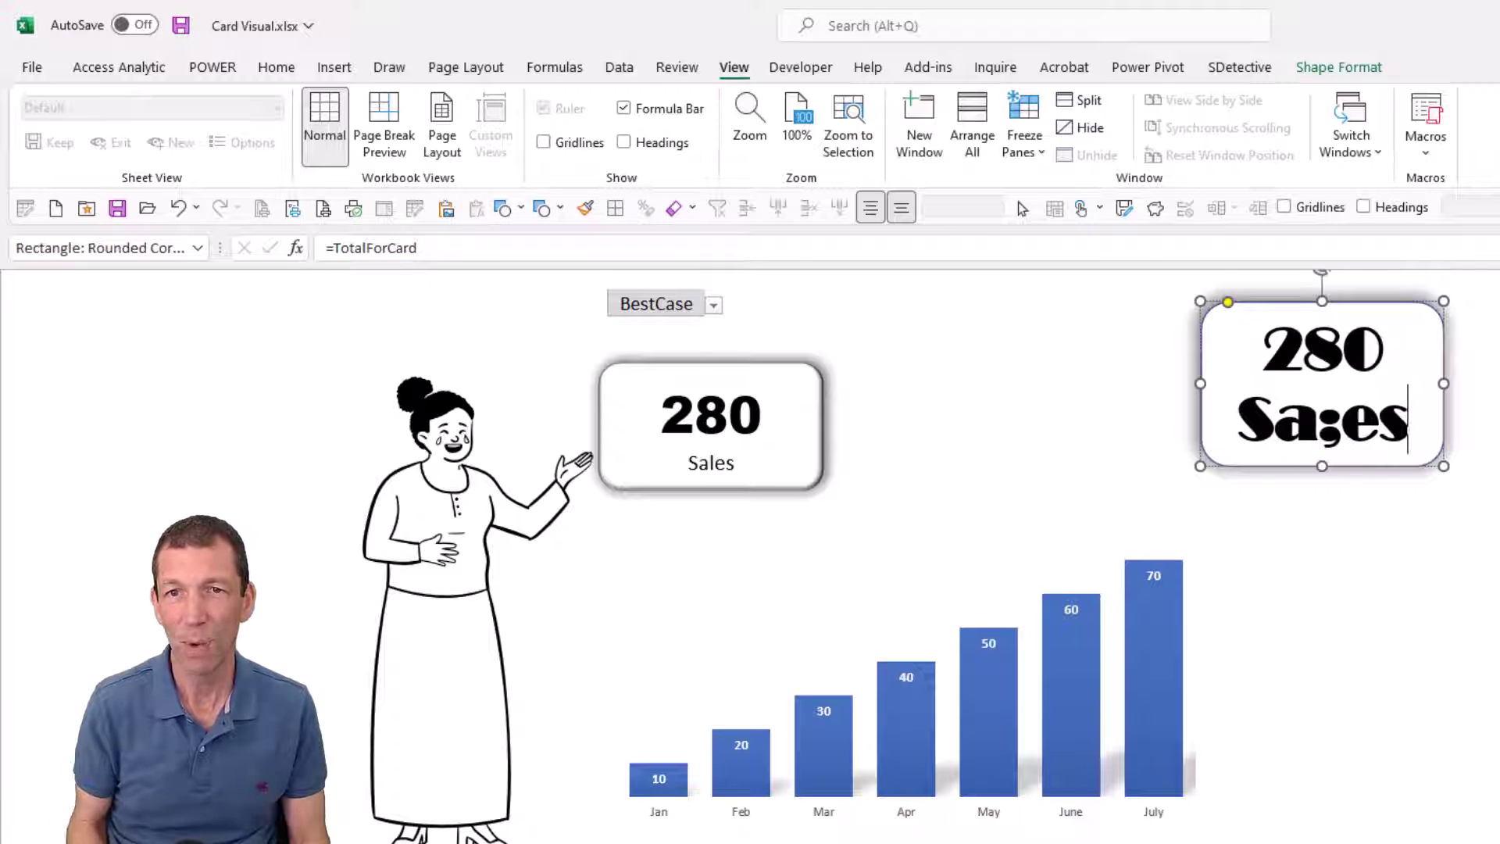
{"action": "key", "text": "BackSpace"}
{"action": "key", "text": "BackSpace"}
{"action": "key", "text": "BackSpace"}
{"action": "type", "text": "les"}
{"action": "key", "text": "shift+Left"}
{"action": "key", "text": "shift+Left"}
{"action": "key", "text": "shift+Left"}
{"action": "key", "text": "shift+Left"}
{"action": "key", "text": "shift+Left"}
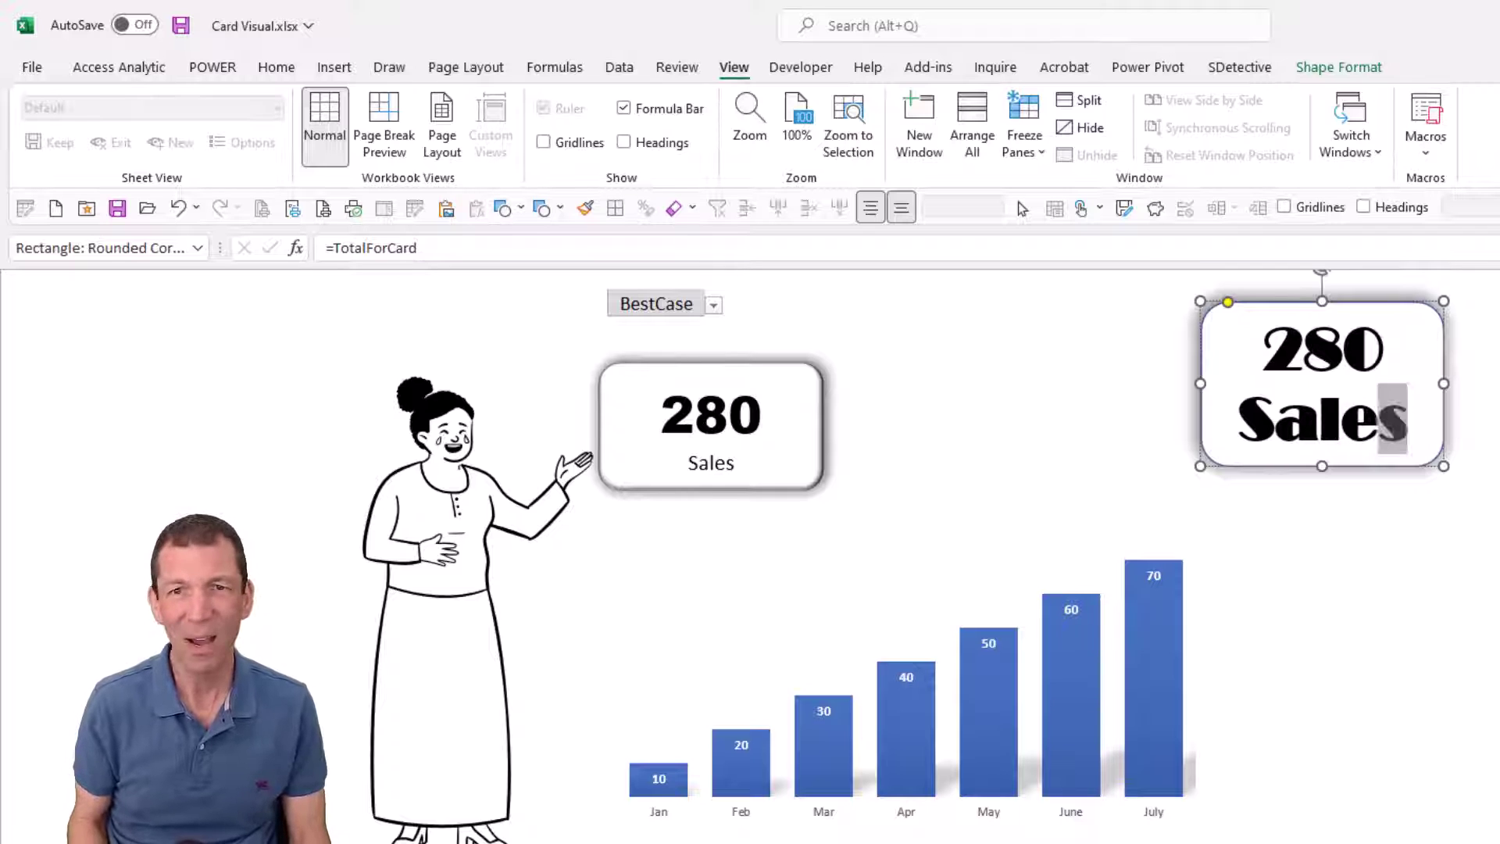
Step: Shrink the Sales caption to 24 pt
{"action": "left_click", "coordinate": [278, 69]}
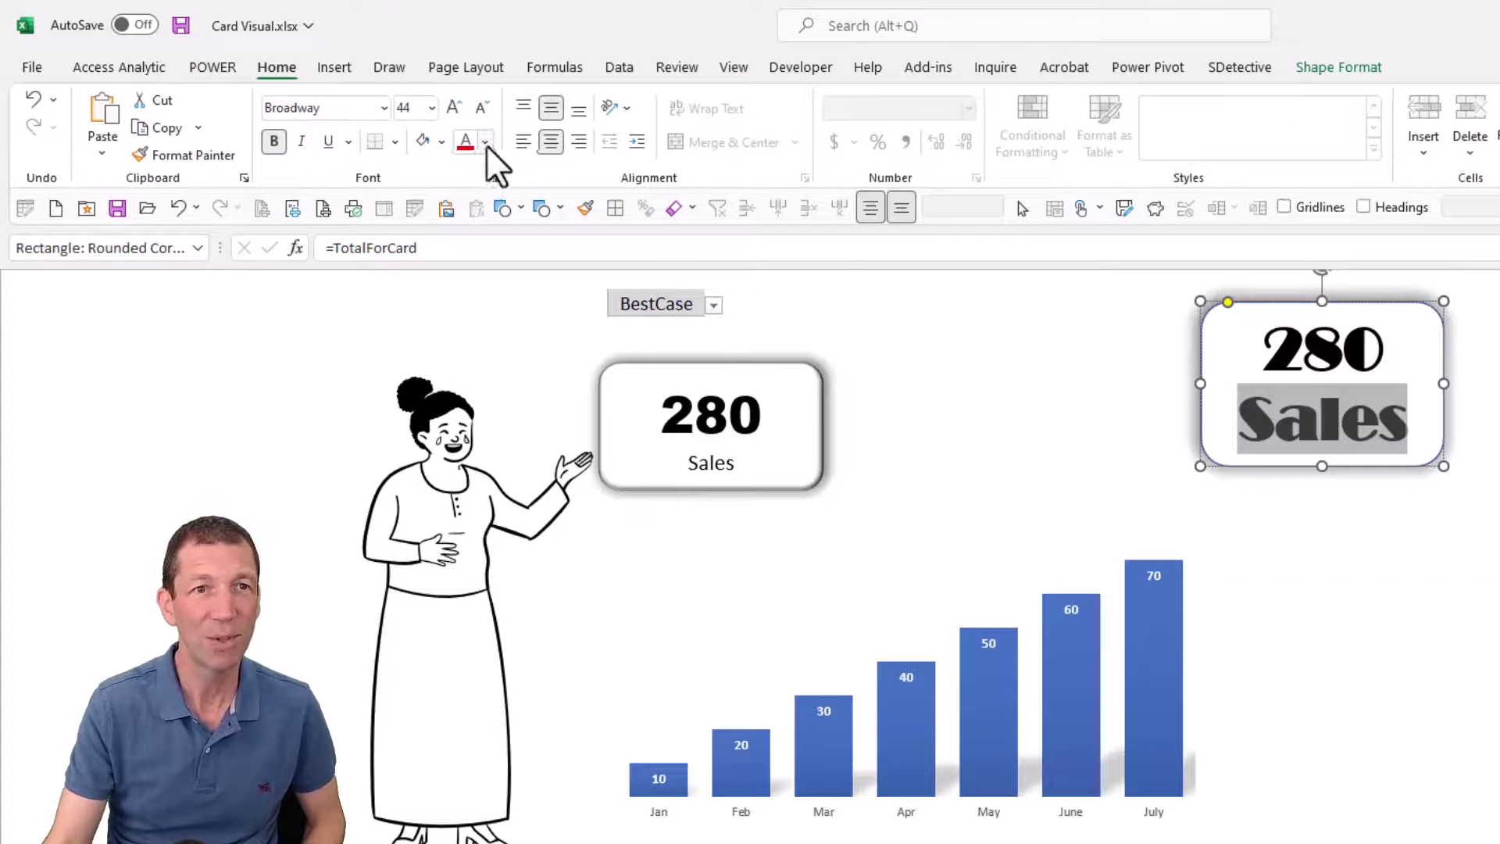
{"action": "left_click", "coordinate": [482, 107]}
{"action": "left_click", "coordinate": [482, 107]}
{"action": "left_click", "coordinate": [482, 107]}
{"action": "left_click", "coordinate": [482, 107]}
{"action": "left_click", "coordinate": [1395, 599]}
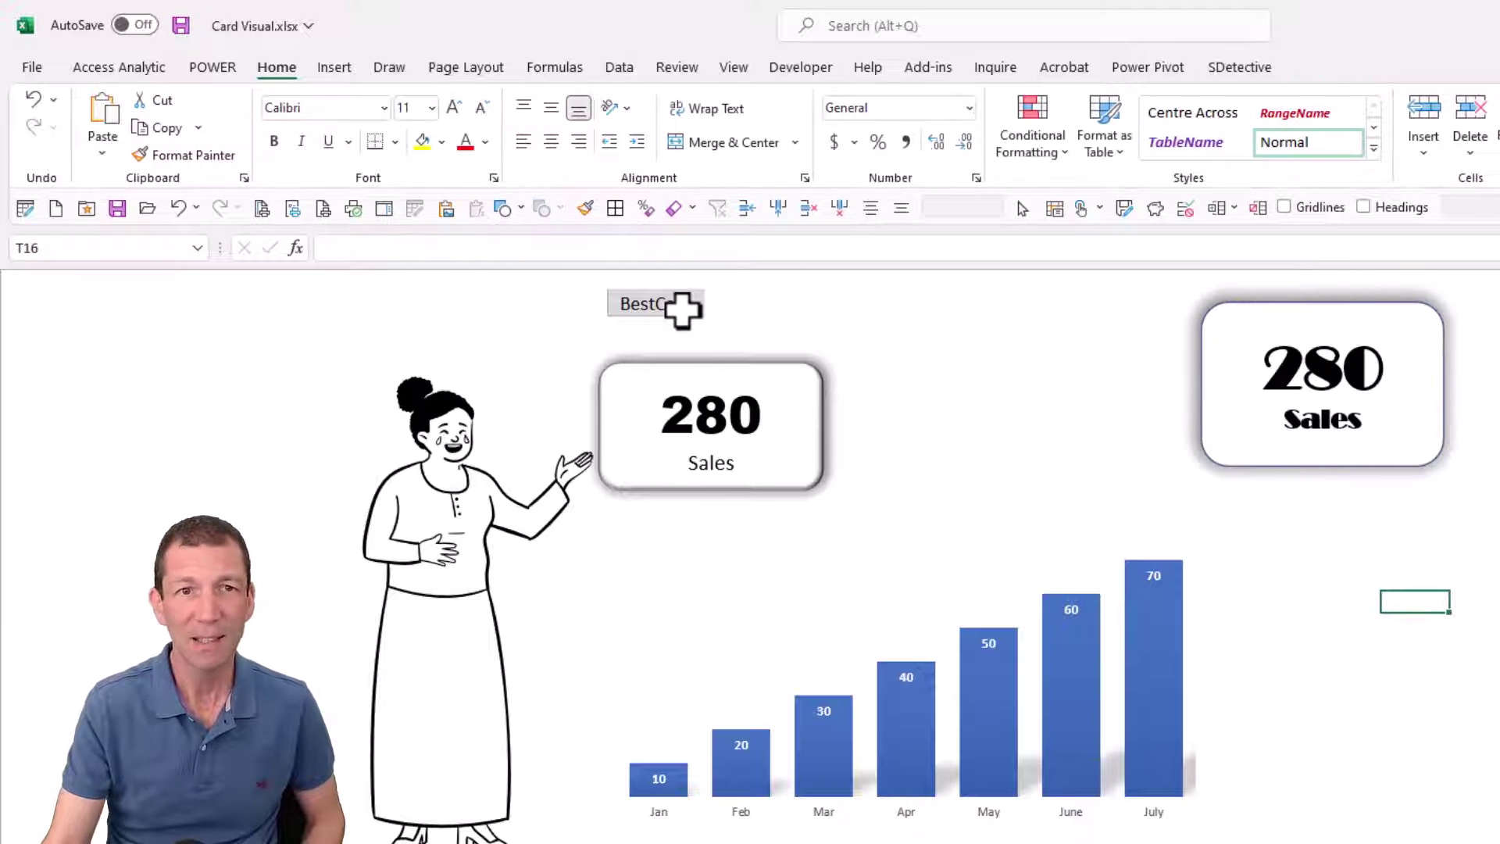
Step: Set the scenario to Mid Case and switch to the scenario data sheet
{"action": "left_click", "coordinate": [678, 307]}
{"action": "left_click", "coordinate": [713, 305]}
{"action": "left_click", "coordinate": [687, 334]}
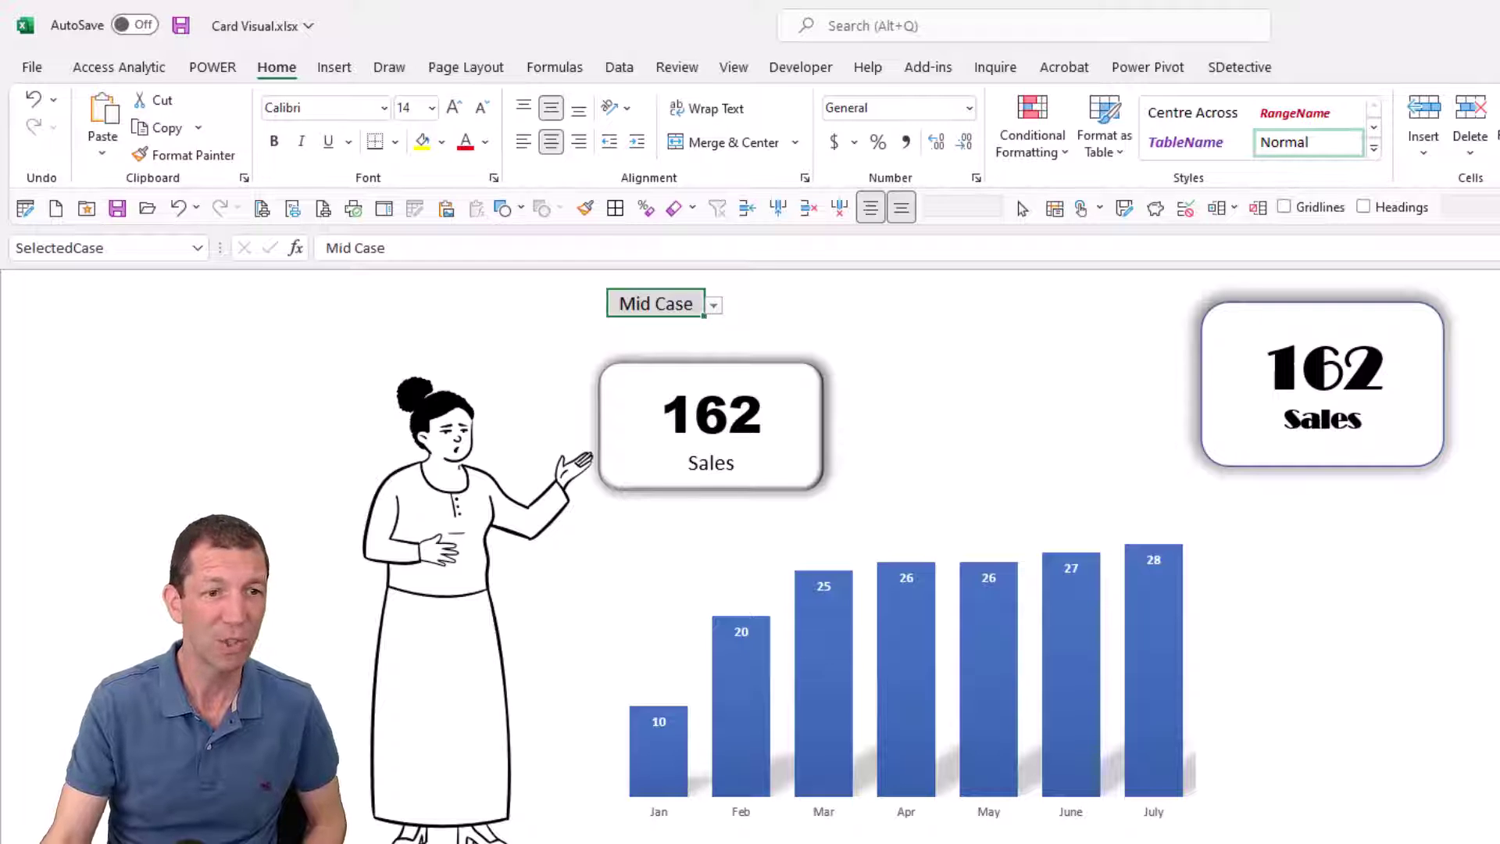
{"action": "key", "text": "ctrl+Page_Down"}
Step: Insert a clustered column chart of I6:J13 with a data-label Chart Style 4
{"action": "left_click_drag", "start_coordinate": [930, 469], "coordinate": [1038, 680]}
{"action": "left_click", "coordinate": [330, 66]}
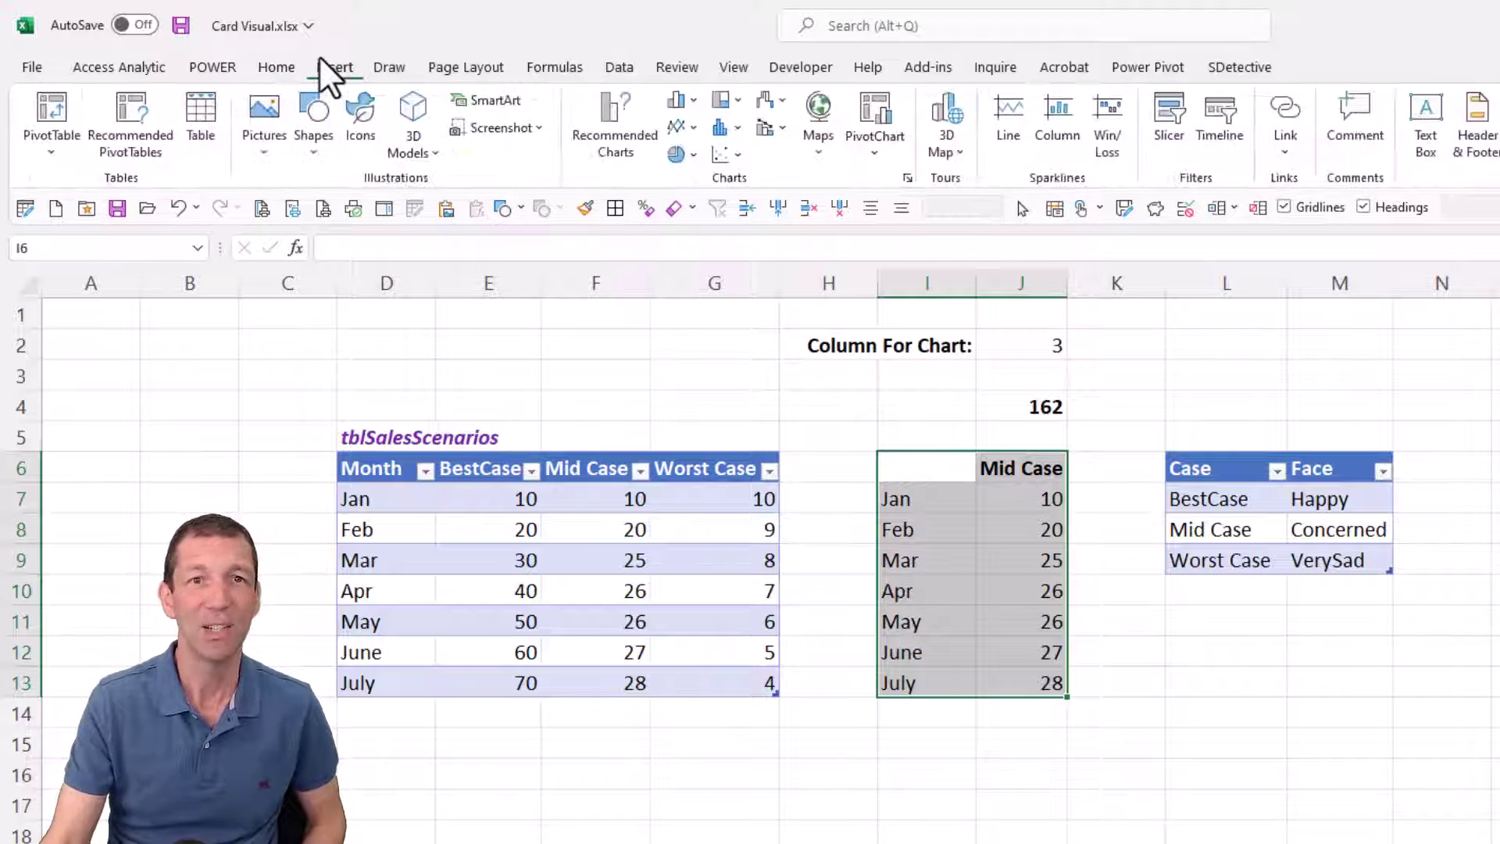
{"action": "left_click", "coordinate": [681, 100]}
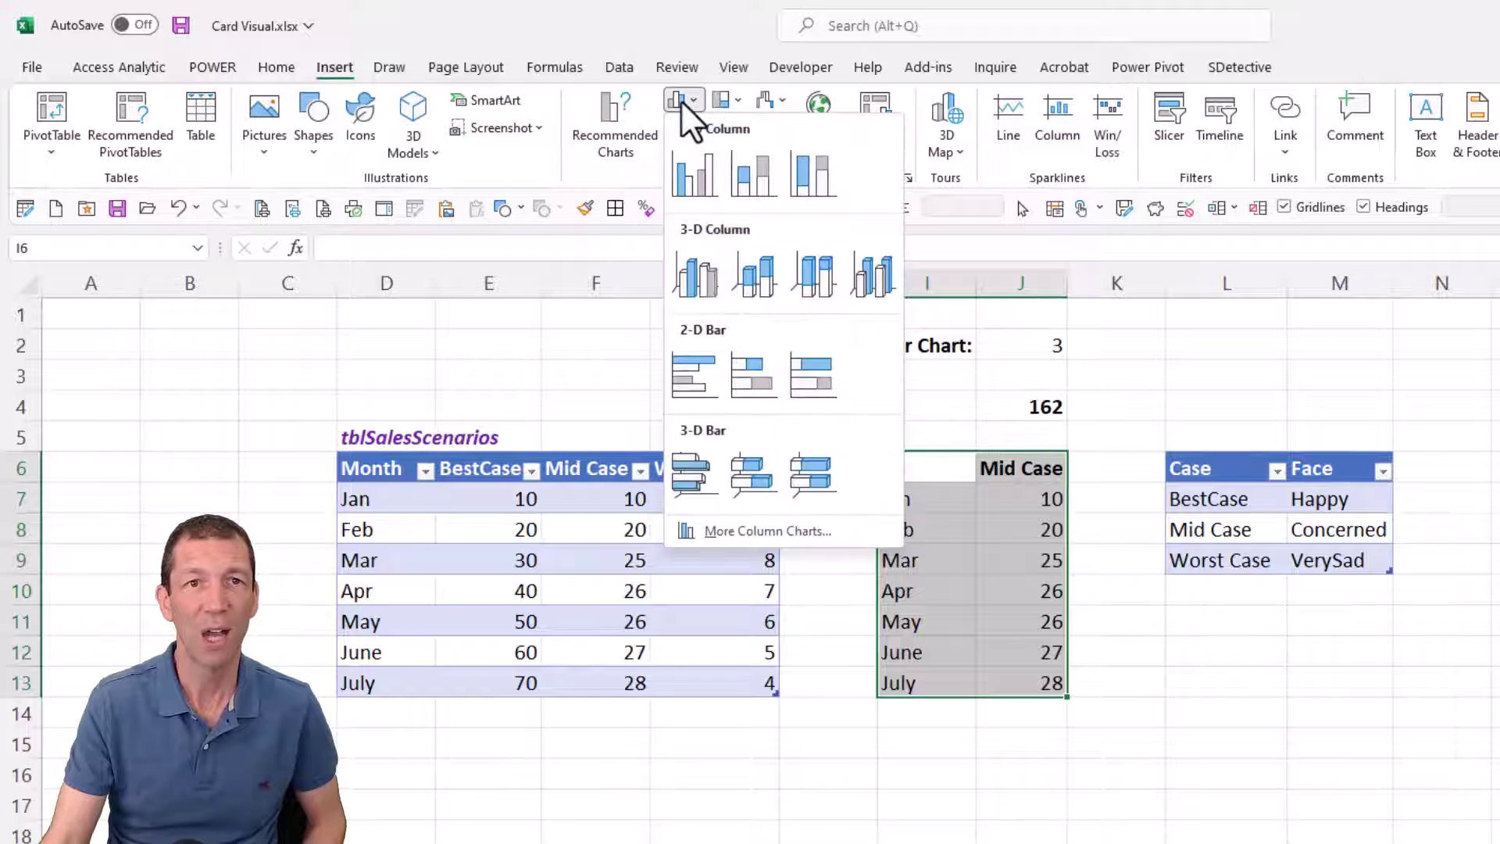
{"action": "left_click", "coordinate": [705, 166]}
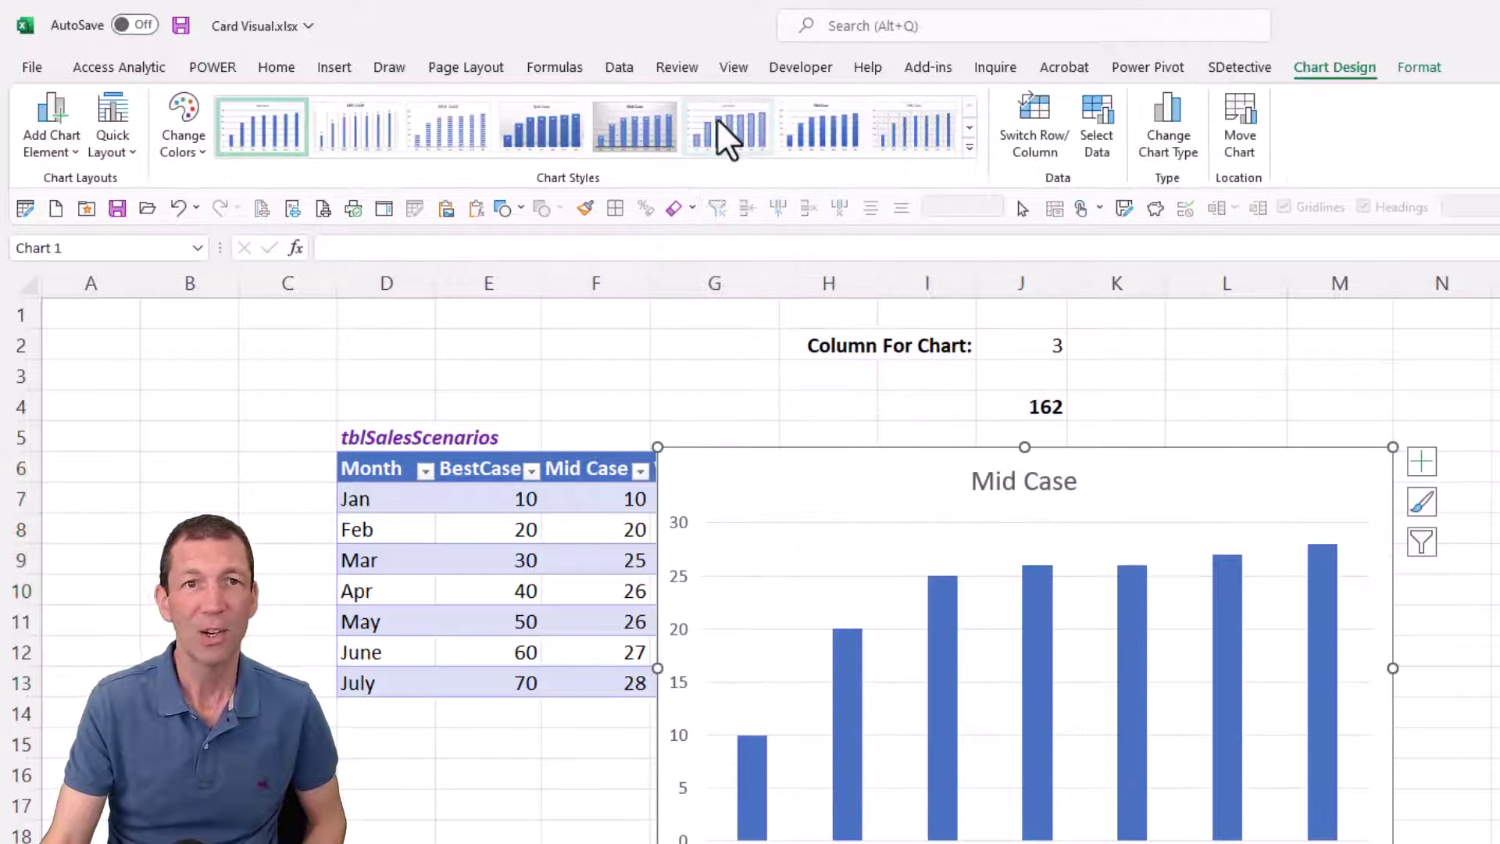
{"action": "left_click", "coordinate": [530, 139]}
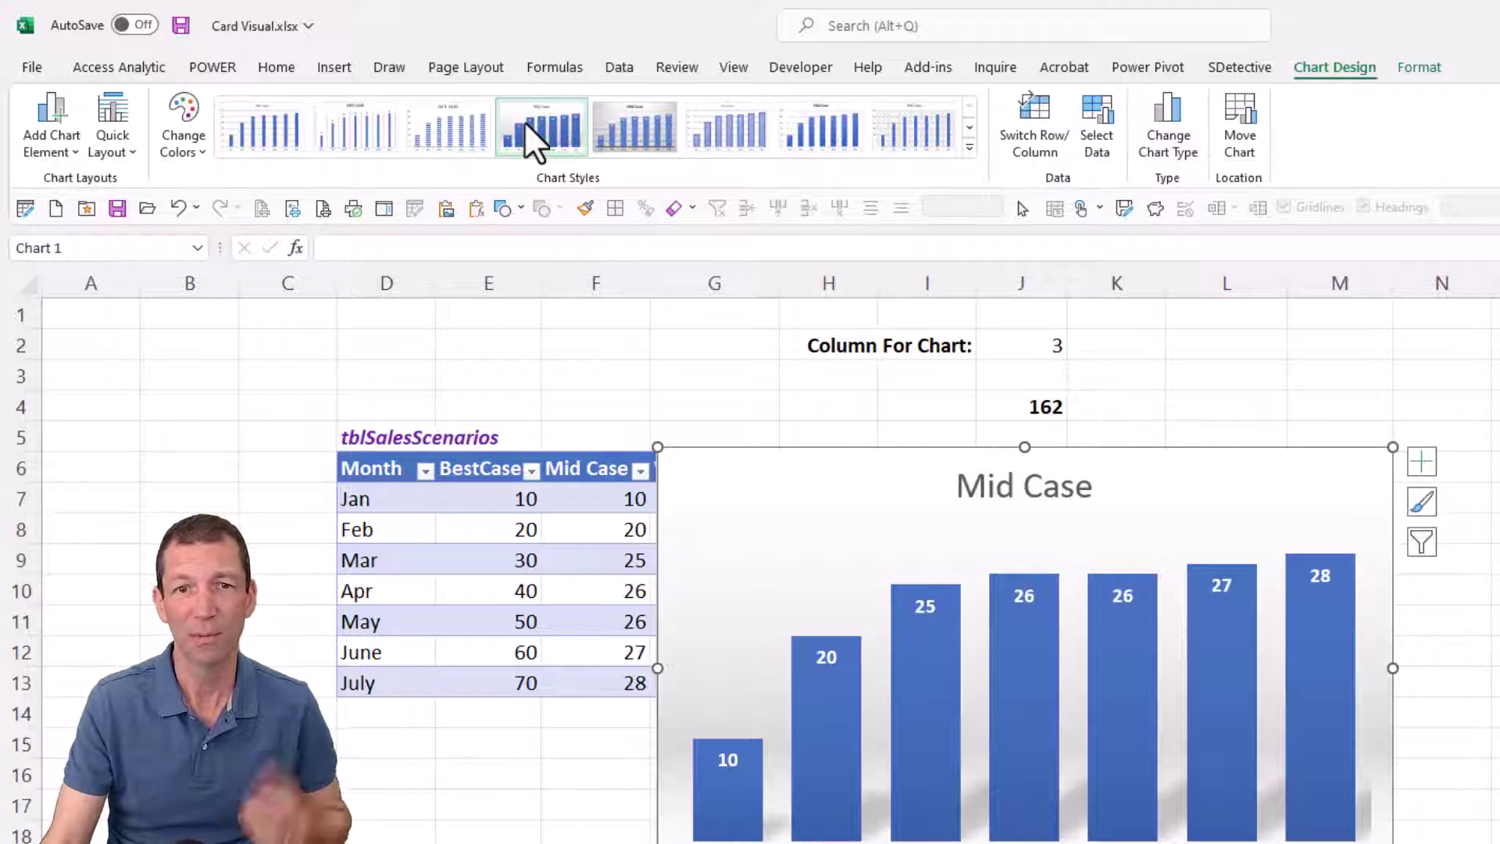
Step: Keep the chart area's fill white via the right-click formatting options
{"action": "left_click", "coordinate": [791, 576]}
{"action": "left_click", "coordinate": [806, 508]}
{"action": "right_click", "coordinate": [805, 508]}
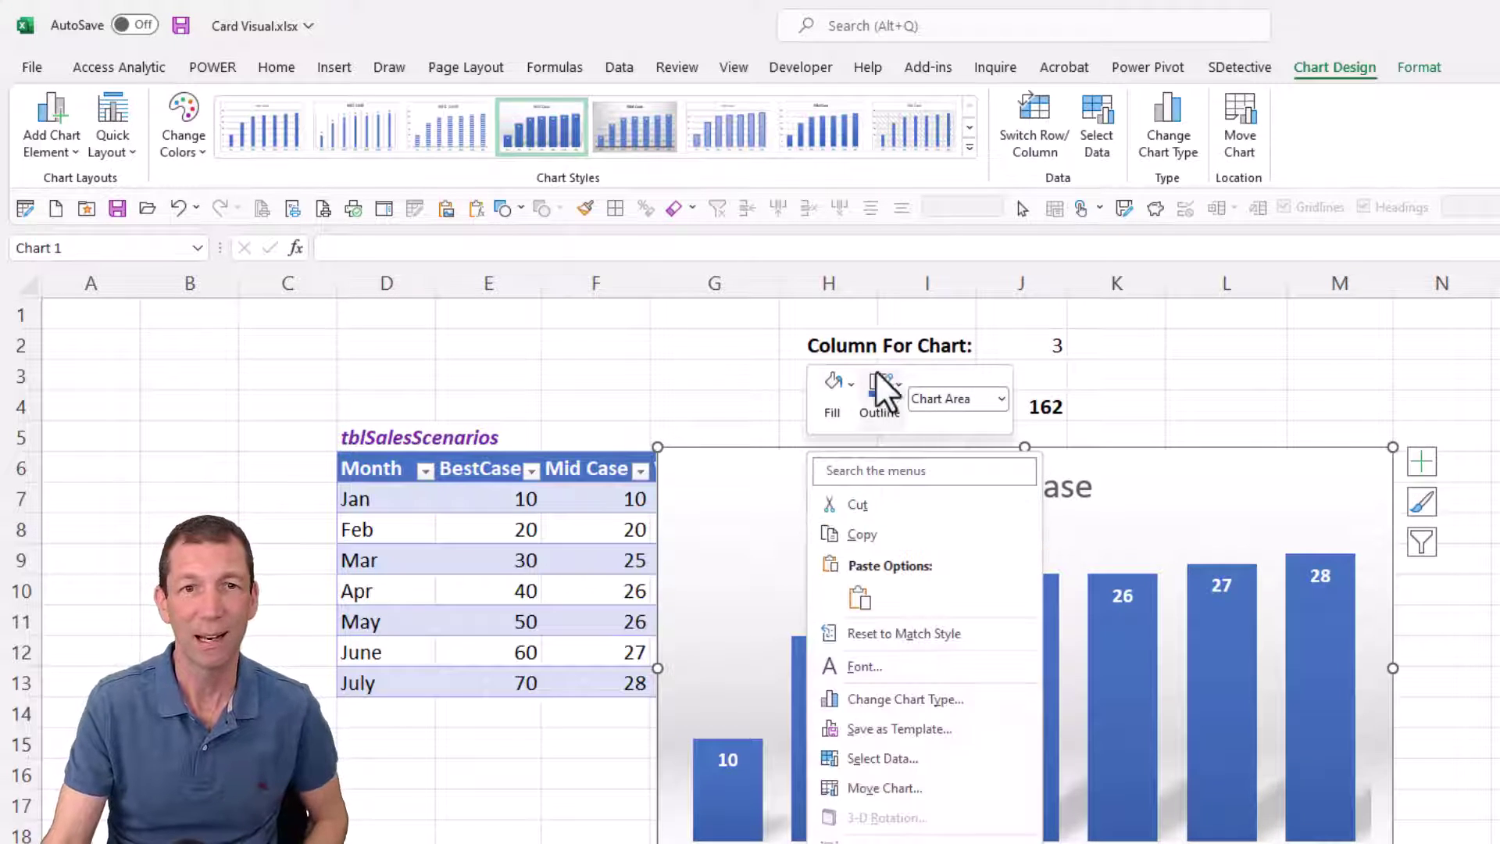
{"action": "left_click", "coordinate": [849, 391]}
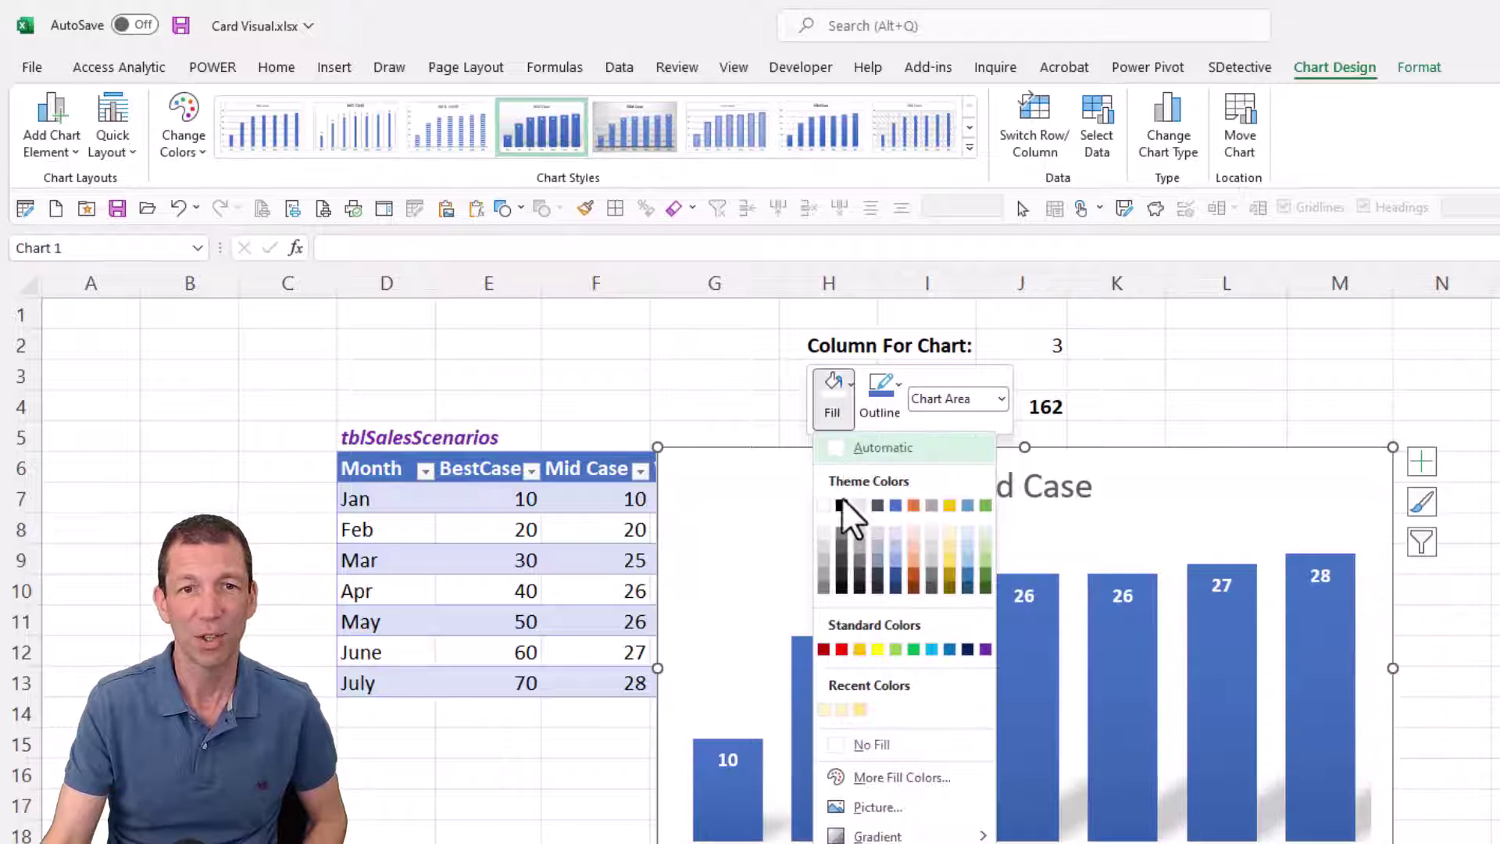
{"action": "left_click", "coordinate": [835, 457]}
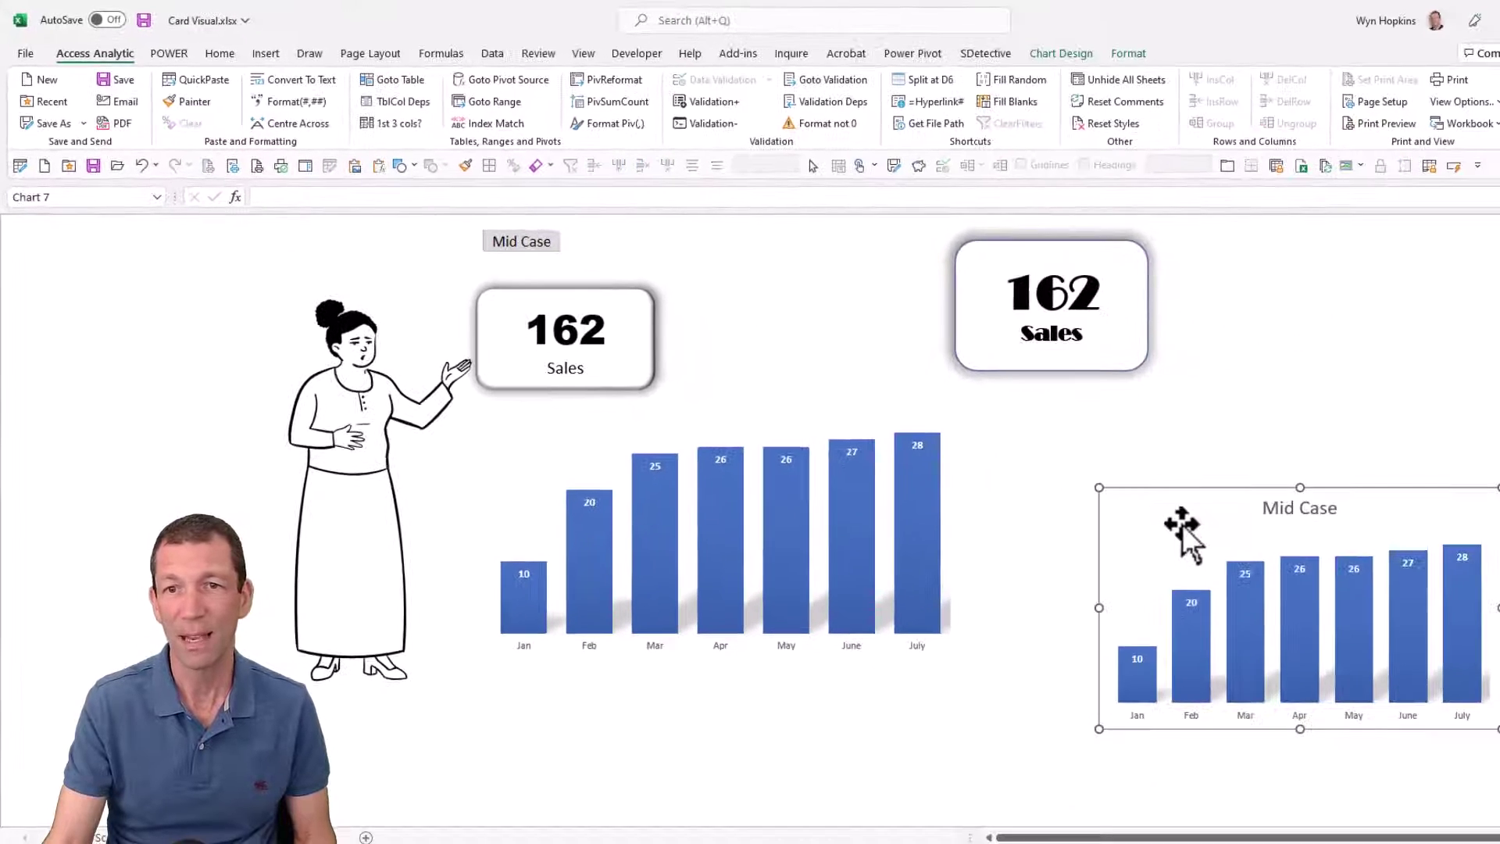
Step: Place the new chart beside the original and delete its Mid Case title
{"action": "left_click_drag", "start_coordinate": [1183, 524], "coordinate": [1158, 448]}
{"action": "left_click", "coordinate": [1284, 439]}
{"action": "key", "text": "Delete"}
{"action": "left_click", "coordinate": [1317, 307]}
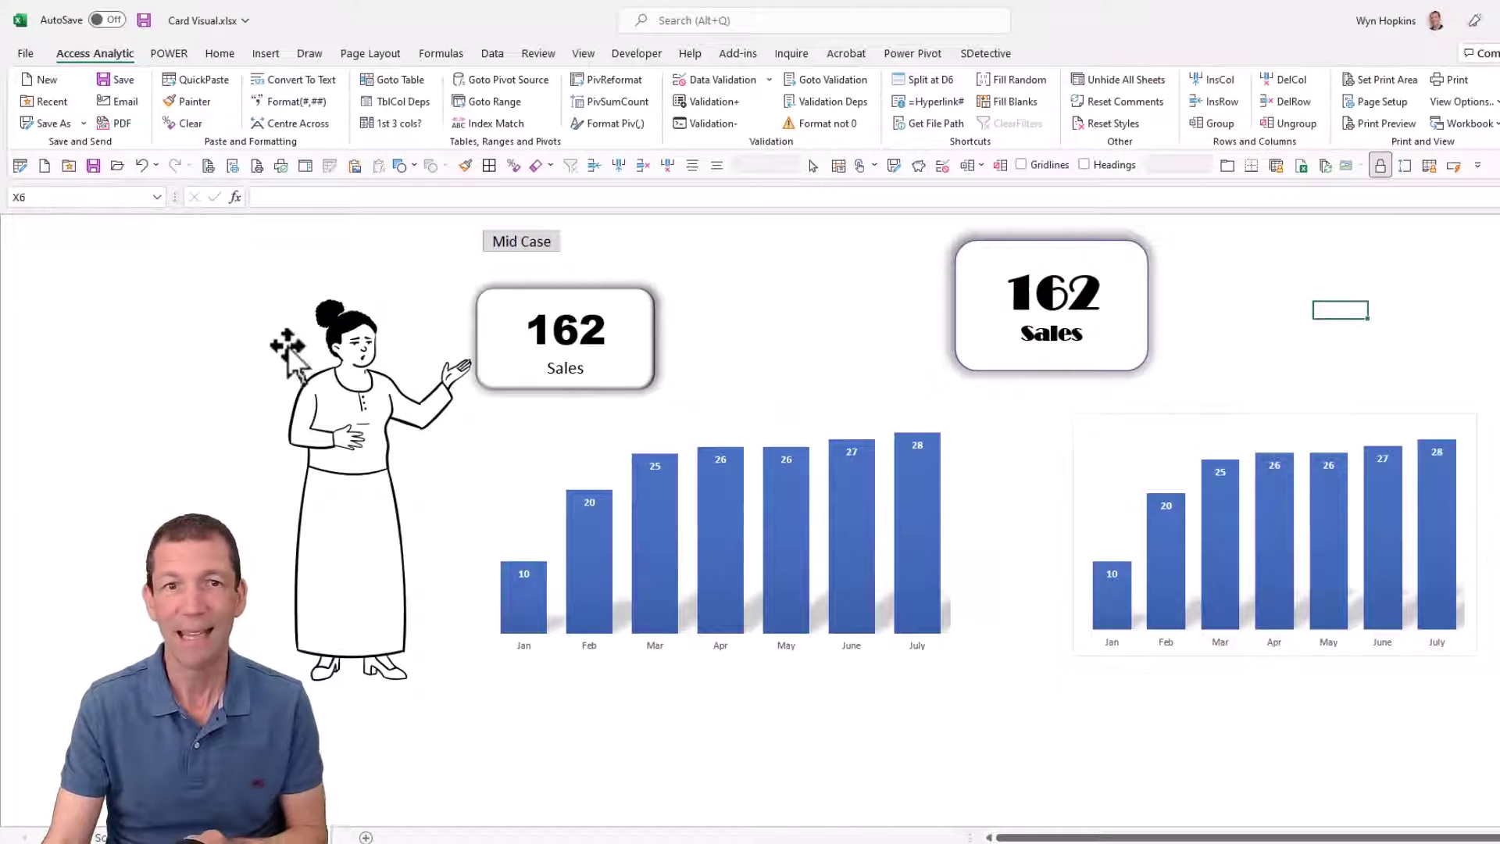
Step: Cycle the scenario through Worst Case, BestCase and Mid Case to test the chart
{"action": "left_click", "coordinate": [552, 240]}
{"action": "left_click", "coordinate": [569, 244]}
{"action": "left_click", "coordinate": [536, 275]}
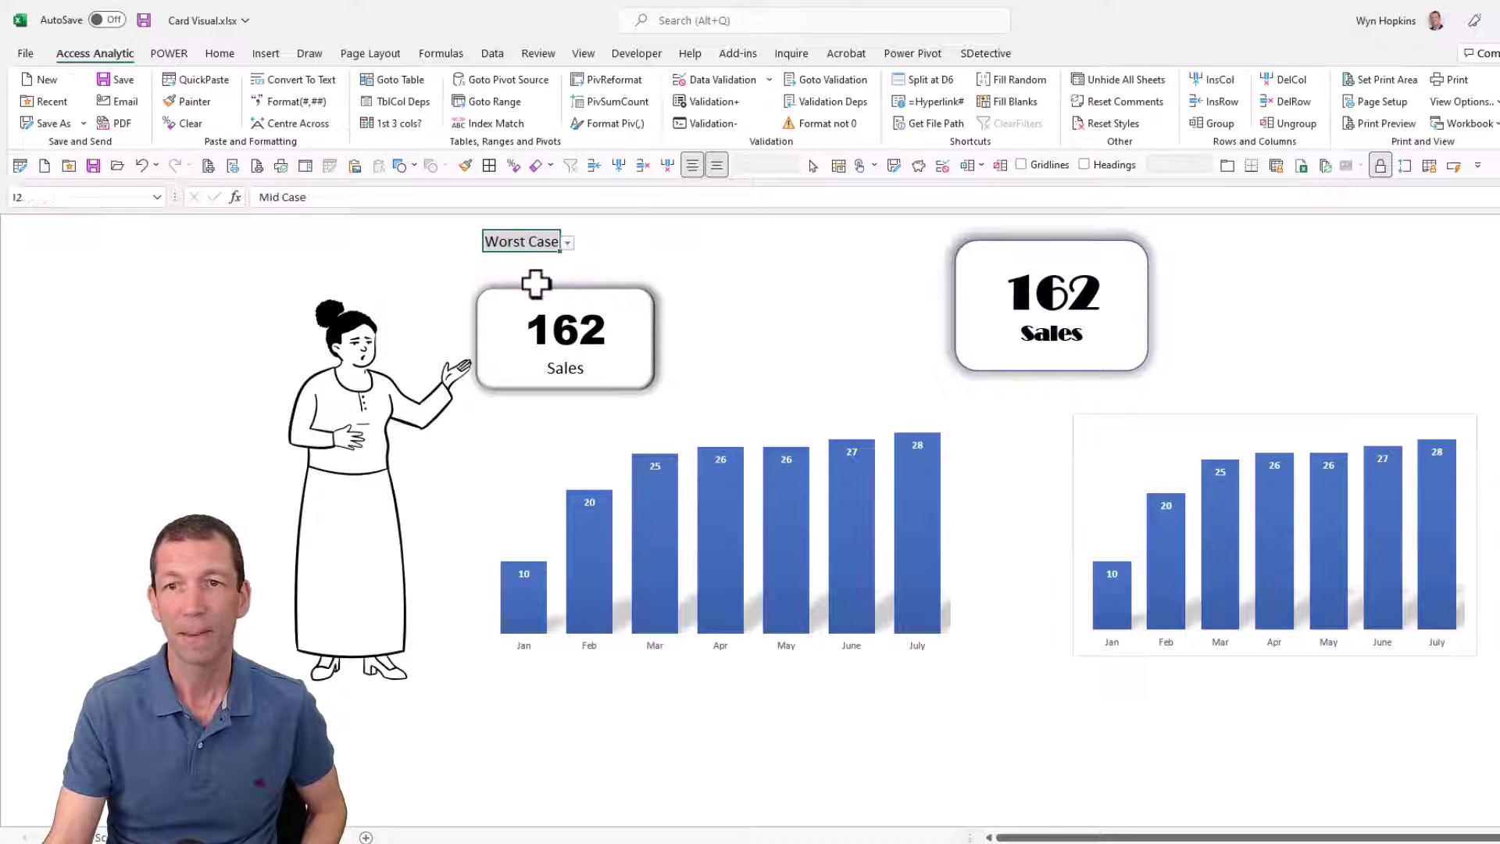
{"action": "left_click", "coordinate": [569, 243]}
{"action": "left_click", "coordinate": [536, 257]}
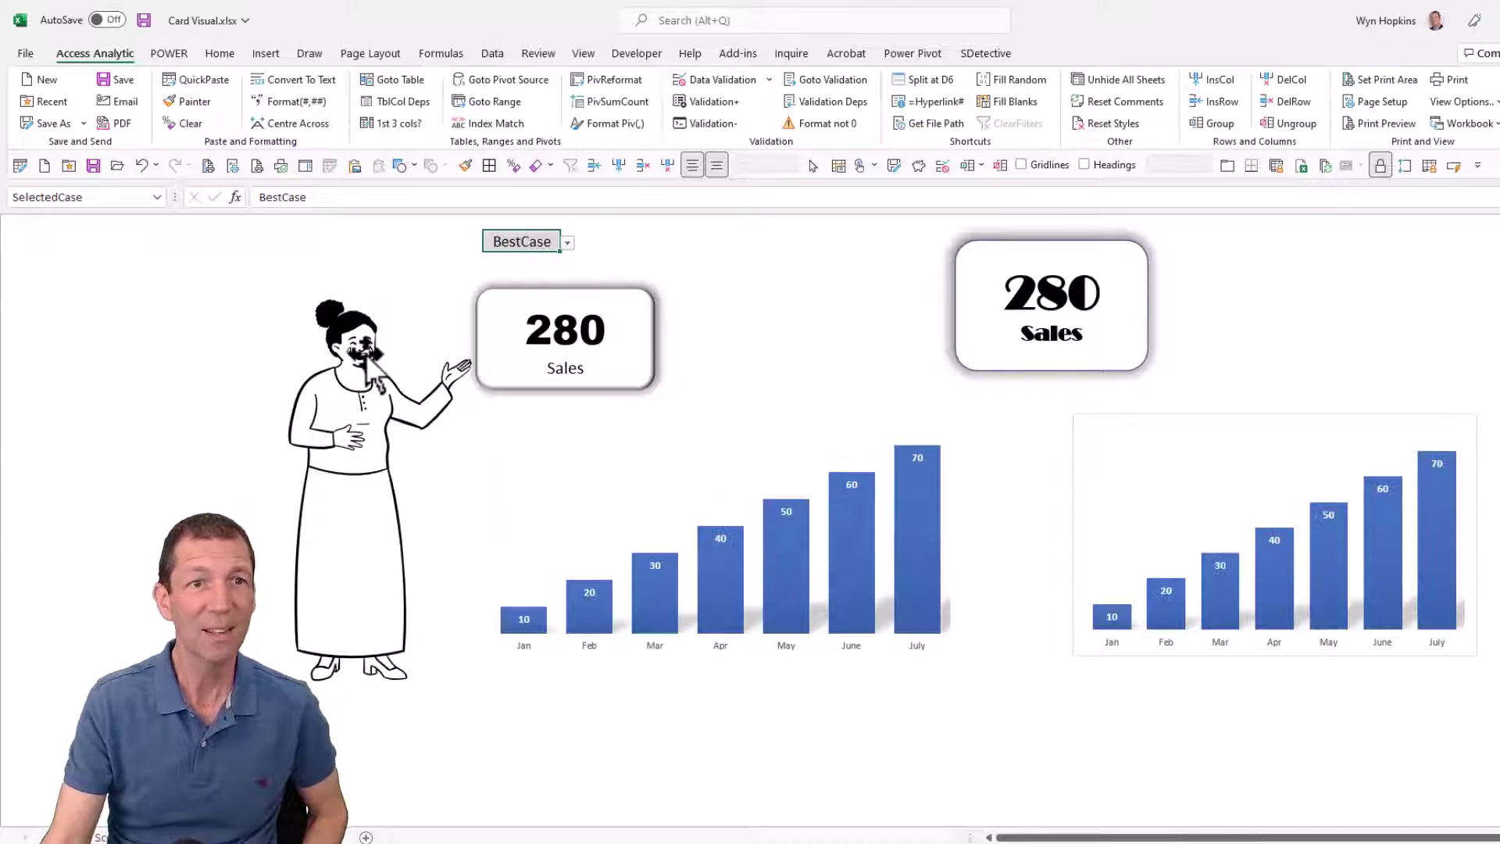
{"action": "left_click", "coordinate": [568, 243]}
{"action": "left_click", "coordinate": [535, 266]}
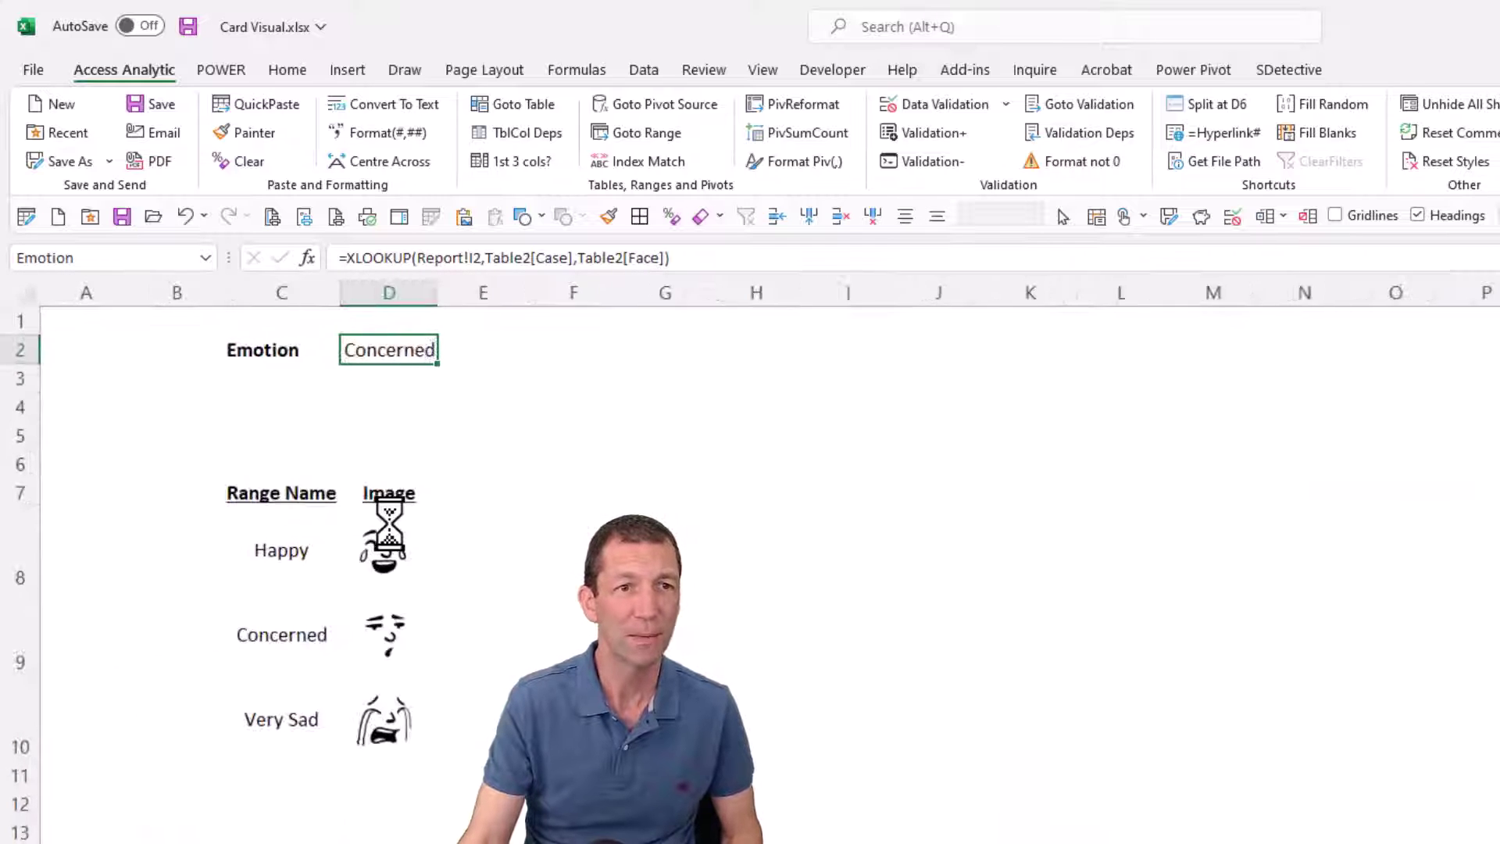
Step: Check the Happy, Concerned and VerySad cell names and D2's XLOOKUP, then return to the data sheet
{"action": "scroll", "coordinate": [395, 547], "scroll_direction": "up", "scroll_amount": 1}
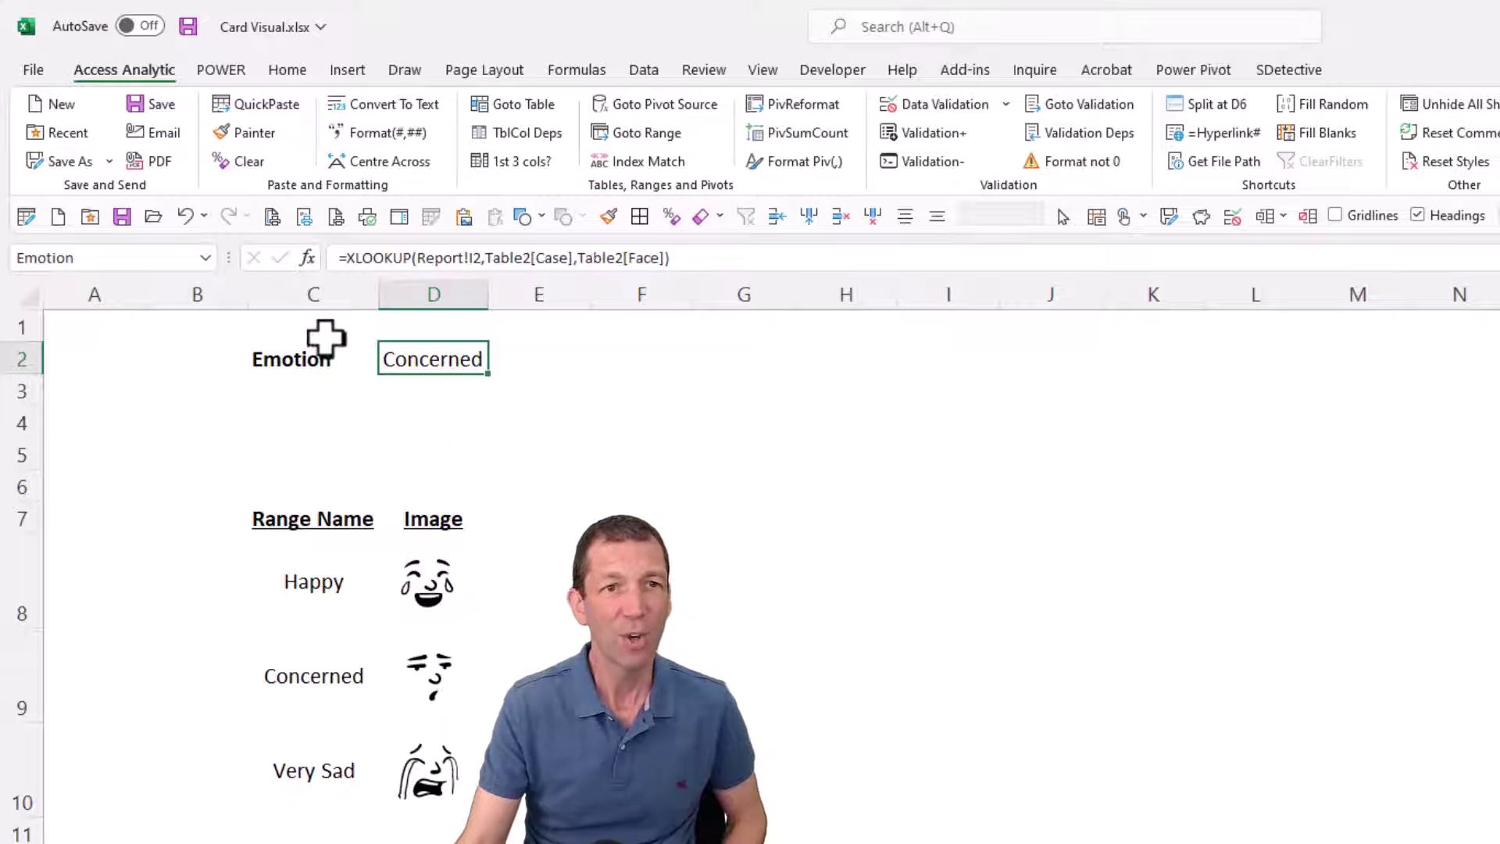
{"action": "left_click", "coordinate": [465, 543]}
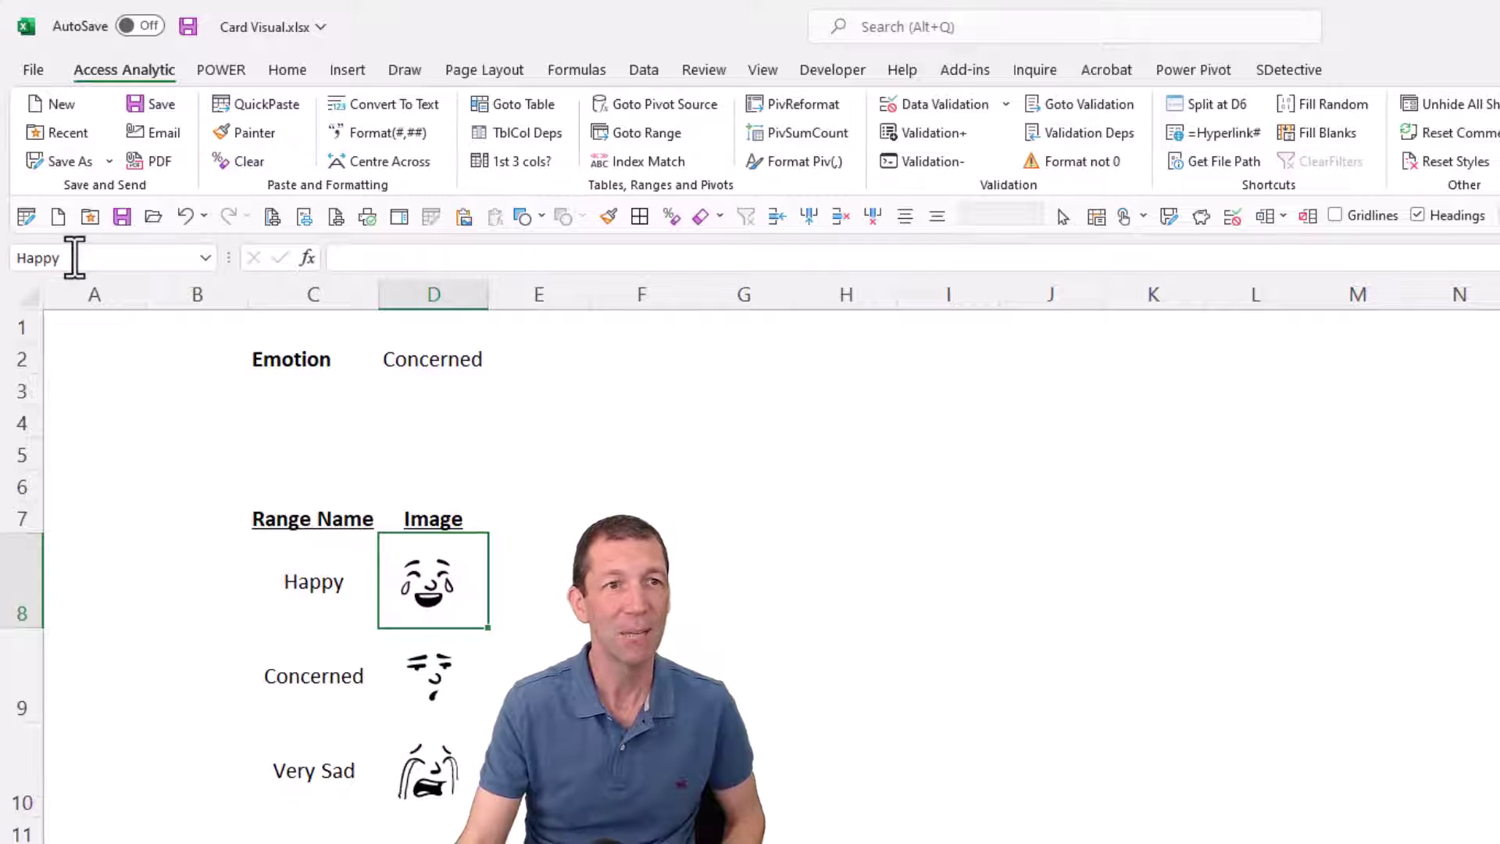
{"action": "left_click", "coordinate": [74, 258]}
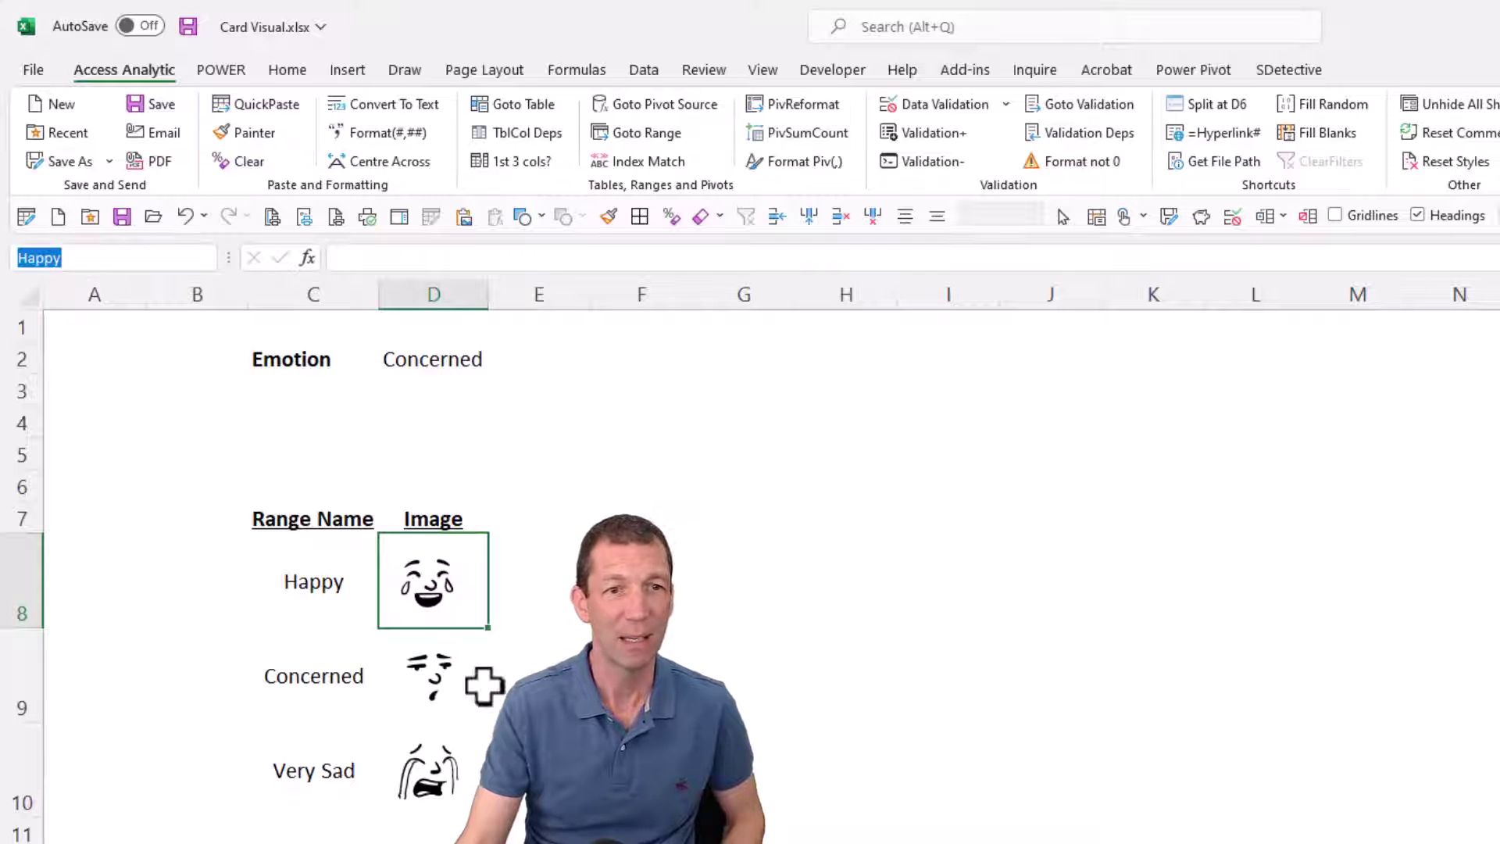
{"action": "left_click", "coordinate": [474, 686]}
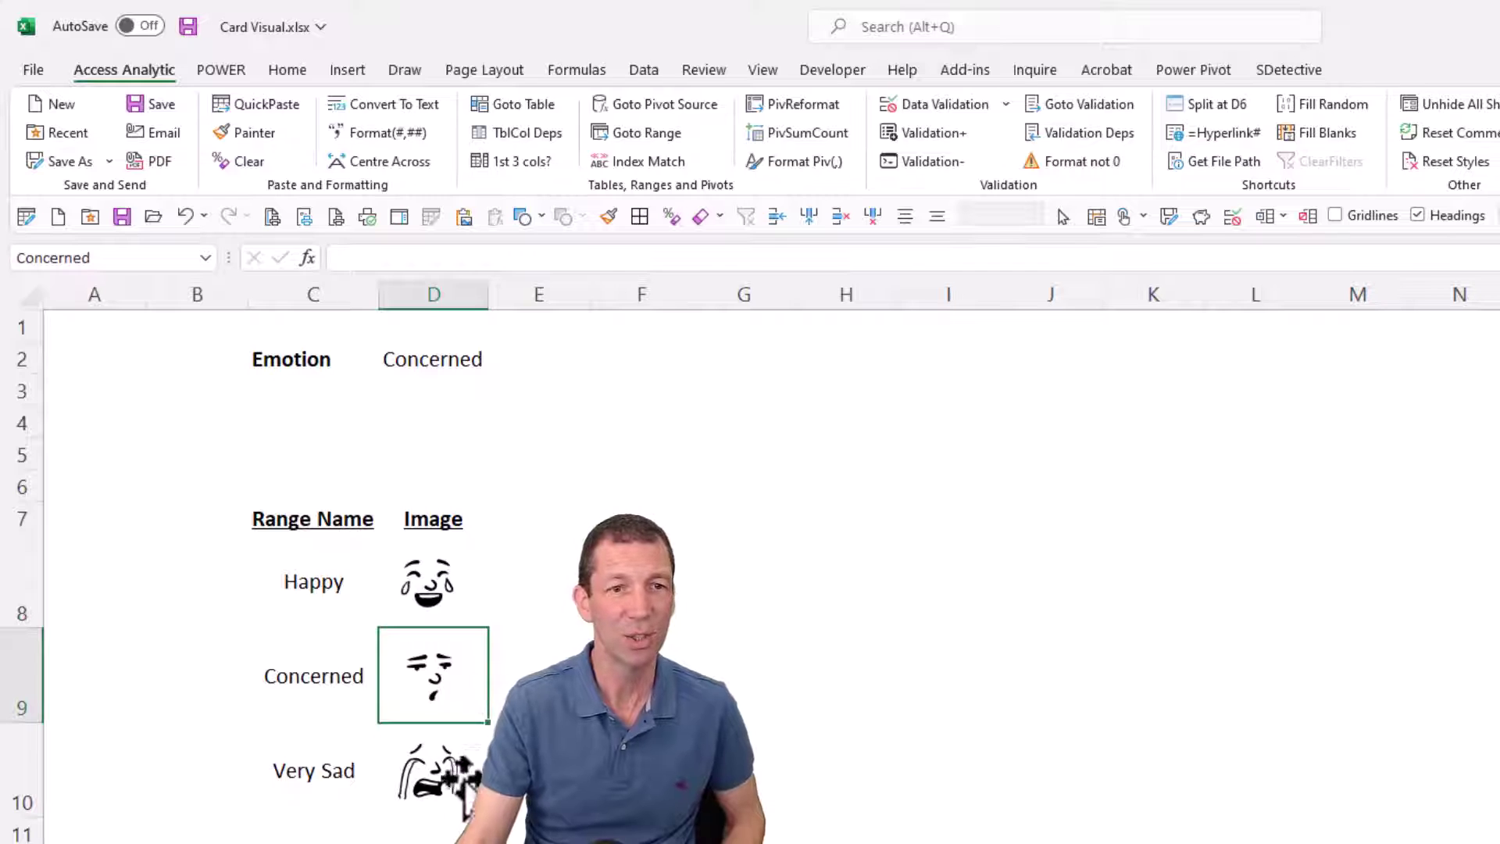
{"action": "left_click", "coordinate": [467, 769]}
{"action": "left_click", "coordinate": [471, 768]}
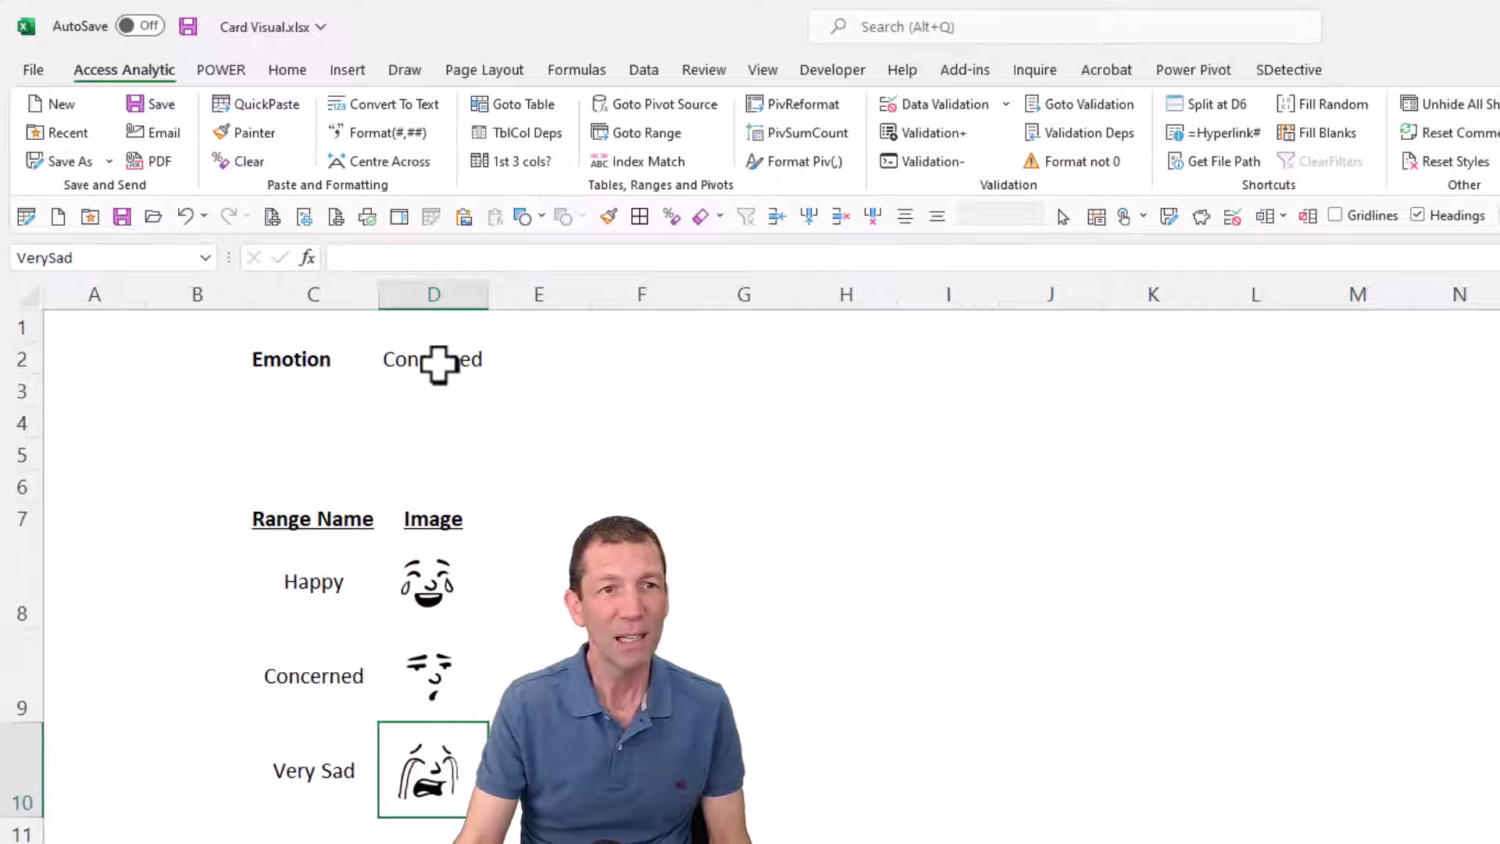
{"action": "left_click", "coordinate": [438, 363]}
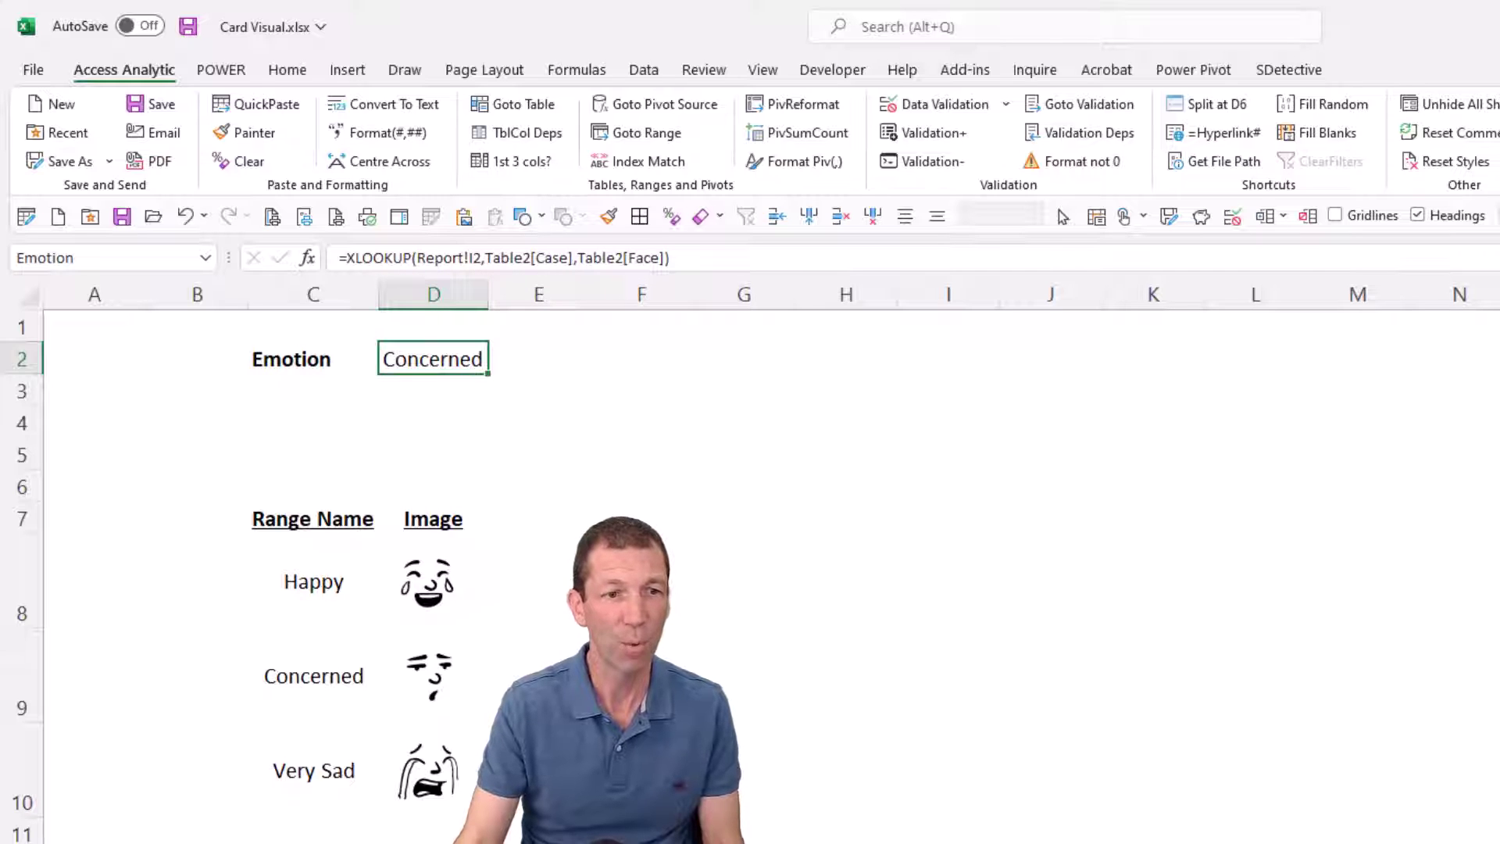
{"action": "key", "text": "ctrl+Page_Up"}
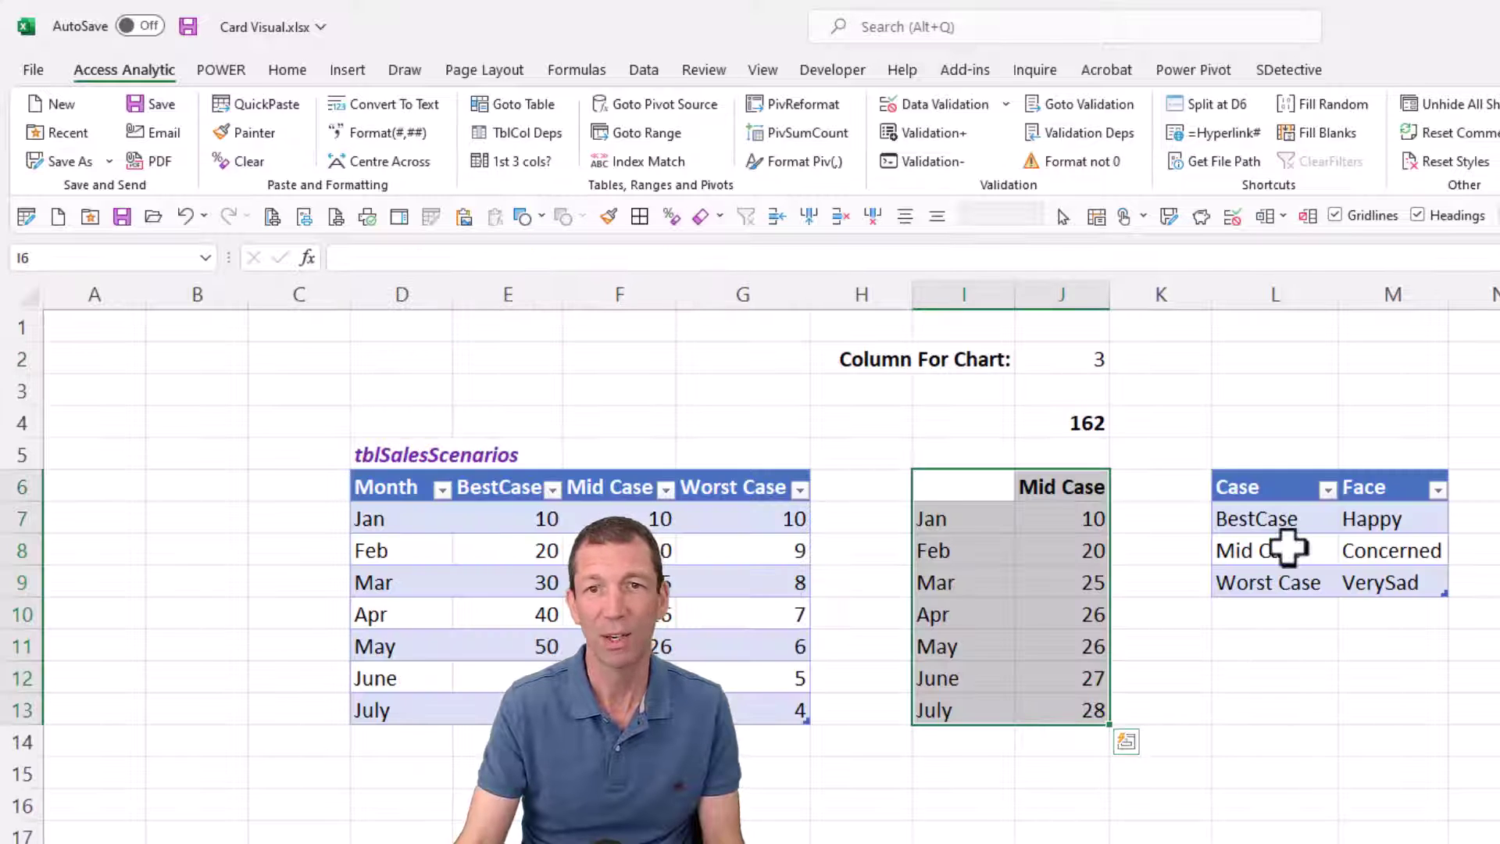
Step: Review Table2's Case-to-Face pairs (BestCase→Happy, Mid Case→Concerned), then return to the Emotions sheet
{"action": "left_click_drag", "start_coordinate": [1250, 488], "coordinate": [1266, 582]}
{"action": "left_click", "coordinate": [1272, 520]}
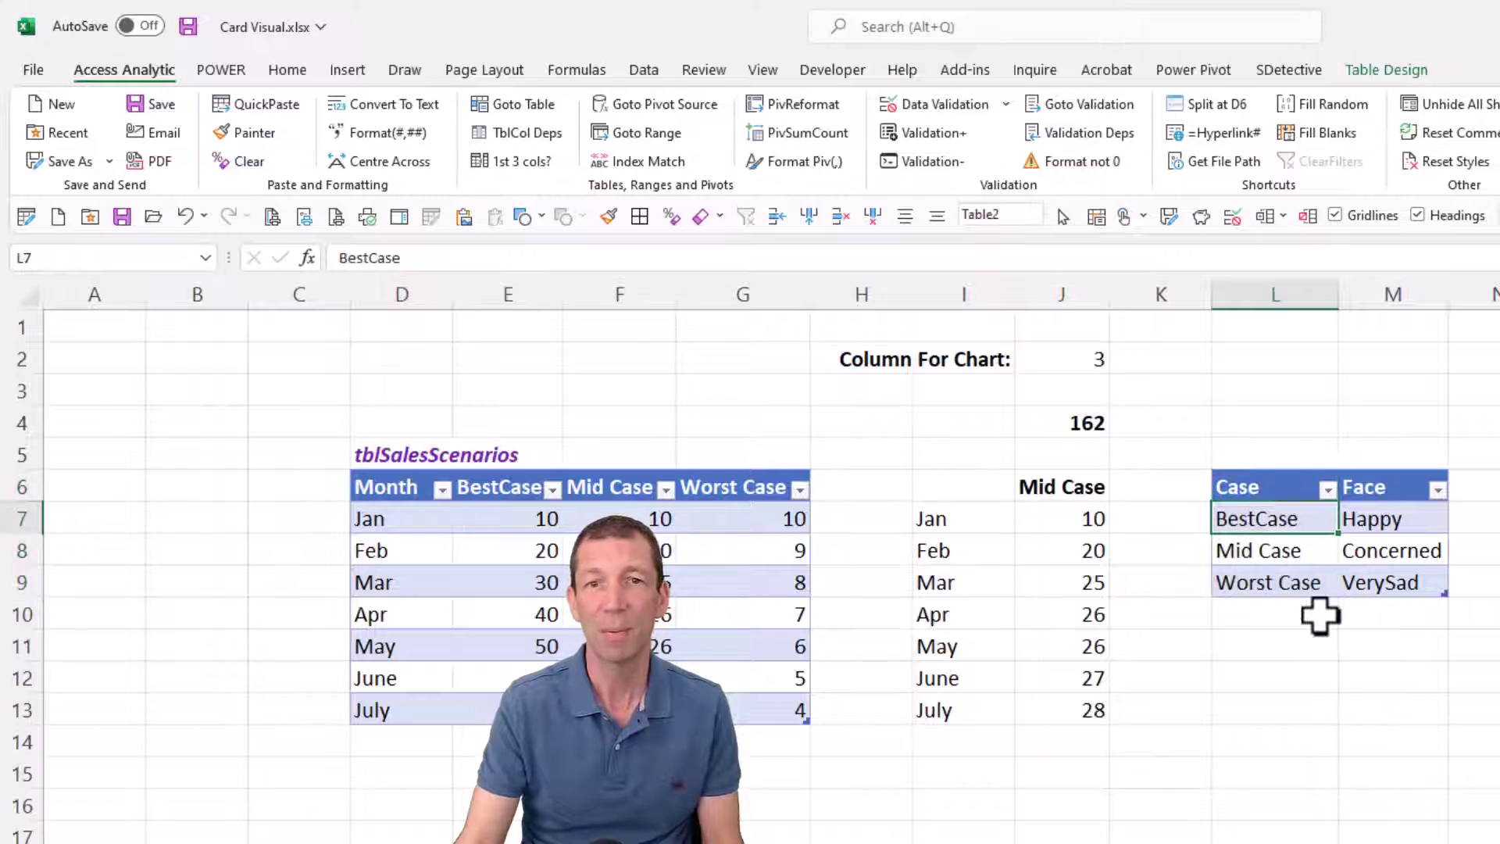
{"action": "left_click", "coordinate": [1377, 526]}
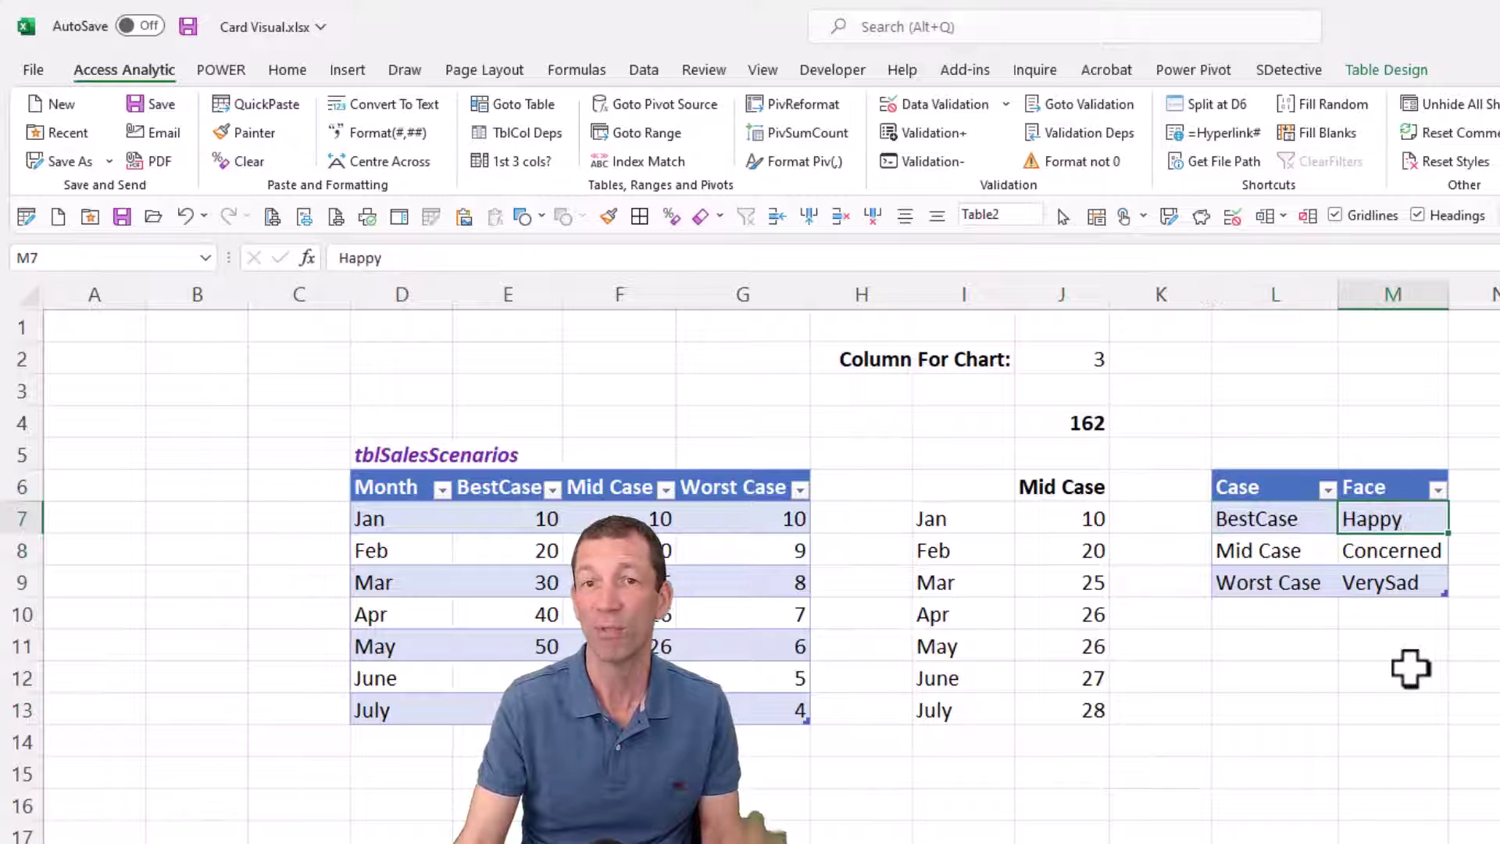
{"action": "left_click", "coordinate": [1286, 553]}
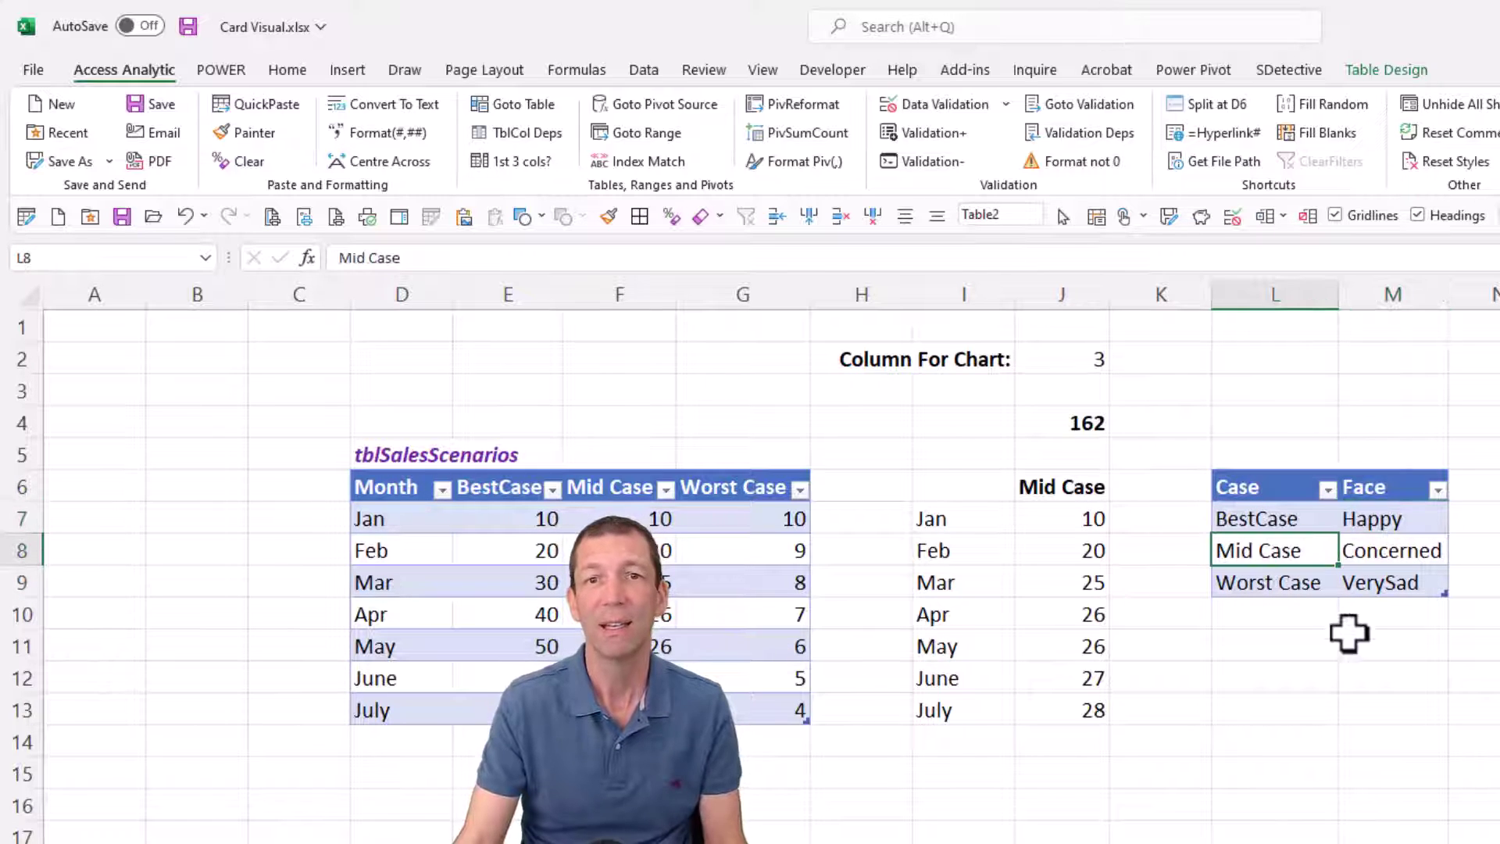
{"action": "left_click", "coordinate": [1372, 554]}
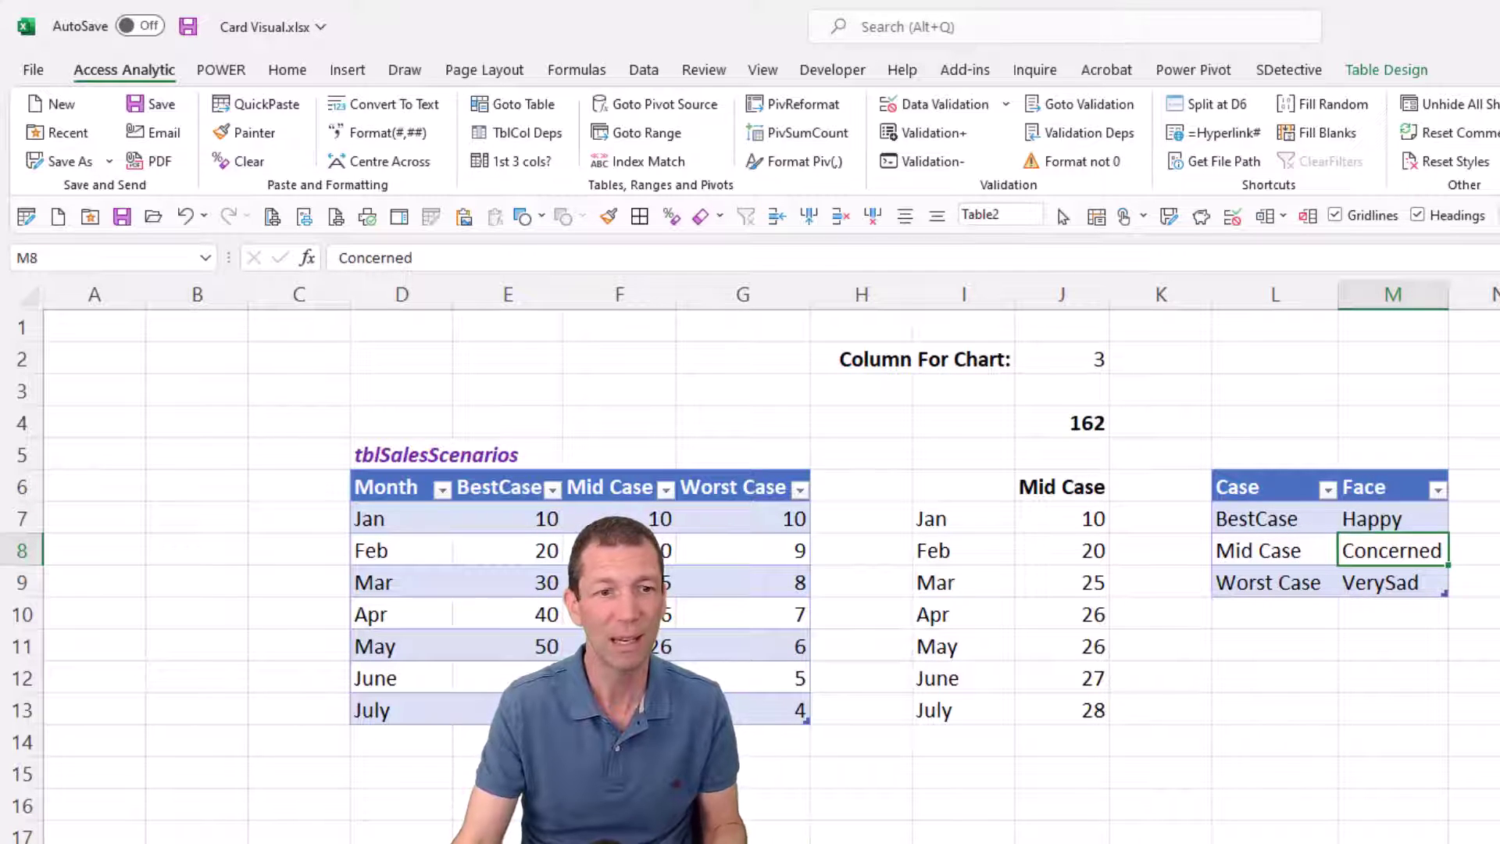
{"action": "key", "text": "ctrl+Page_Down"}
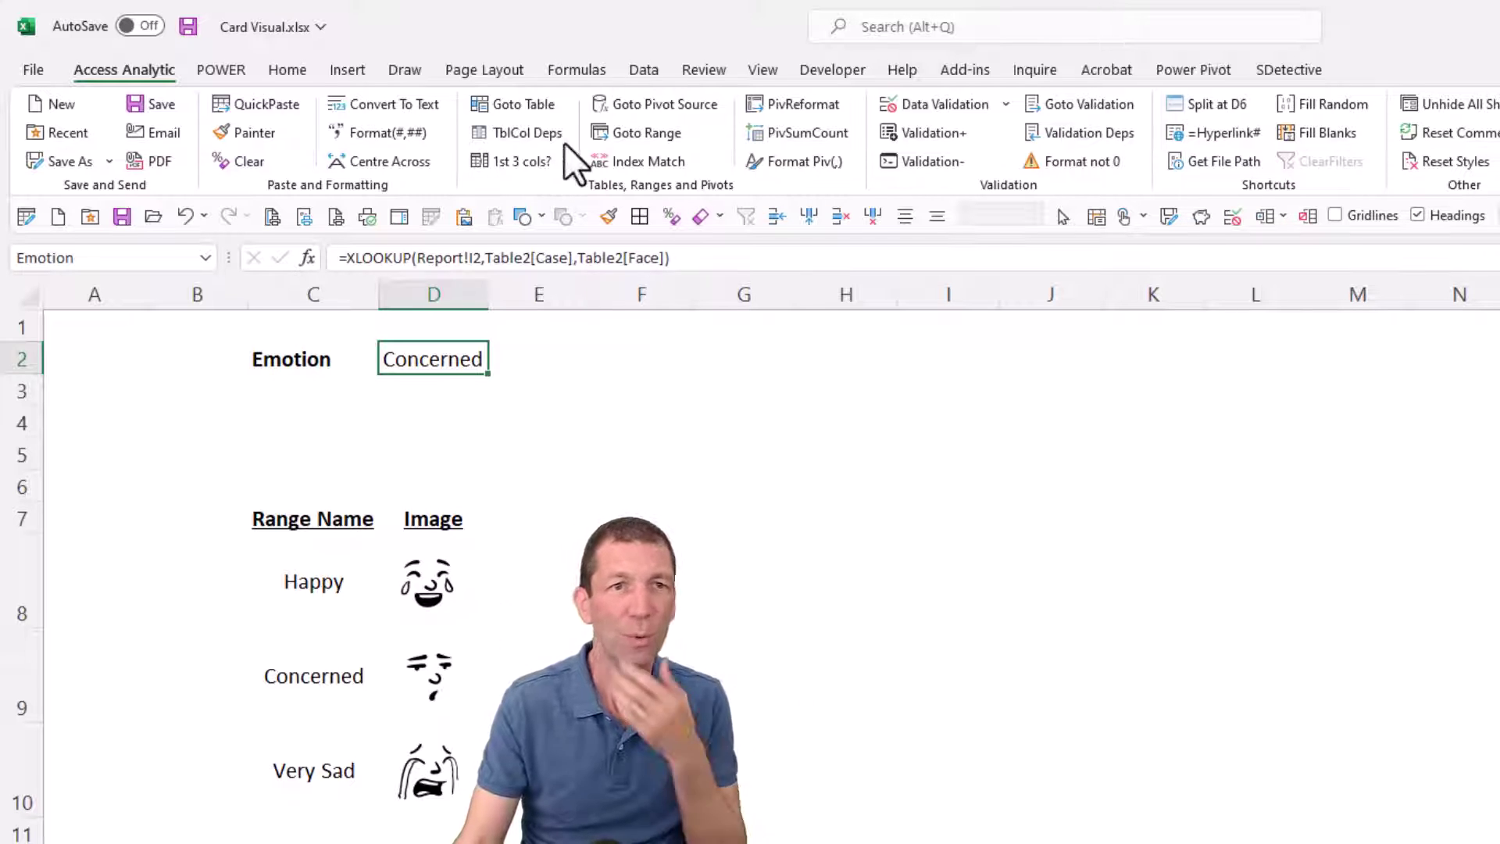
{"action": "left_click", "coordinate": [580, 69]}
{"action": "left_click", "coordinate": [687, 133]}
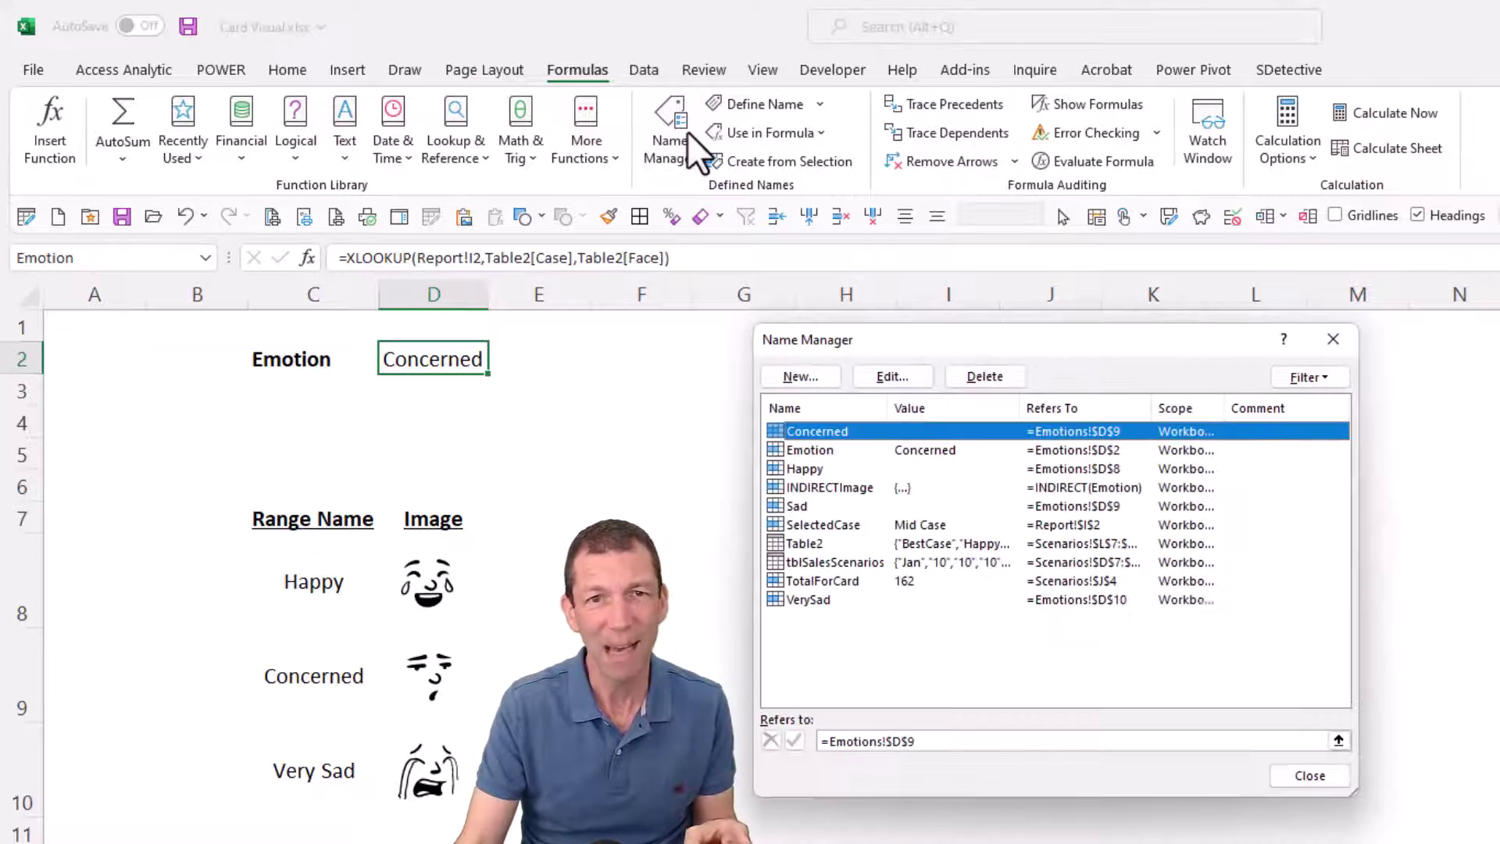
{"action": "left_click", "coordinate": [843, 487]}
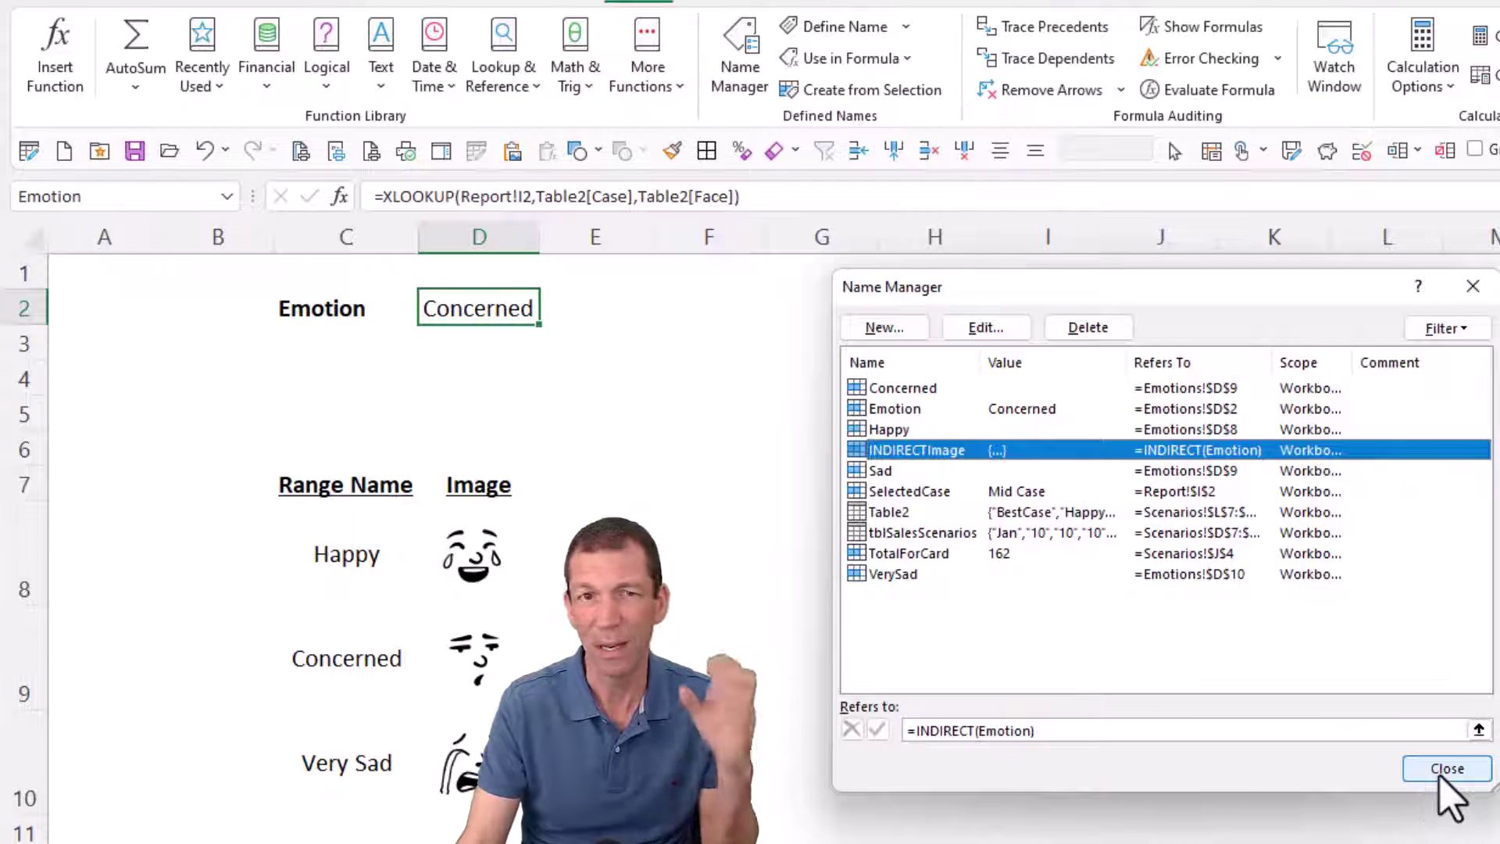
{"action": "left_click", "coordinate": [1446, 772]}
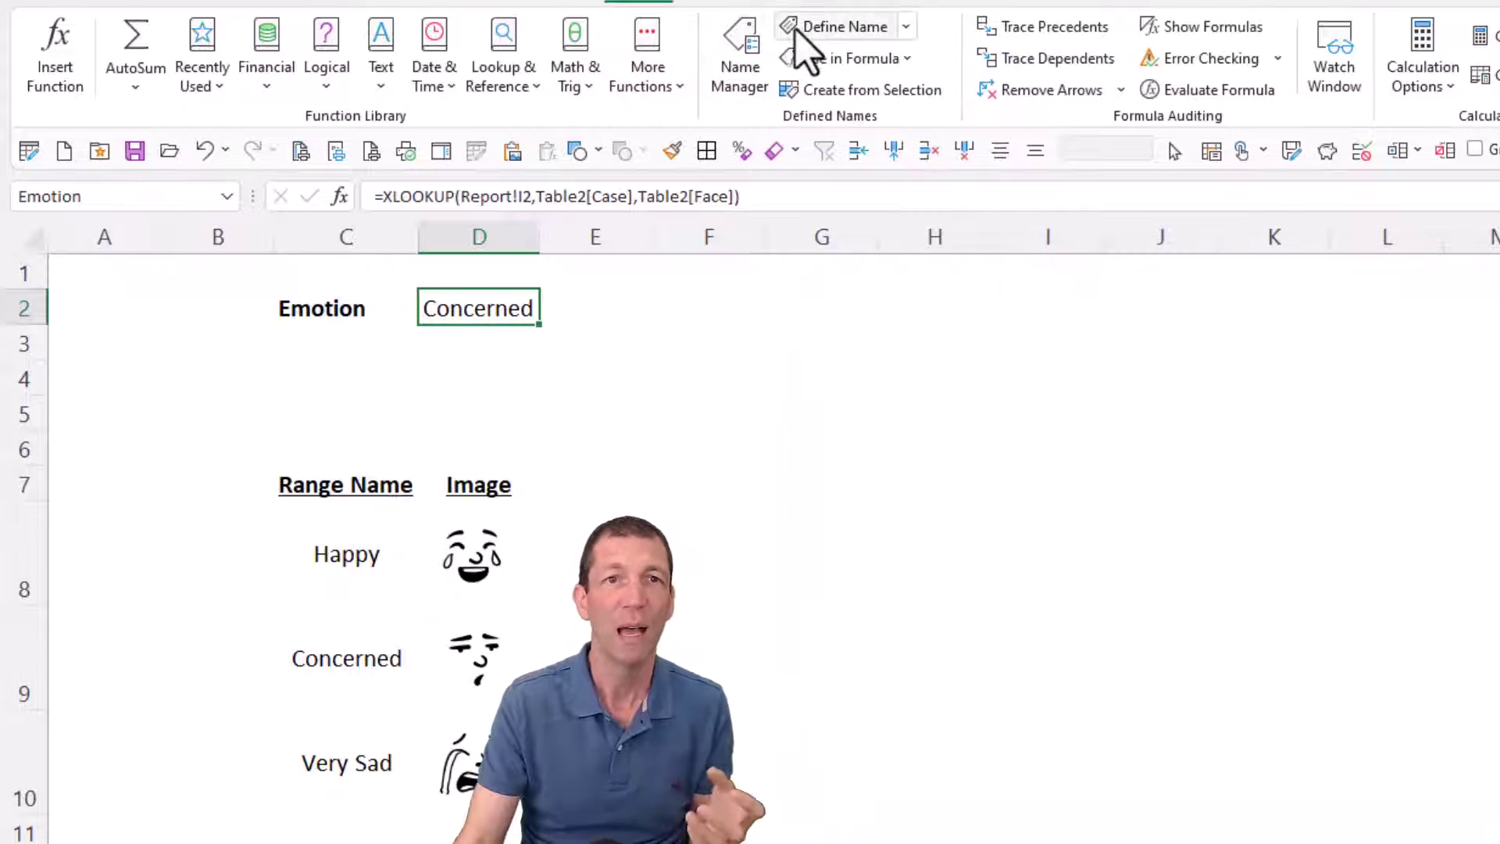
{"action": "left_click", "coordinate": [859, 28]}
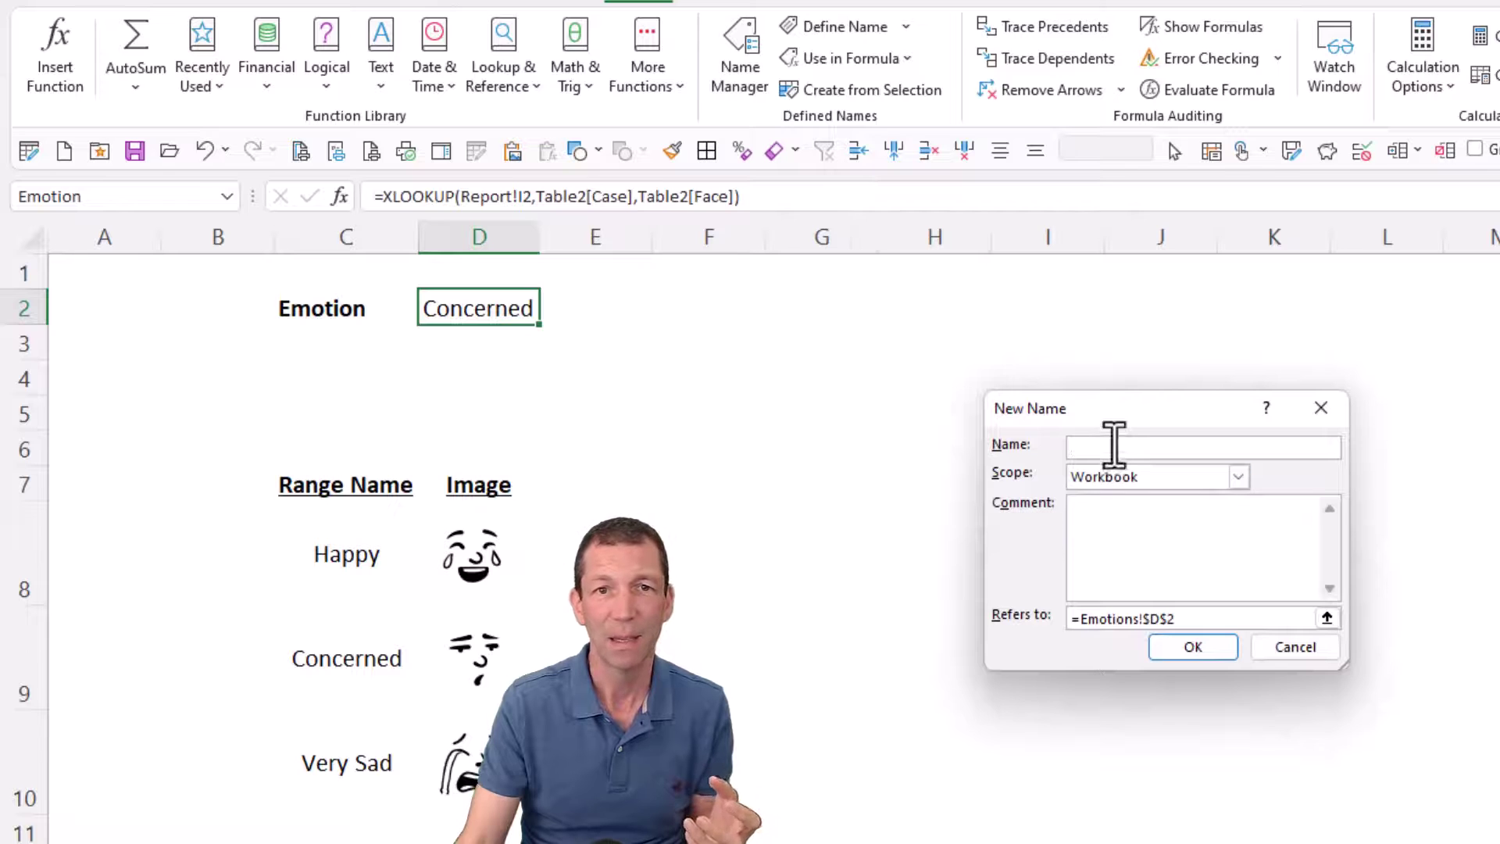
{"action": "left_click_drag", "start_coordinate": [1222, 620], "coordinate": [1045, 608]}
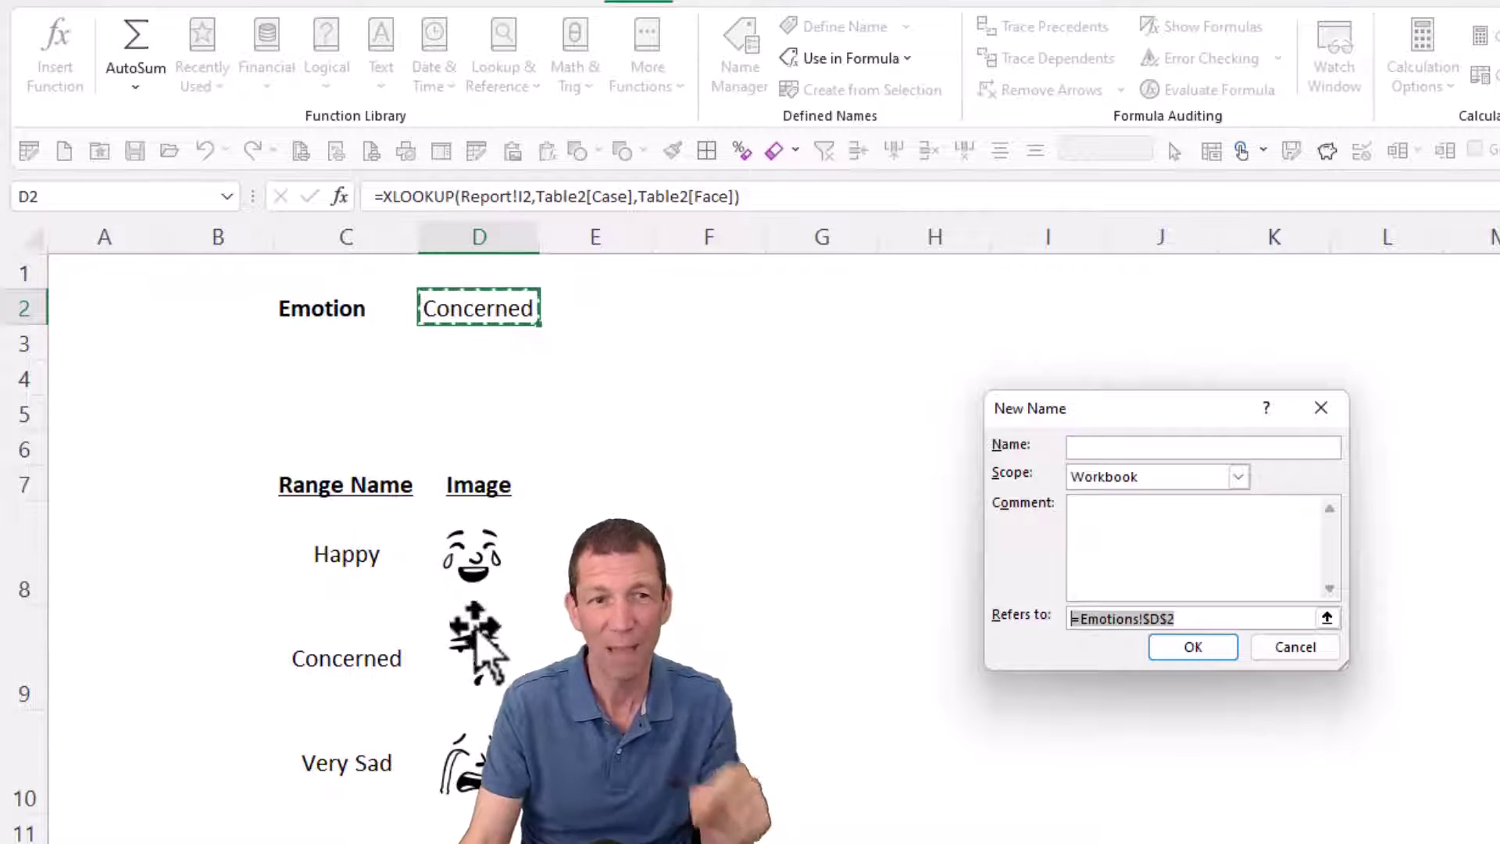
{"action": "left_click", "coordinate": [1297, 648]}
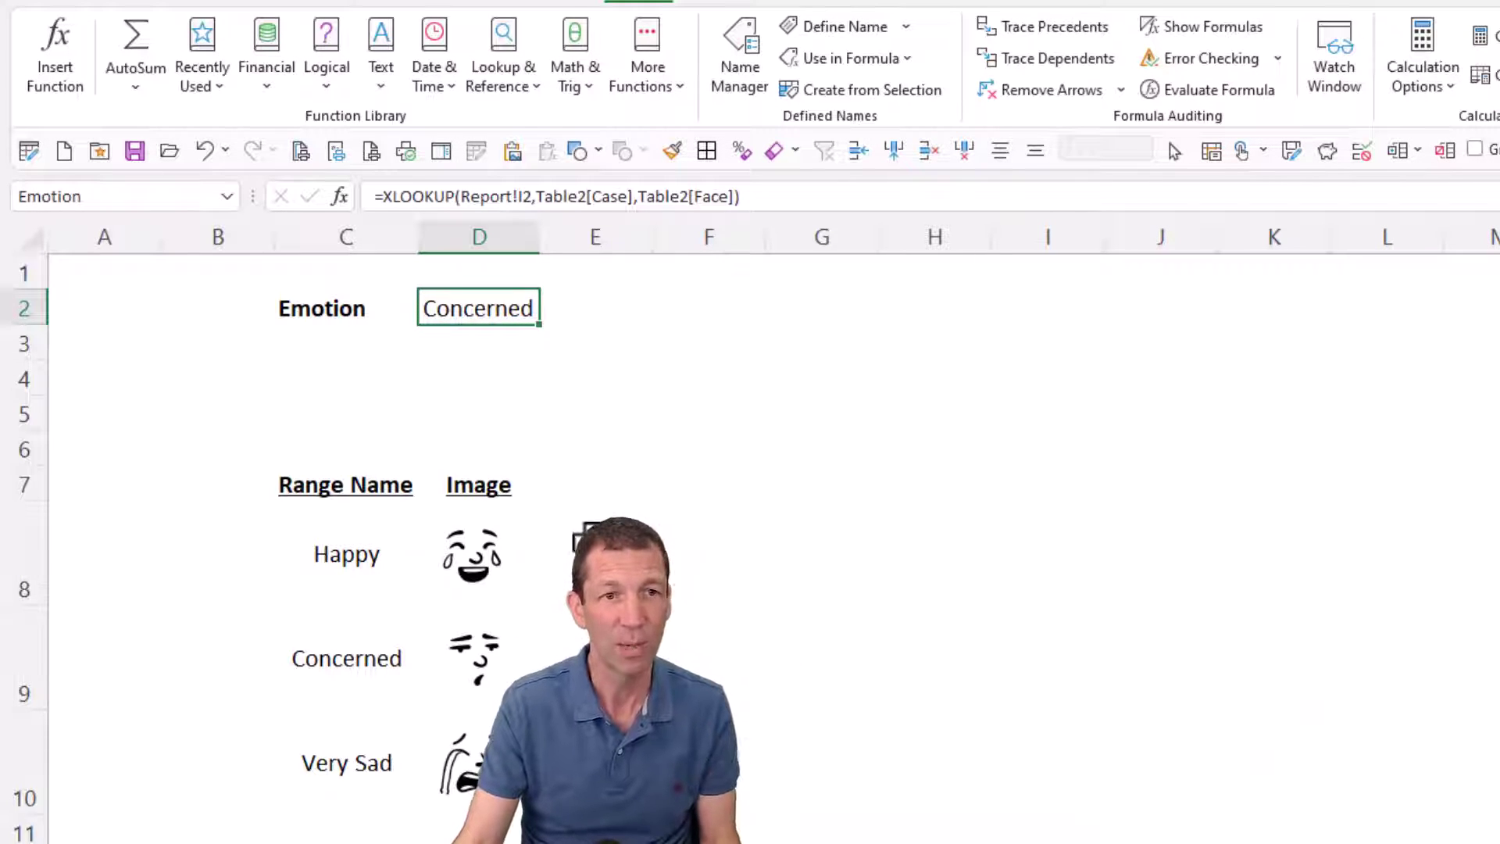
Step: Copy the Happy face cell Emotions!D8 and paste it as a linked picture at dashboard C6
{"action": "left_click", "coordinate": [545, 553]}
{"action": "key", "text": "Left"}
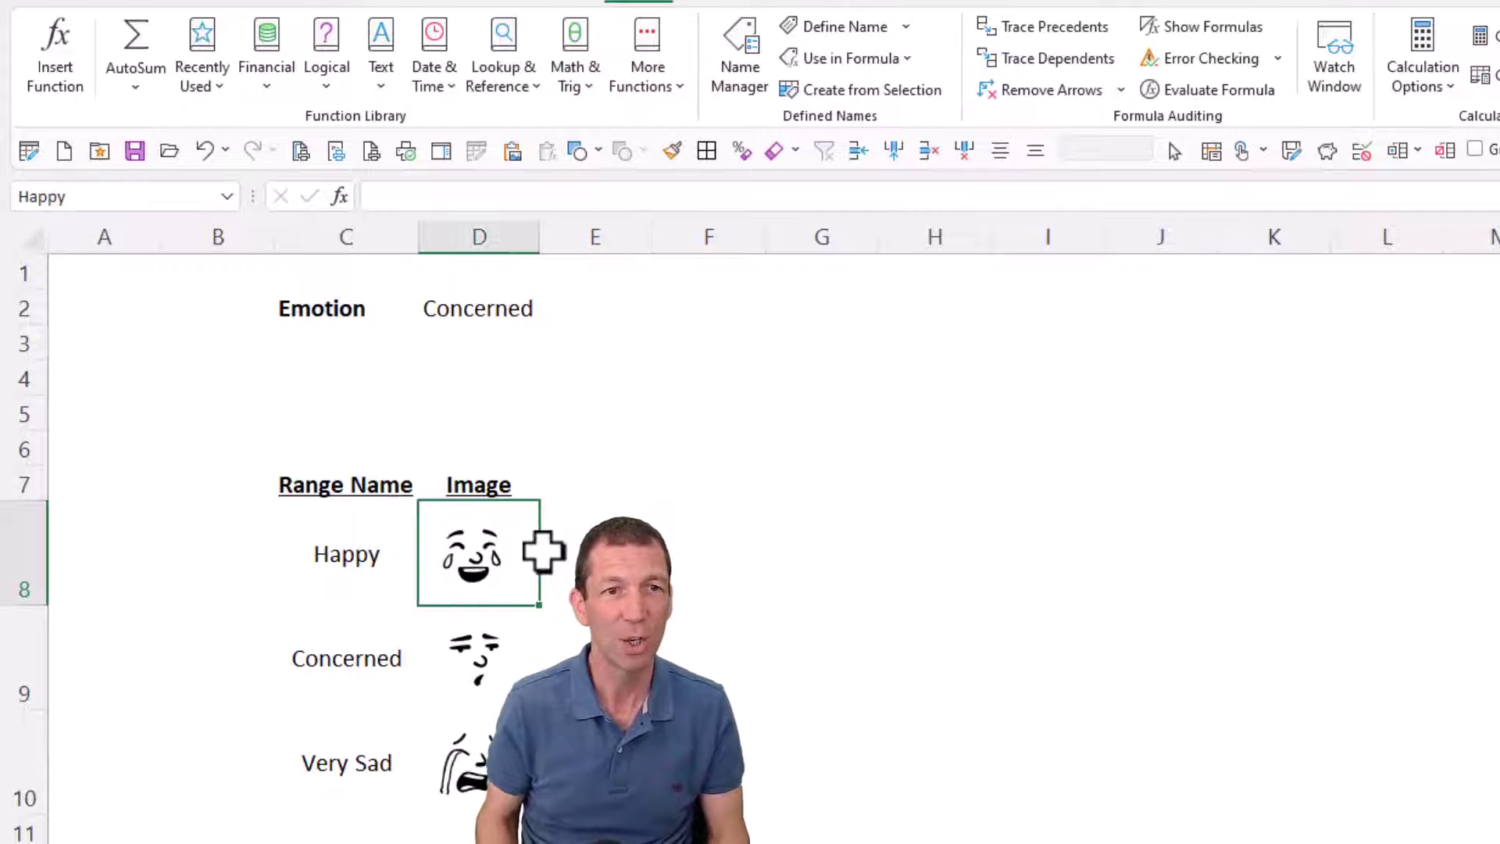
{"action": "key", "text": "ctrl+c"}
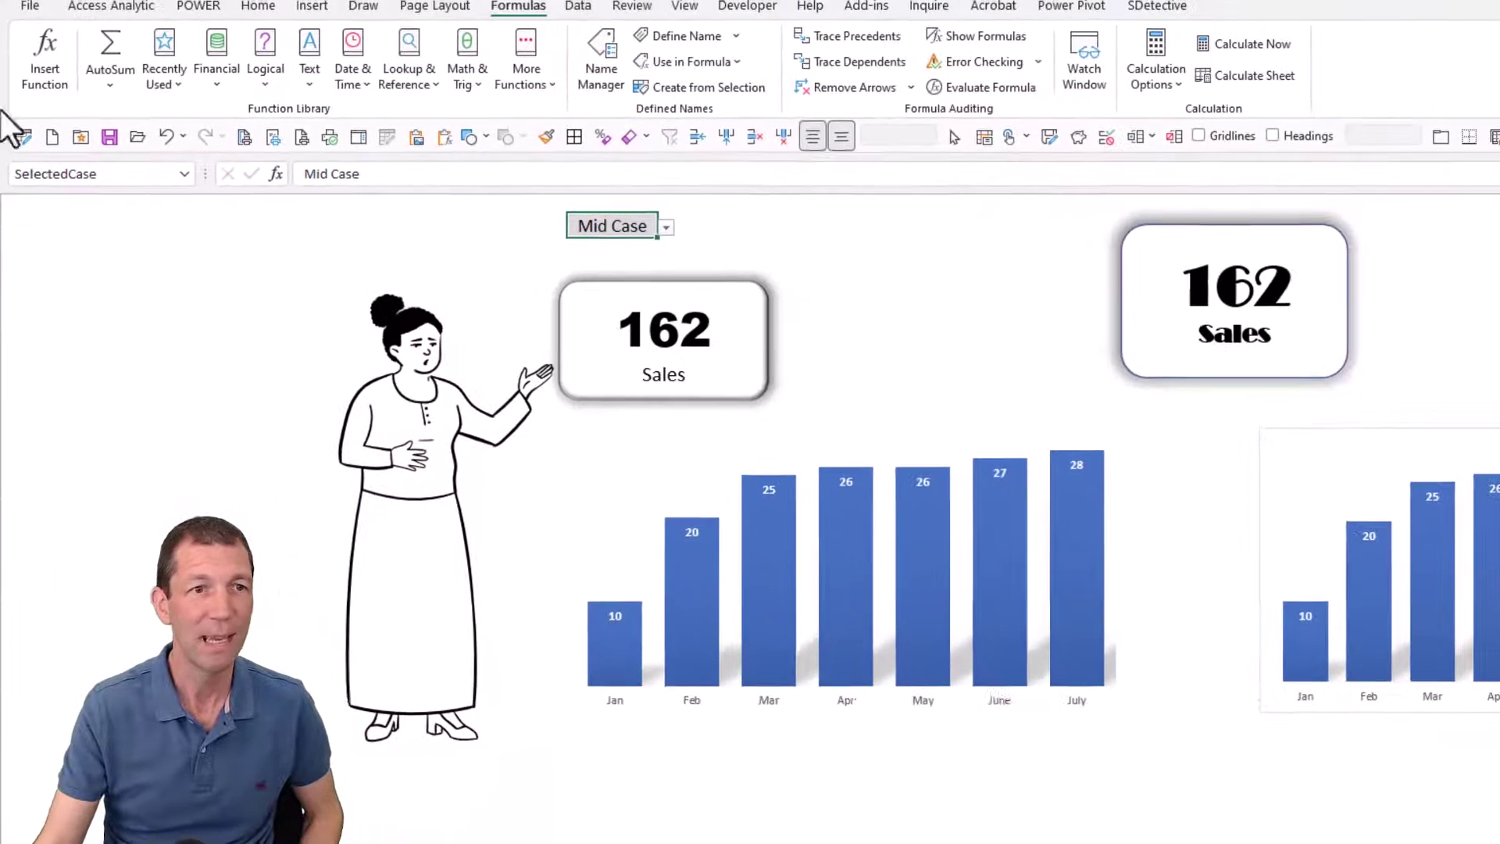
{"action": "left_click", "coordinate": [155, 304]}
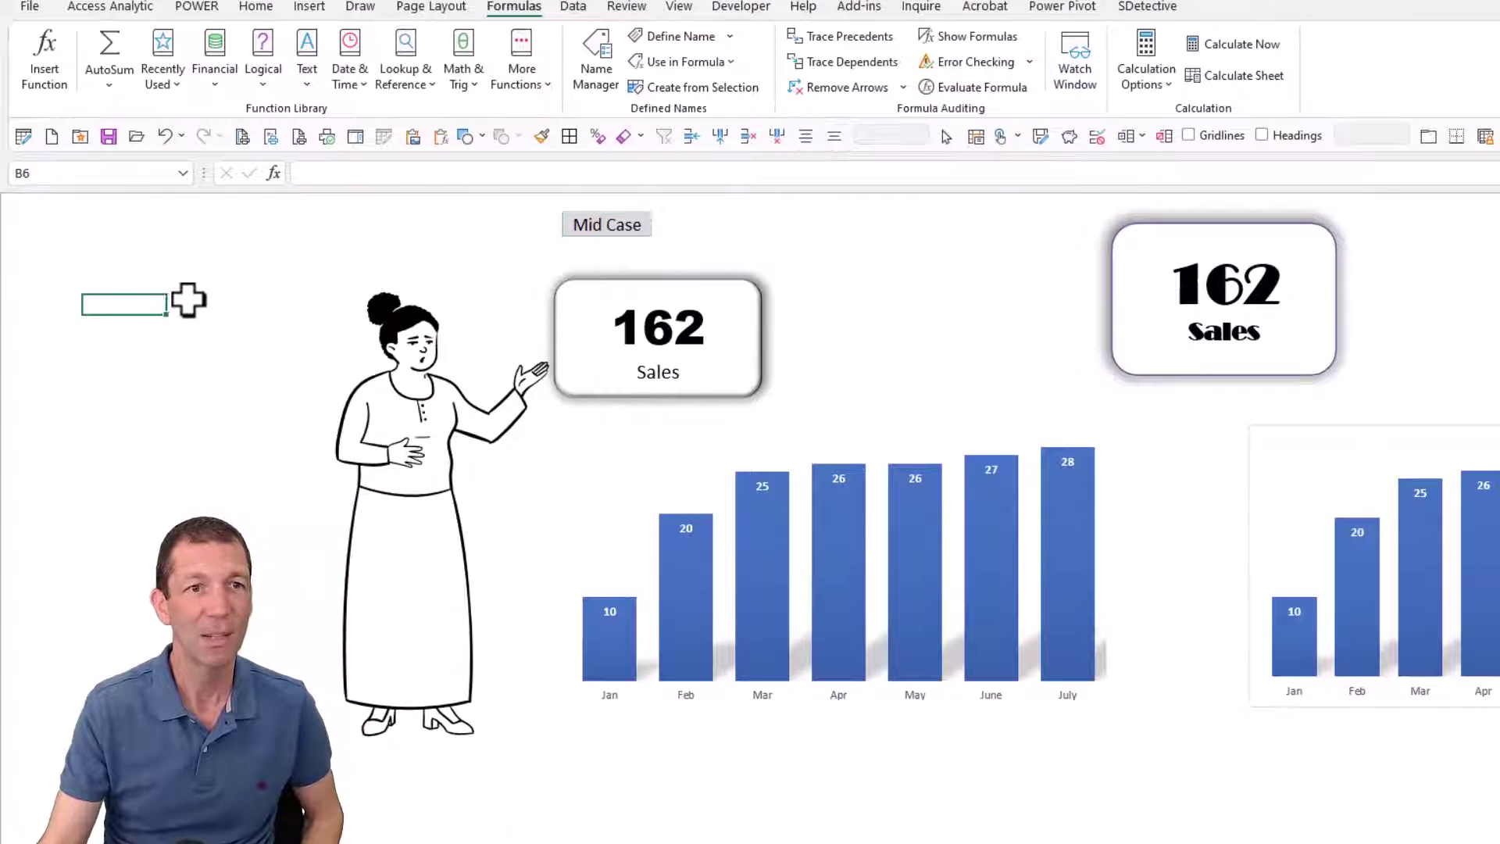
{"action": "right_click", "coordinate": [190, 304]}
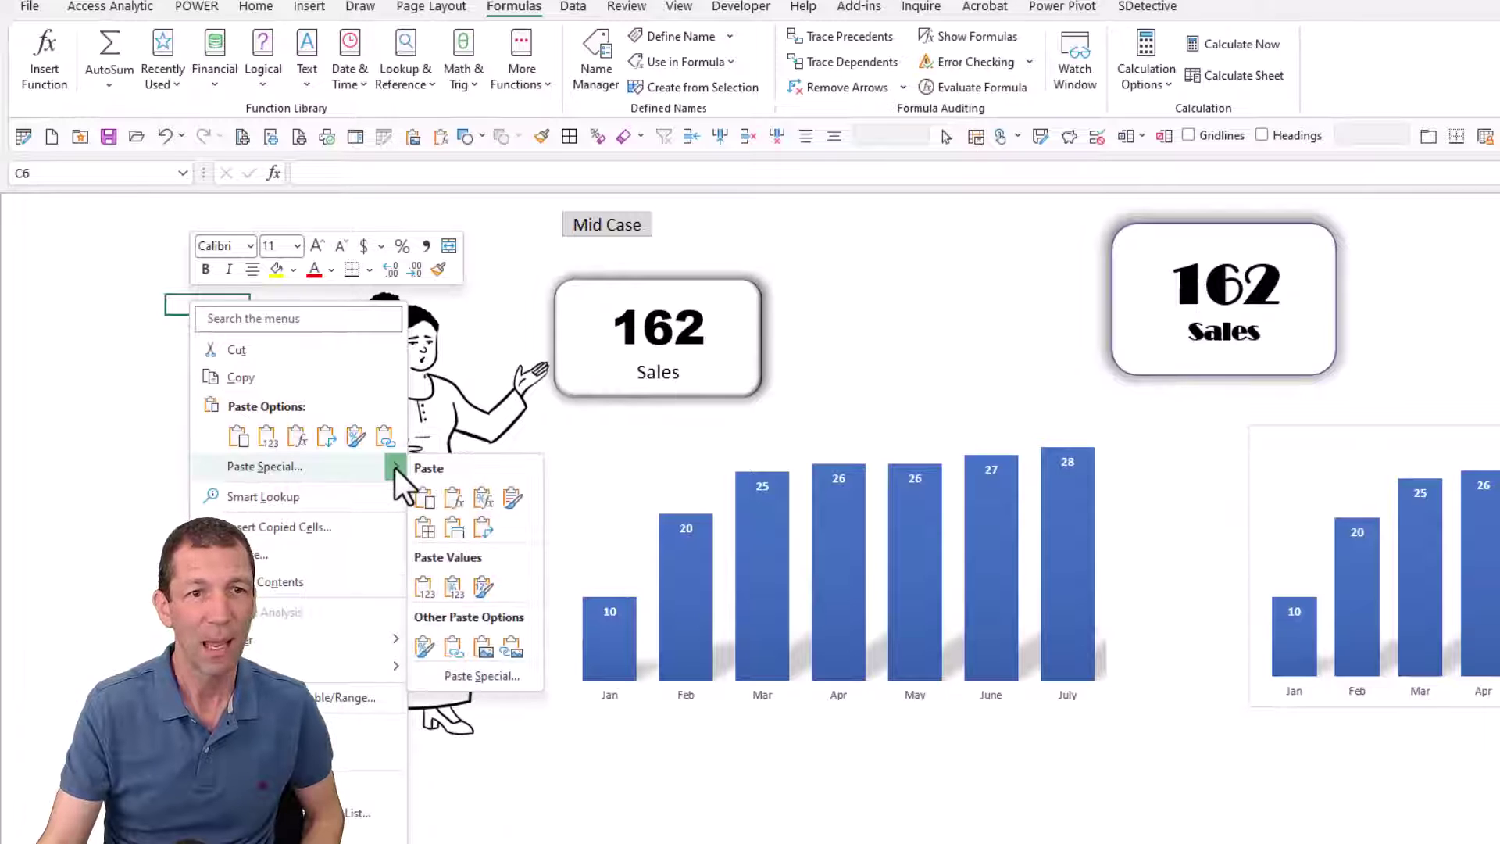
{"action": "mouse_move", "coordinate": [401, 470]}
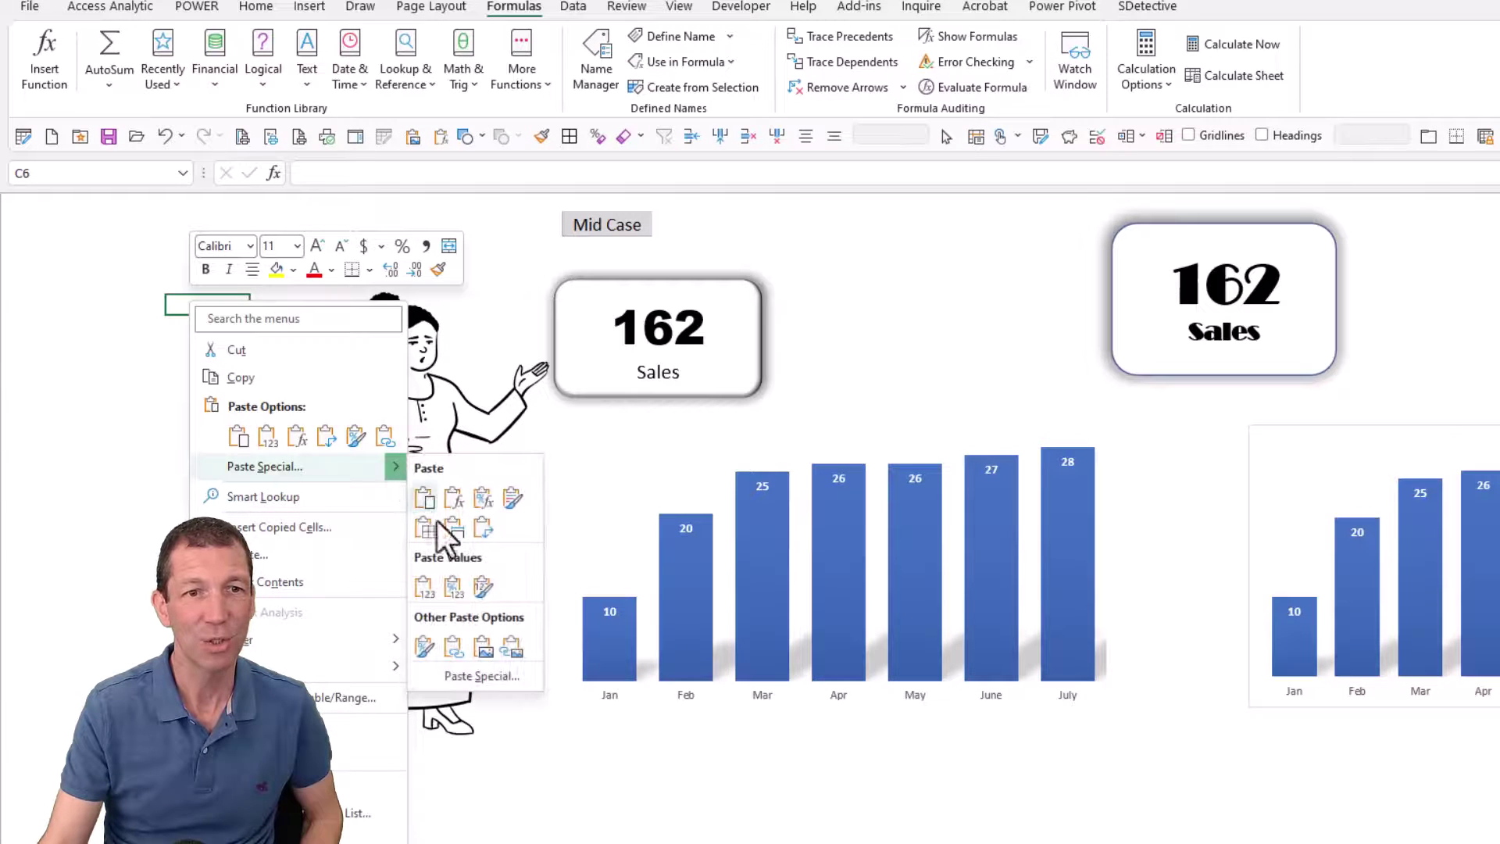
{"action": "left_click", "coordinate": [512, 647]}
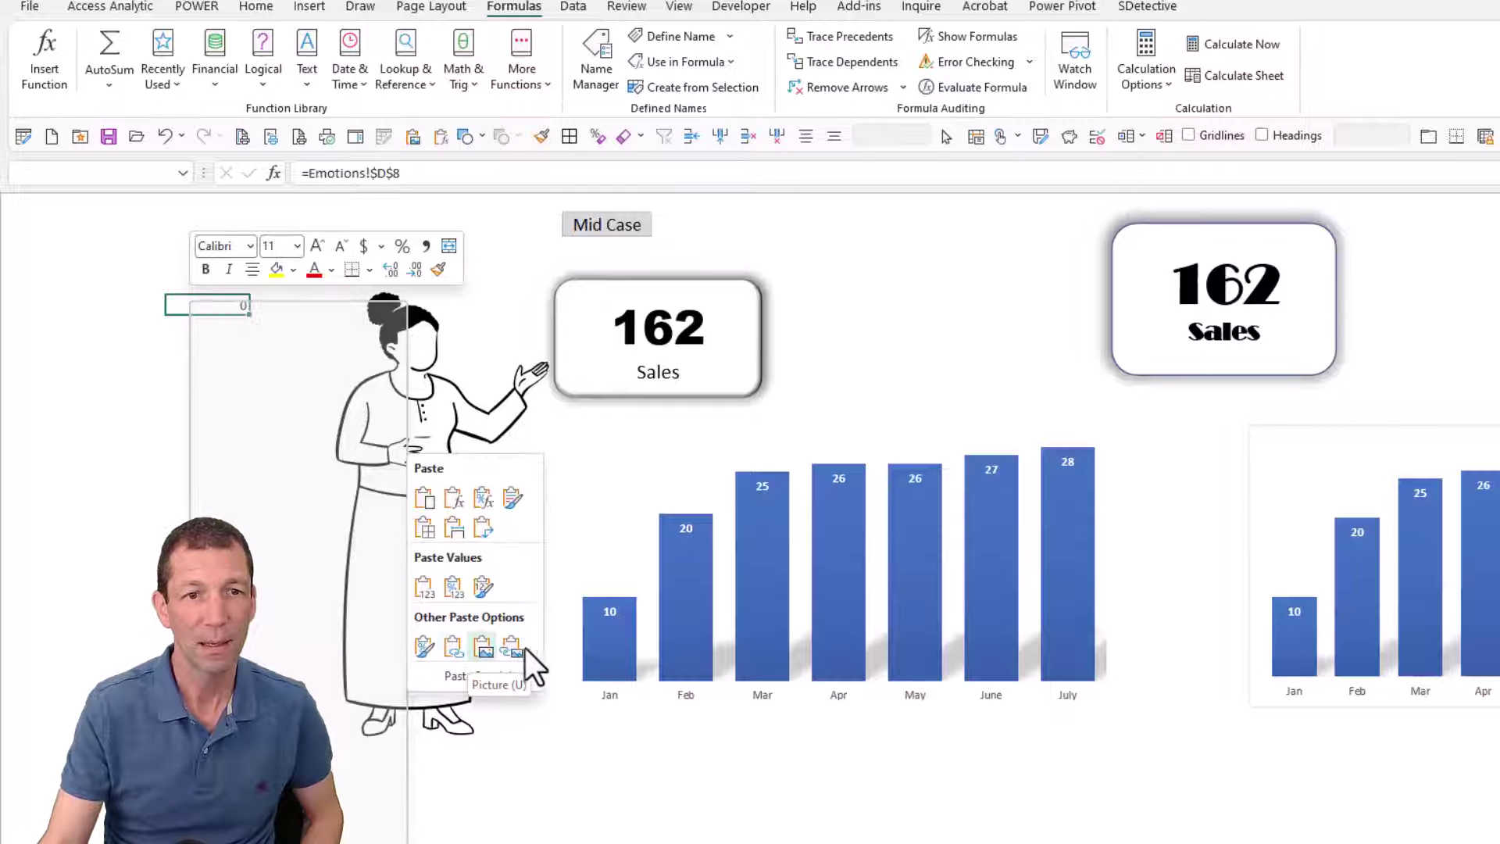
{"action": "left_click", "coordinate": [518, 645]}
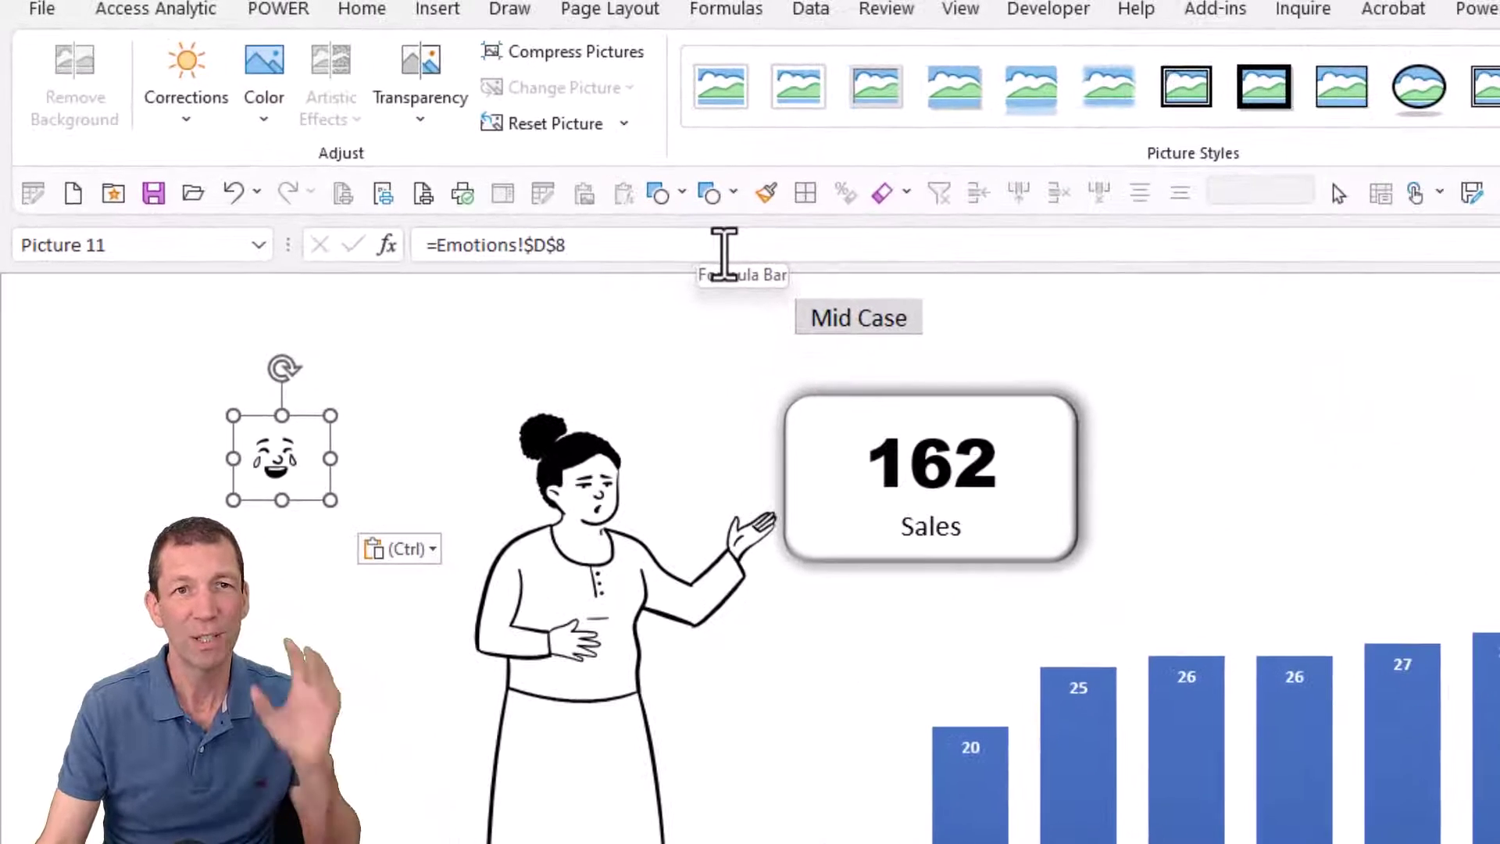
Step: Change the face picture's formula to =INDIRECTImage
{"action": "left_click_drag", "start_coordinate": [719, 244], "coordinate": [435, 248]}
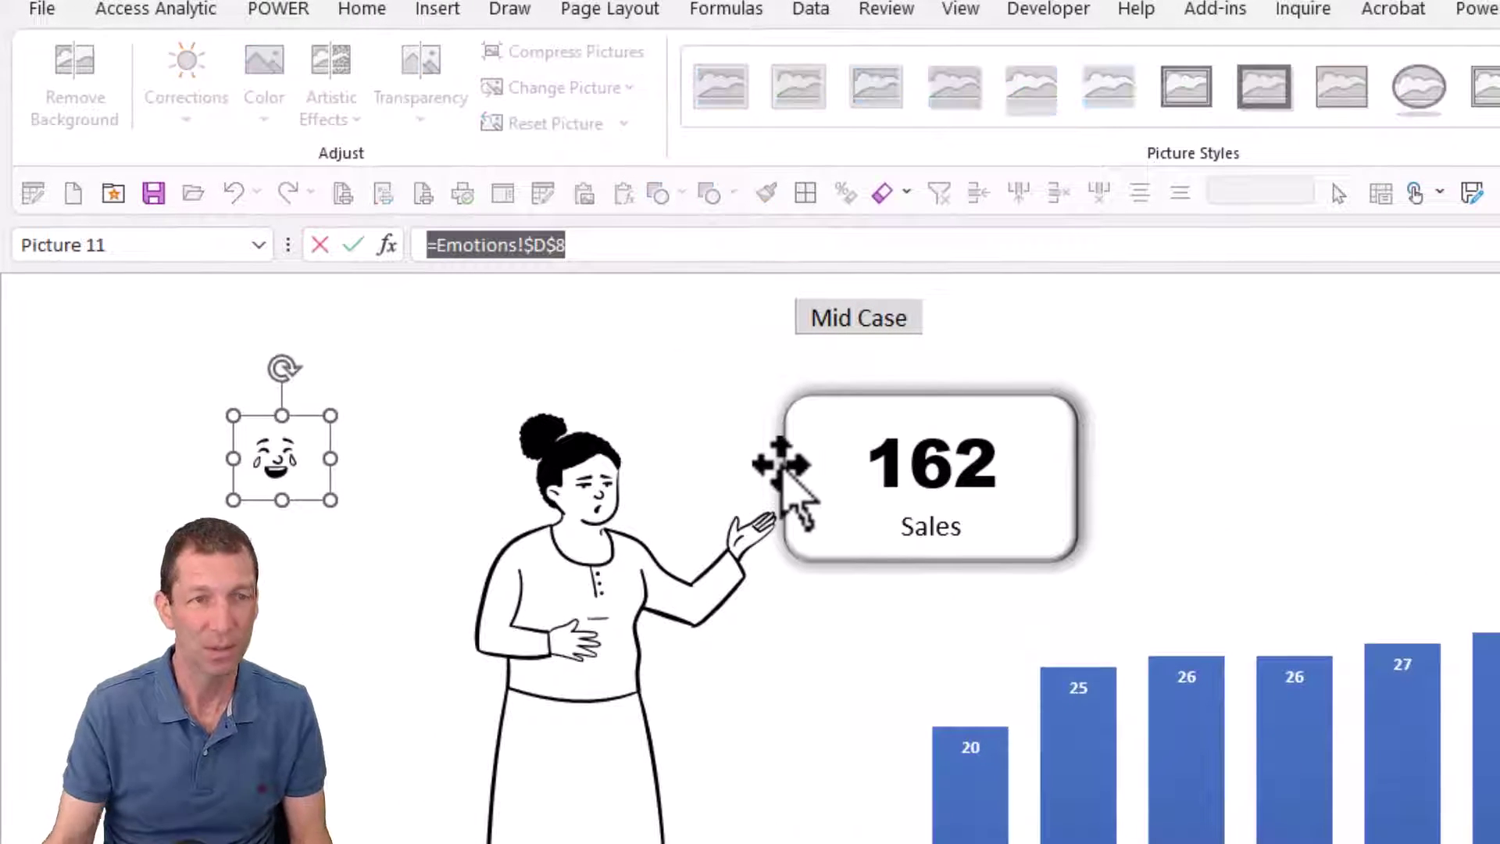
{"action": "type", "text": "=in"}
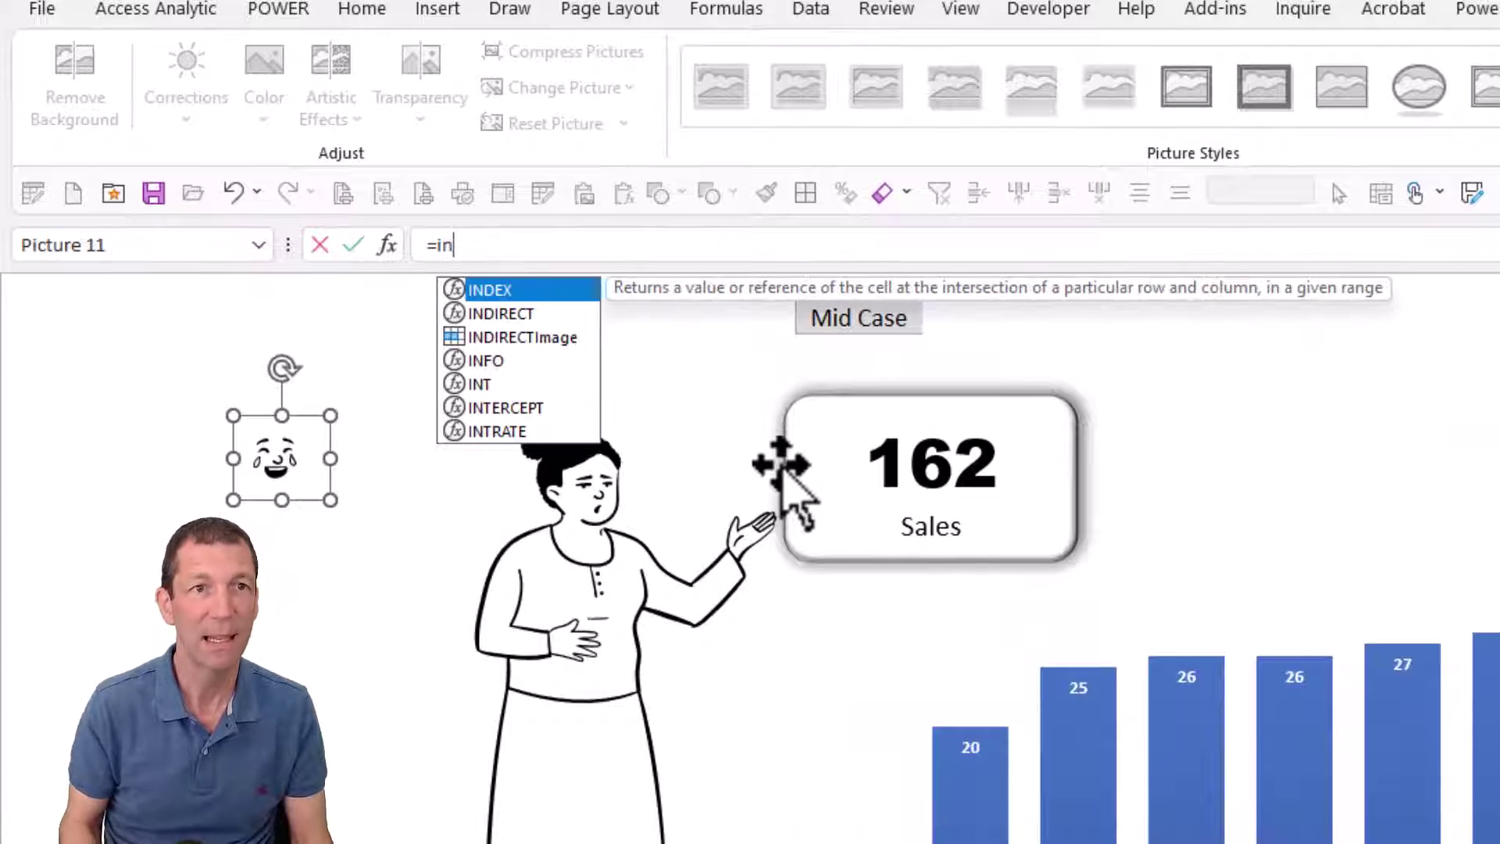
{"action": "key", "text": "Down"}
{"action": "key", "text": "Down"}
{"action": "key", "text": "Tab"}
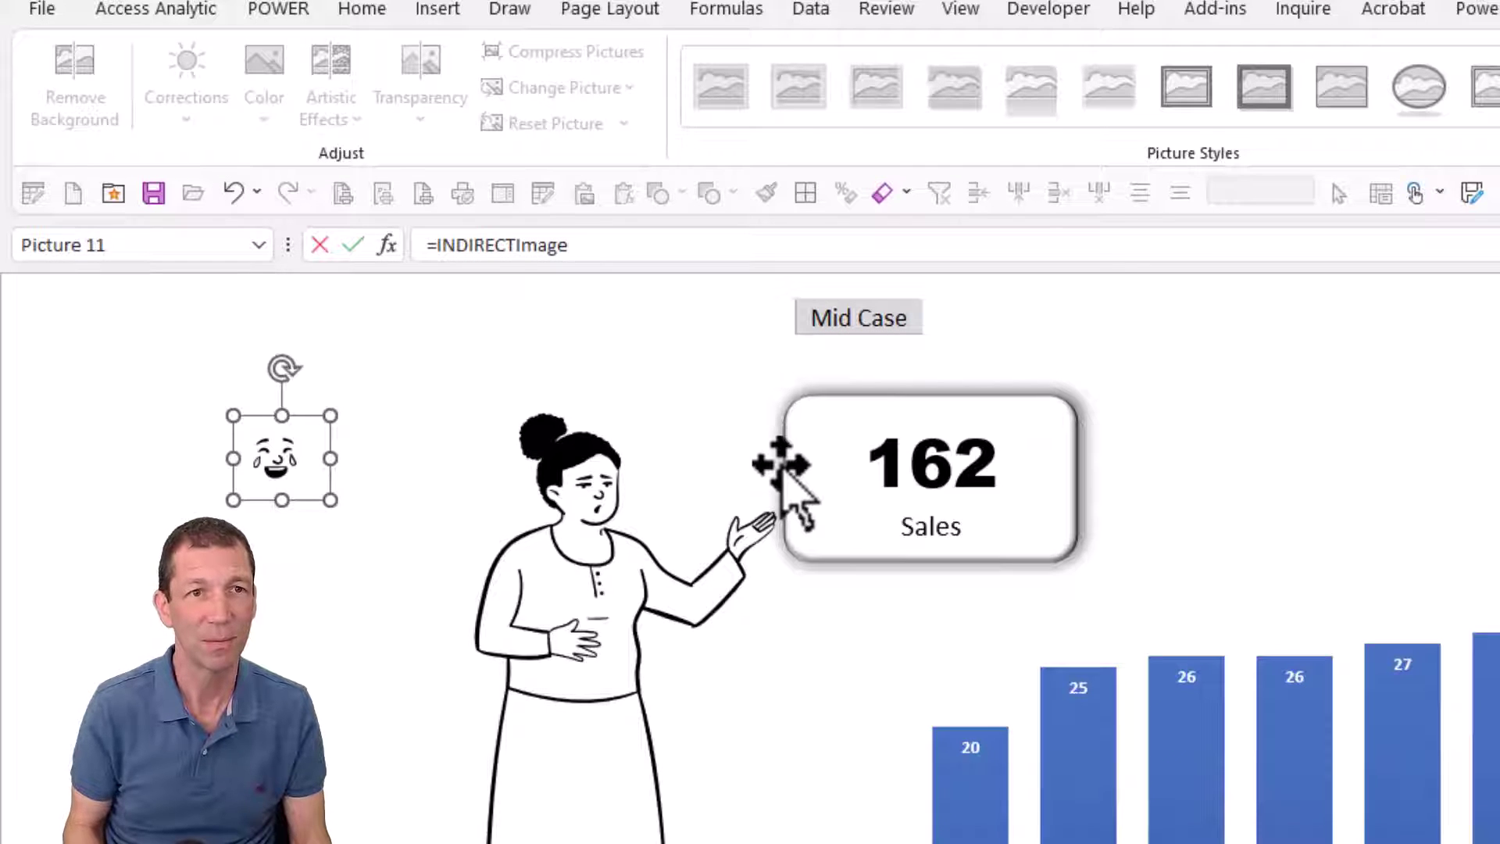
{"action": "key", "text": "Return"}
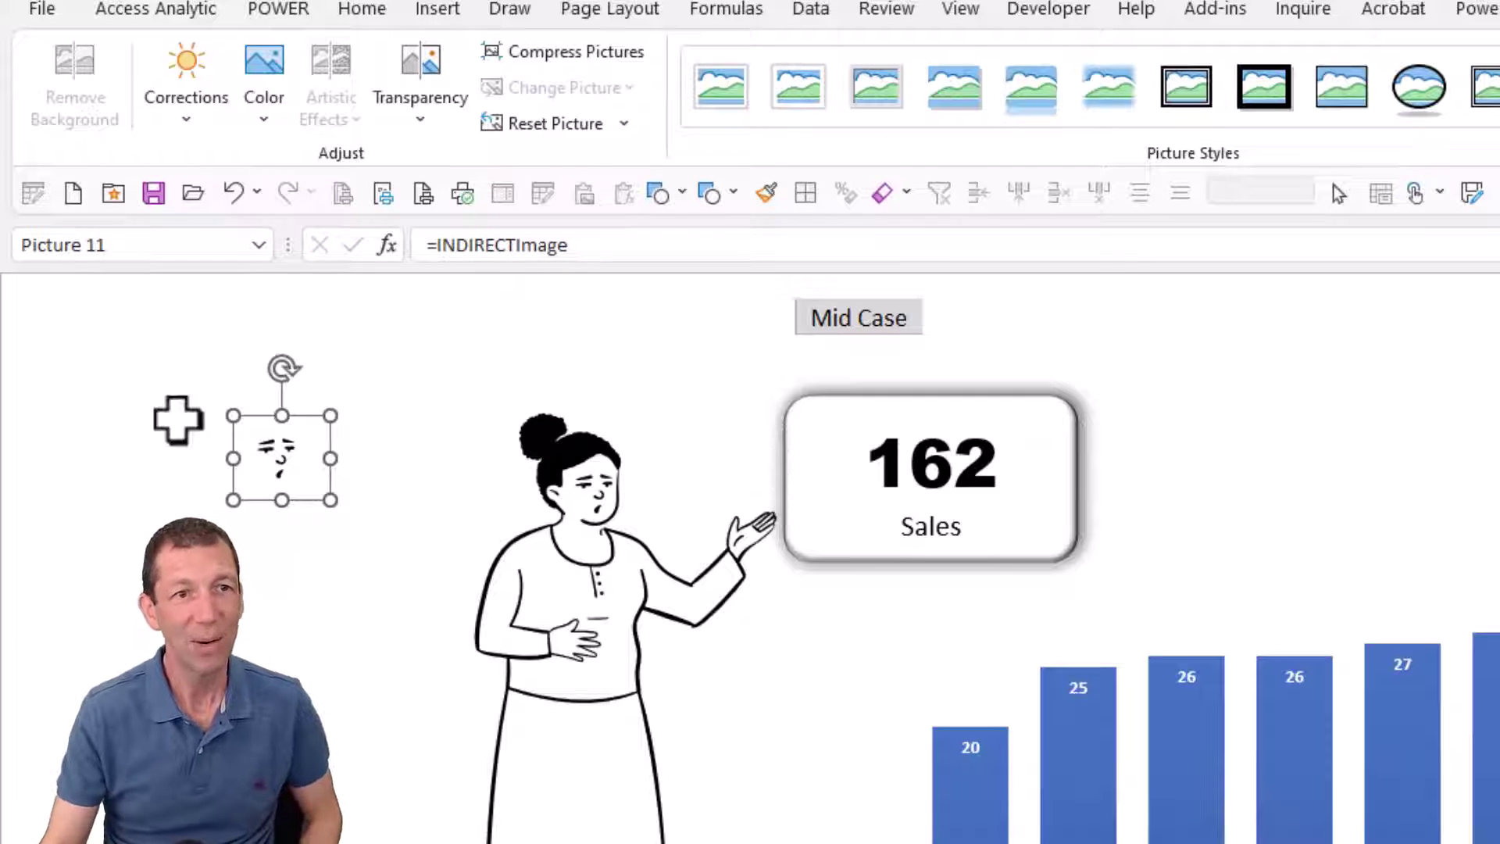
Step: Test the scenario dropdown with BestCase and Worst Case, then set it back to Mid Case
{"action": "left_click", "coordinate": [883, 318]}
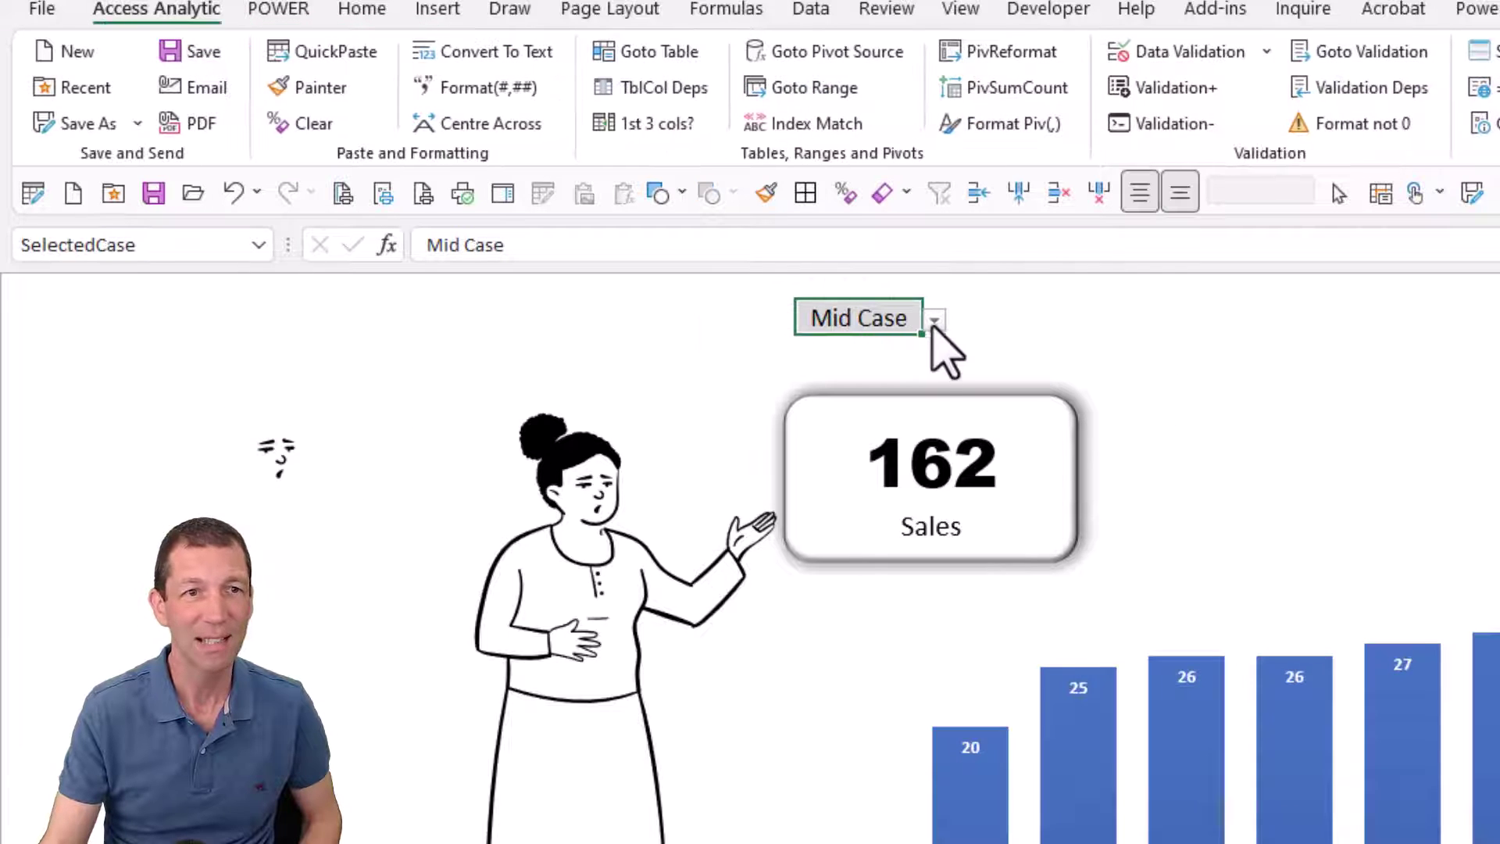
{"action": "left_click", "coordinate": [935, 321]}
{"action": "left_click", "coordinate": [894, 341]}
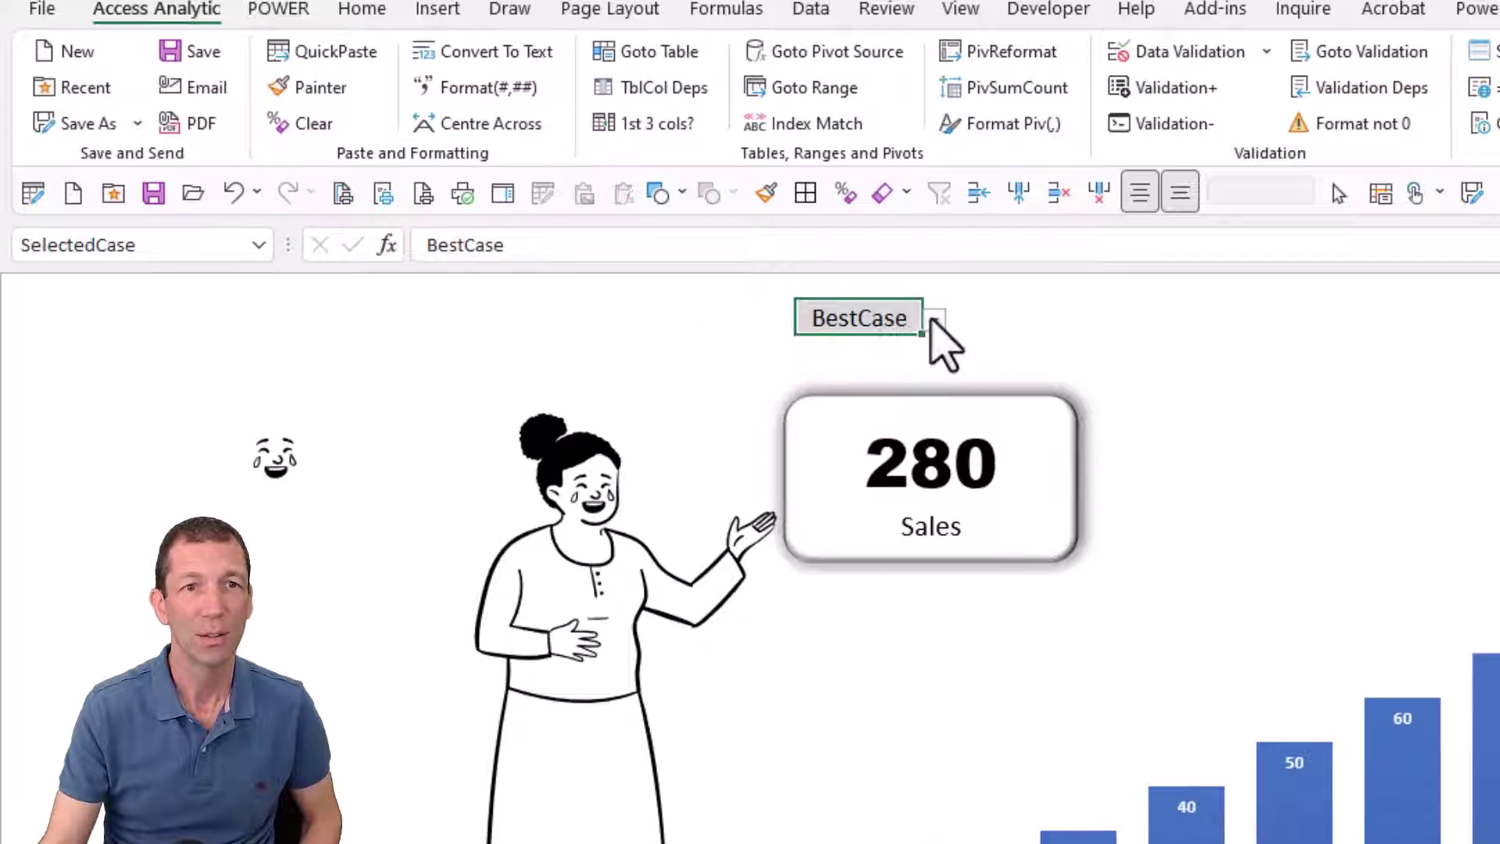
{"action": "left_click", "coordinate": [935, 320]}
{"action": "left_click", "coordinate": [889, 381]}
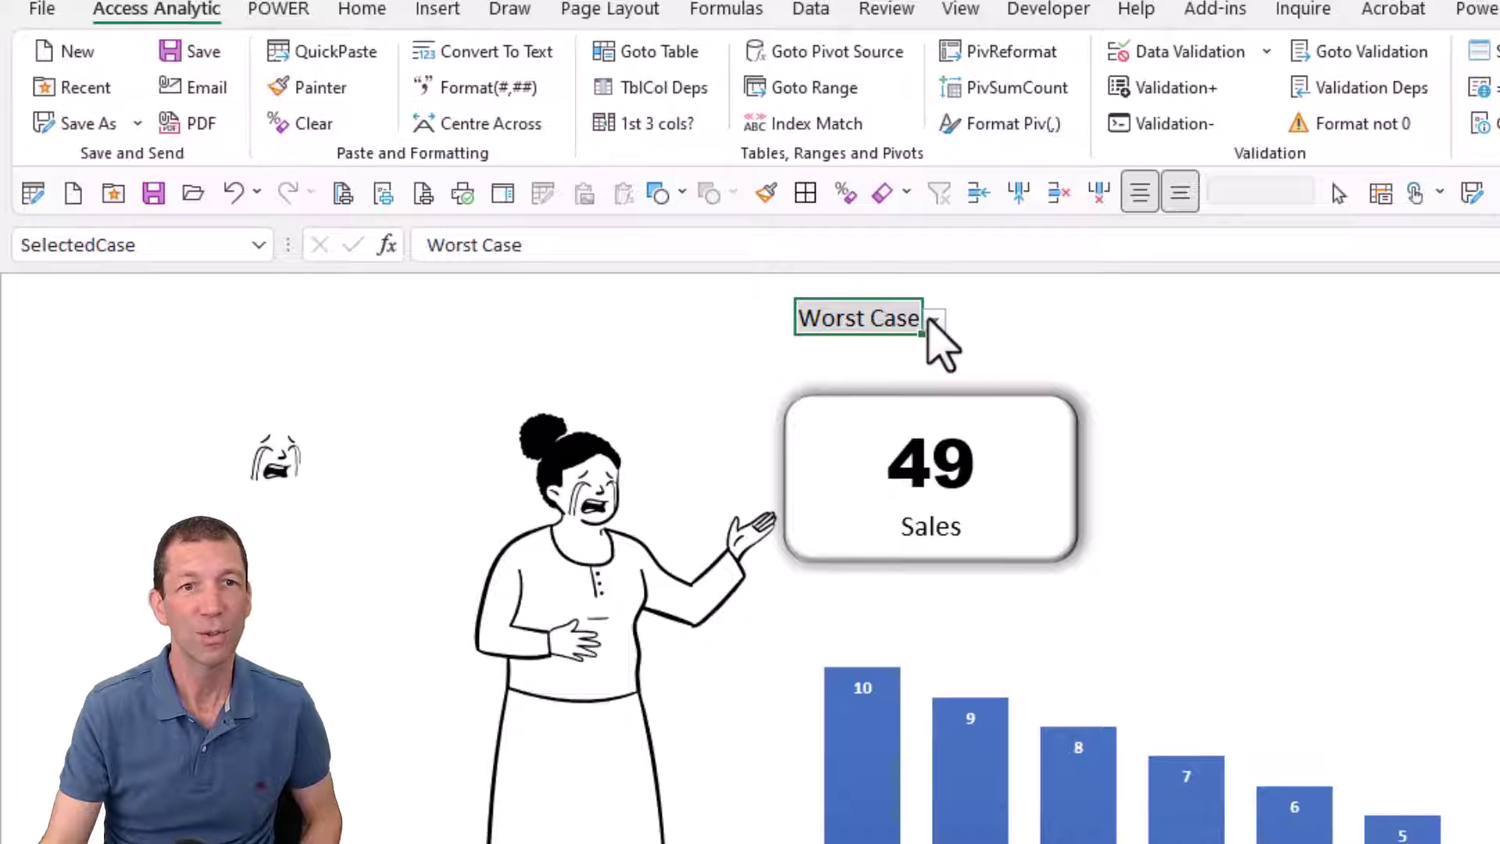
{"action": "left_click", "coordinate": [935, 320]}
{"action": "left_click", "coordinate": [894, 360]}
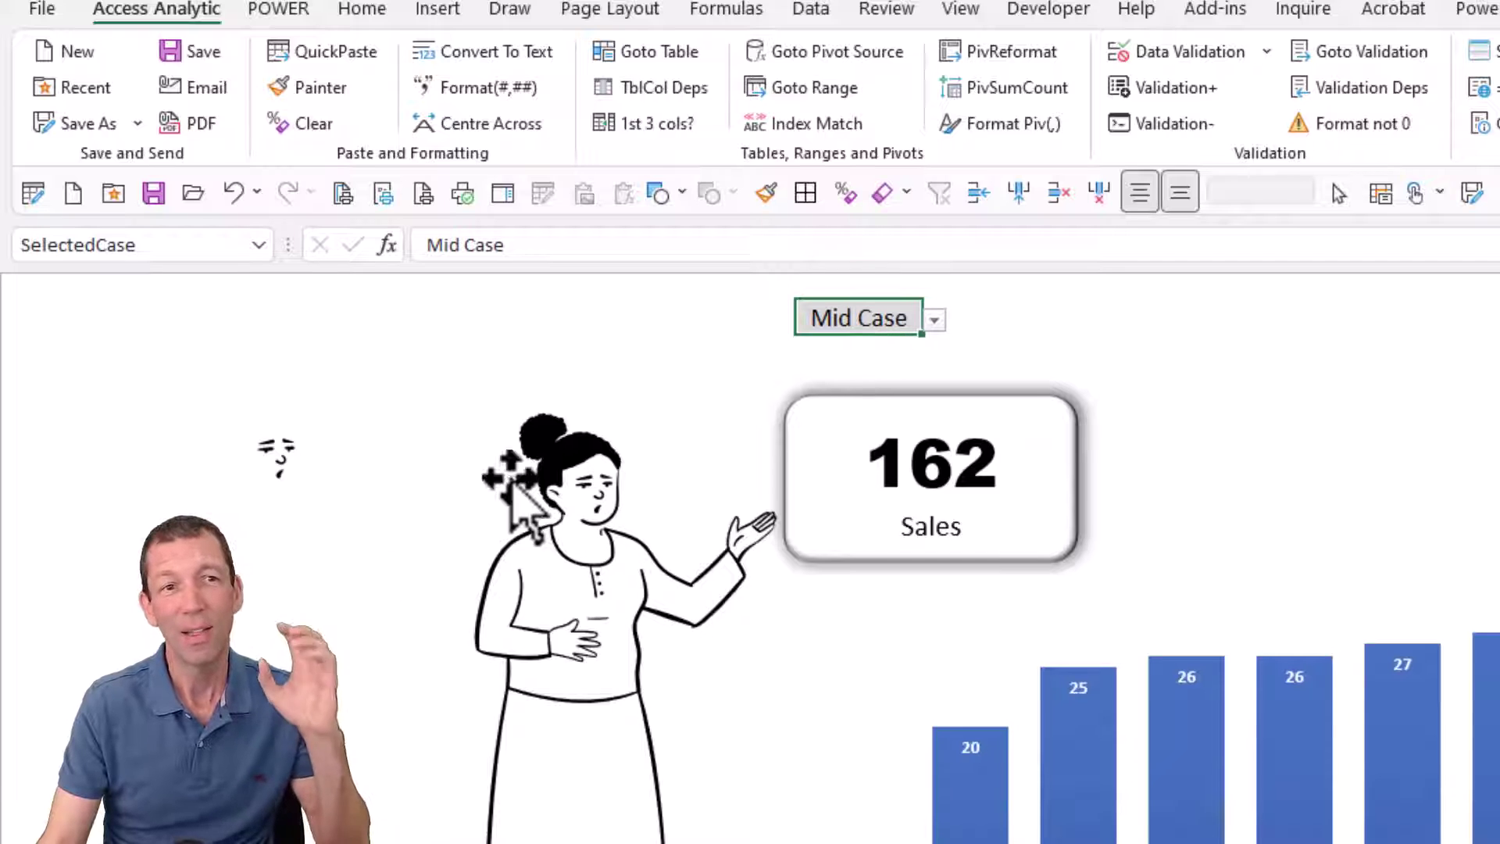
{"action": "left_click", "coordinate": [592, 687]}
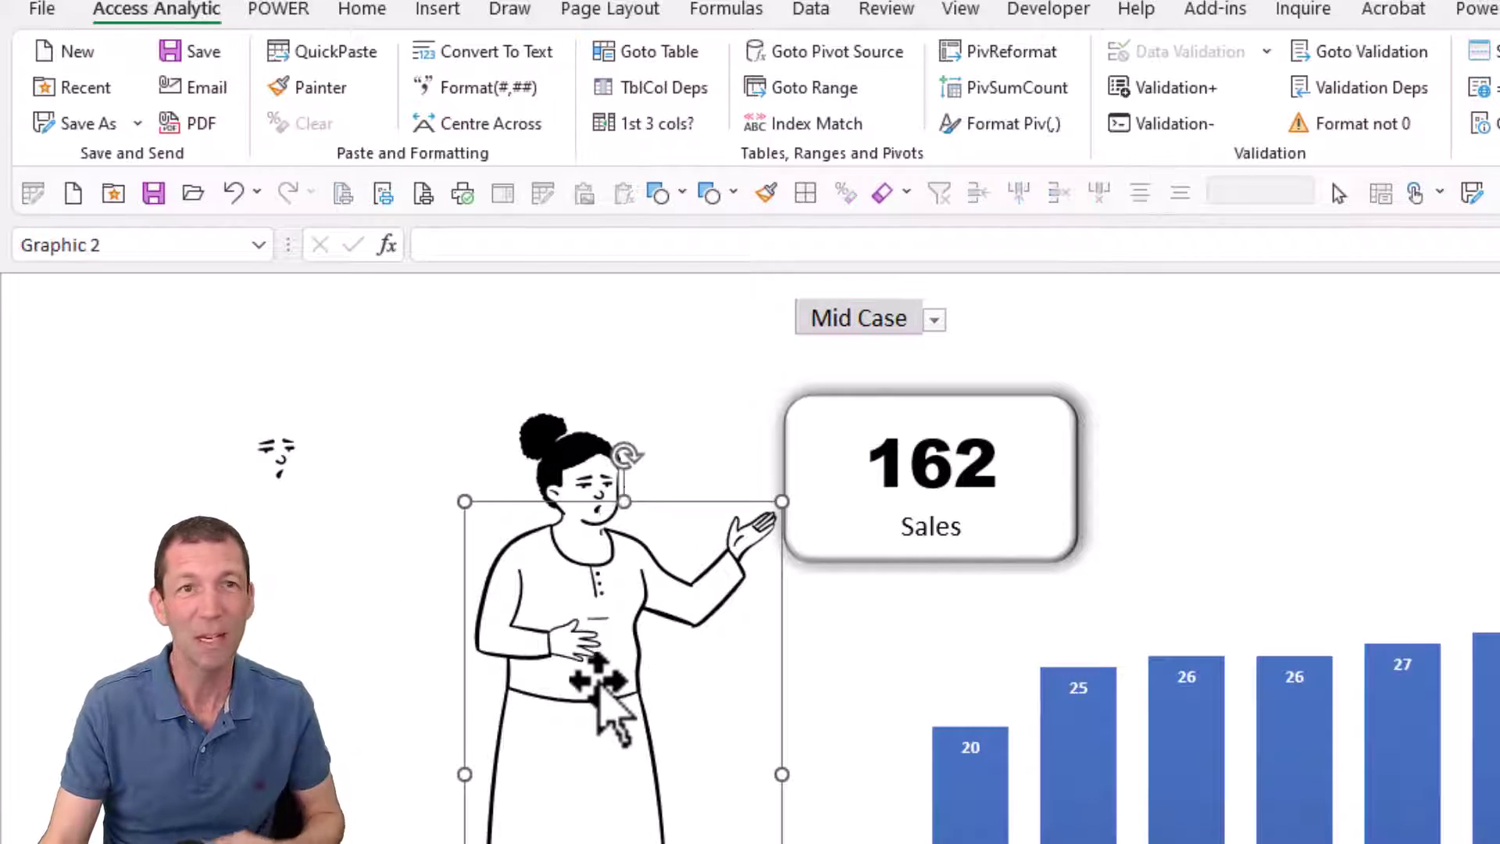
{"action": "left_click", "coordinate": [455, 19]}
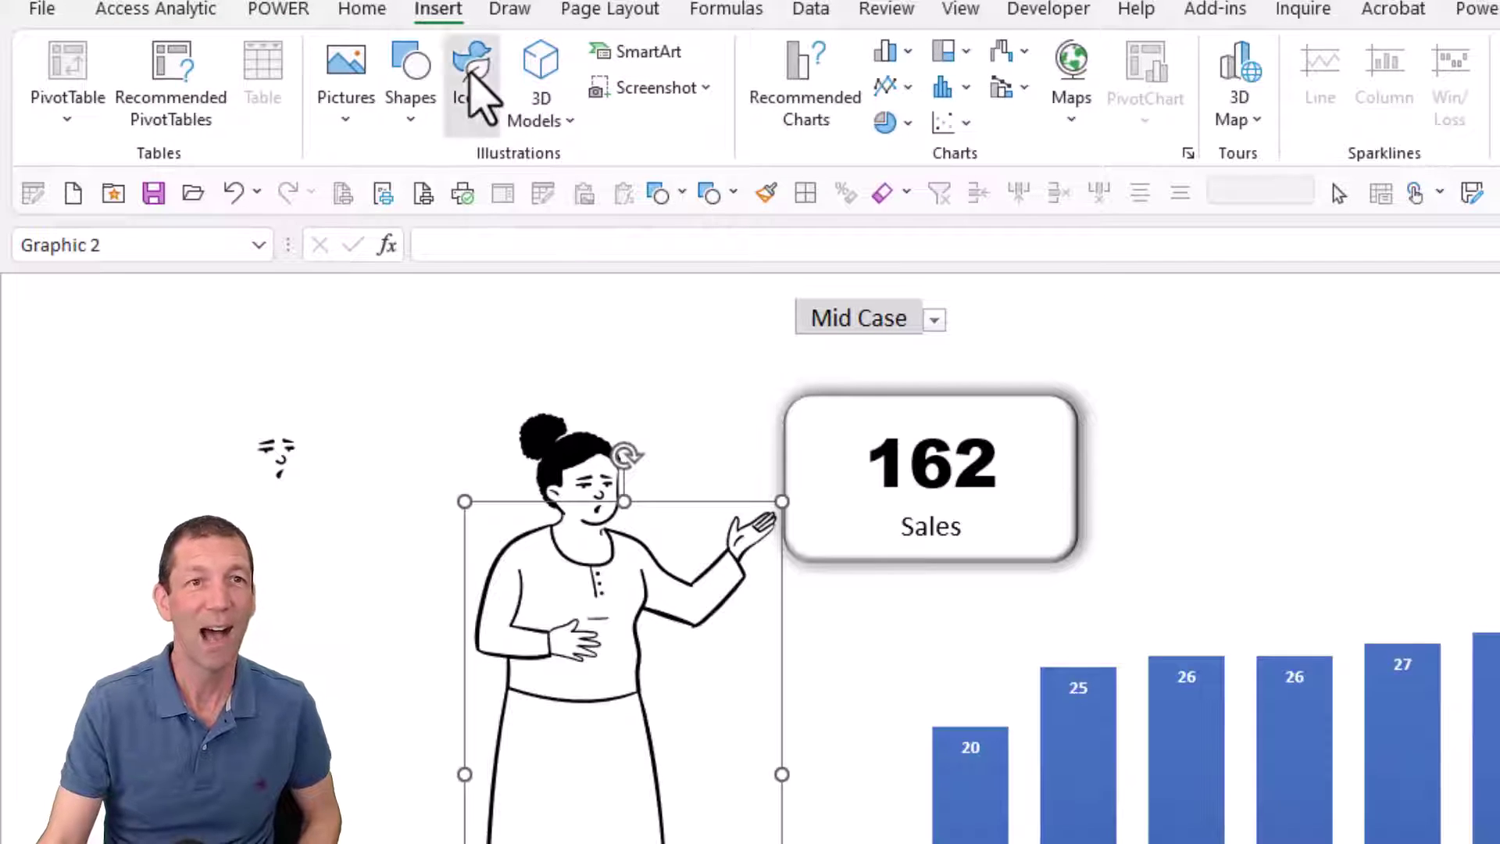
{"action": "left_click", "coordinate": [472, 76]}
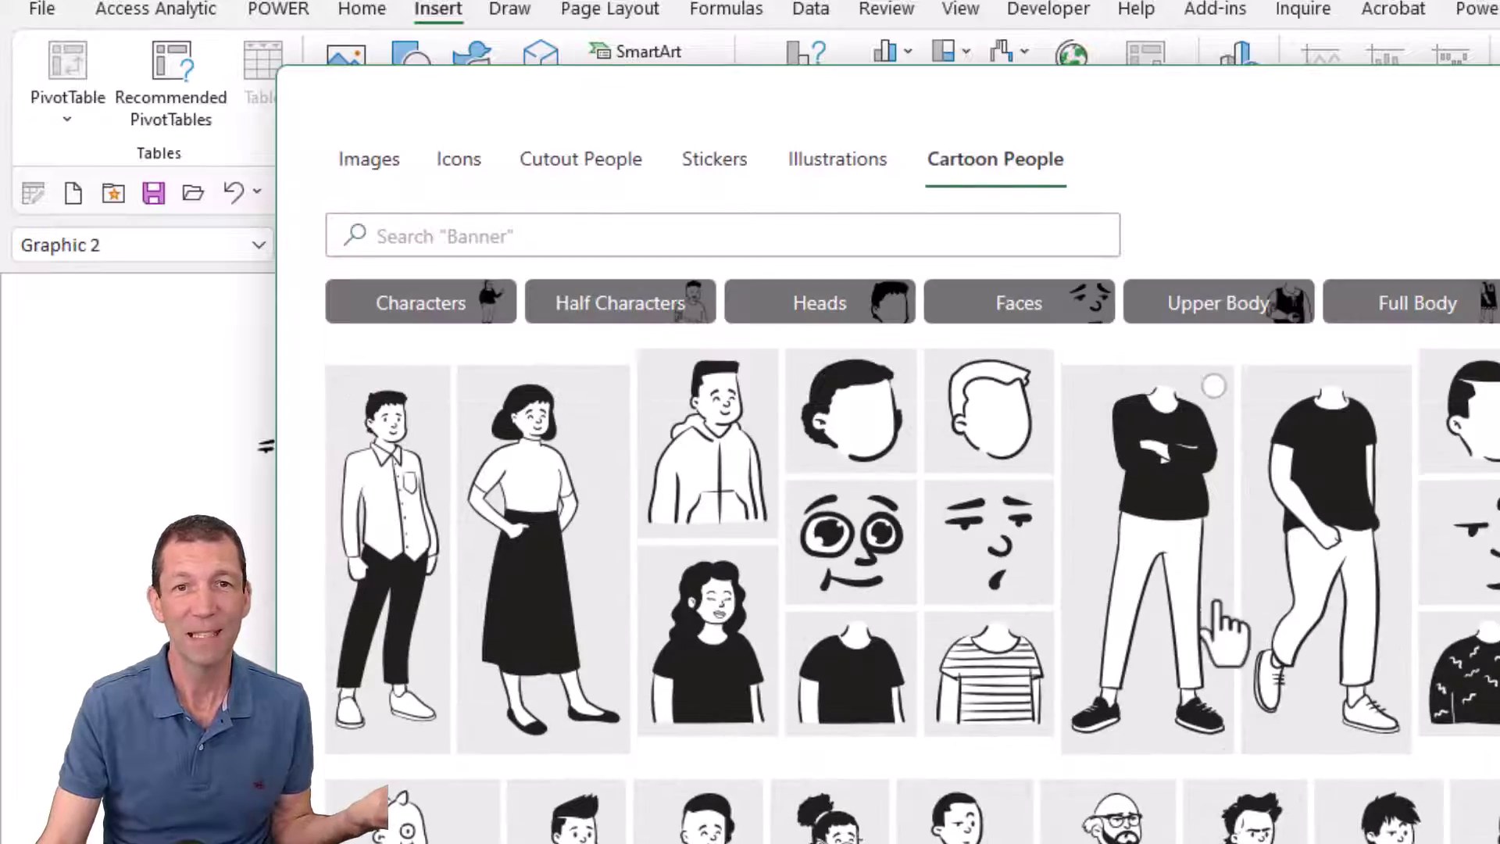
{"action": "scroll", "coordinate": [1366, 647], "scroll_direction": "down", "scroll_amount": 10}
{"action": "scroll", "coordinate": [912, 559], "scroll_direction": "down", "scroll_amount": 5}
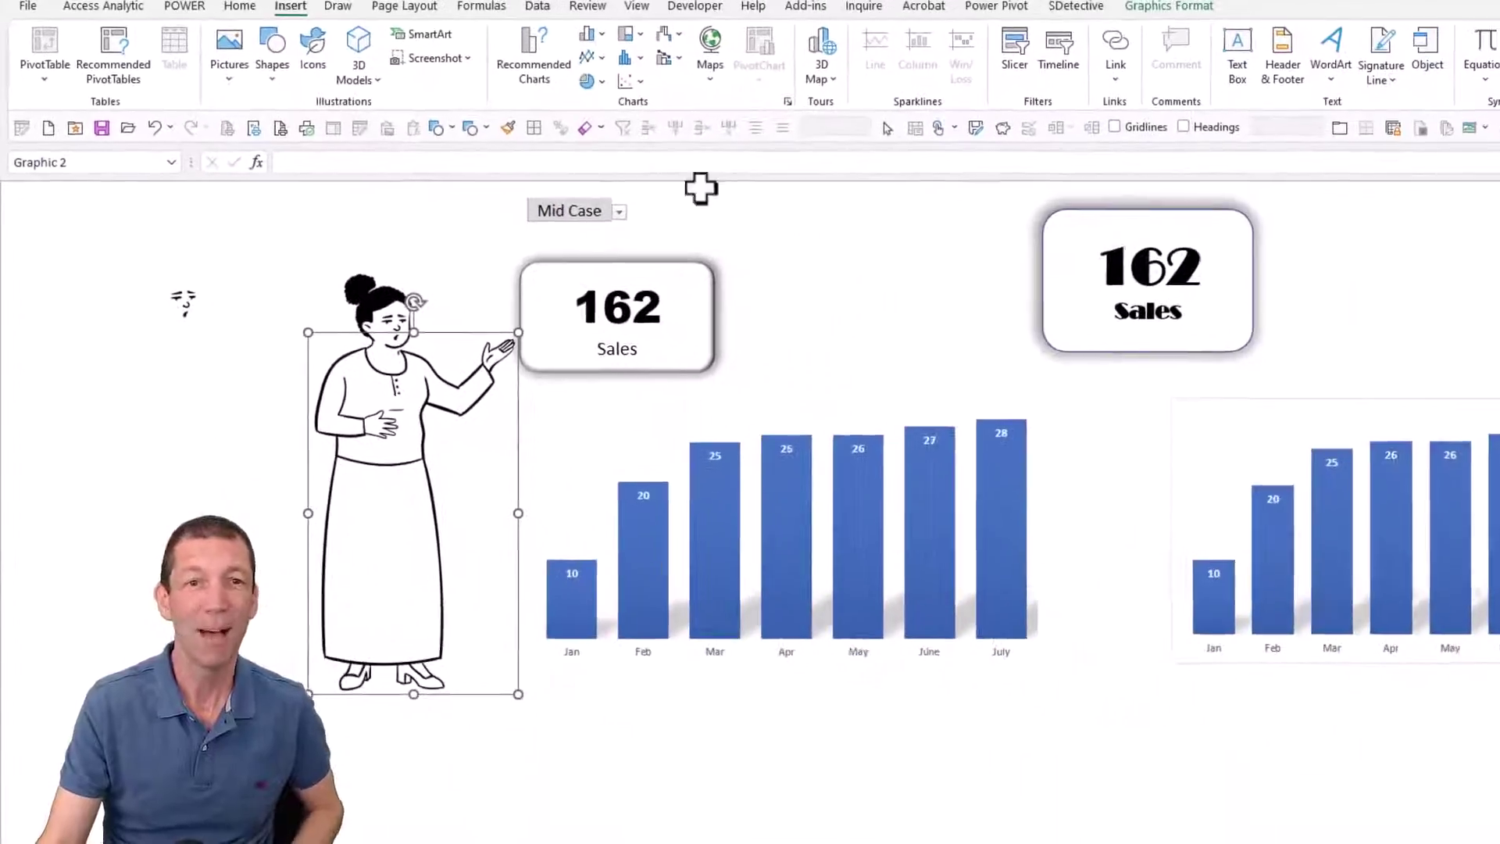
{"action": "left_click", "coordinate": [812, 260]}
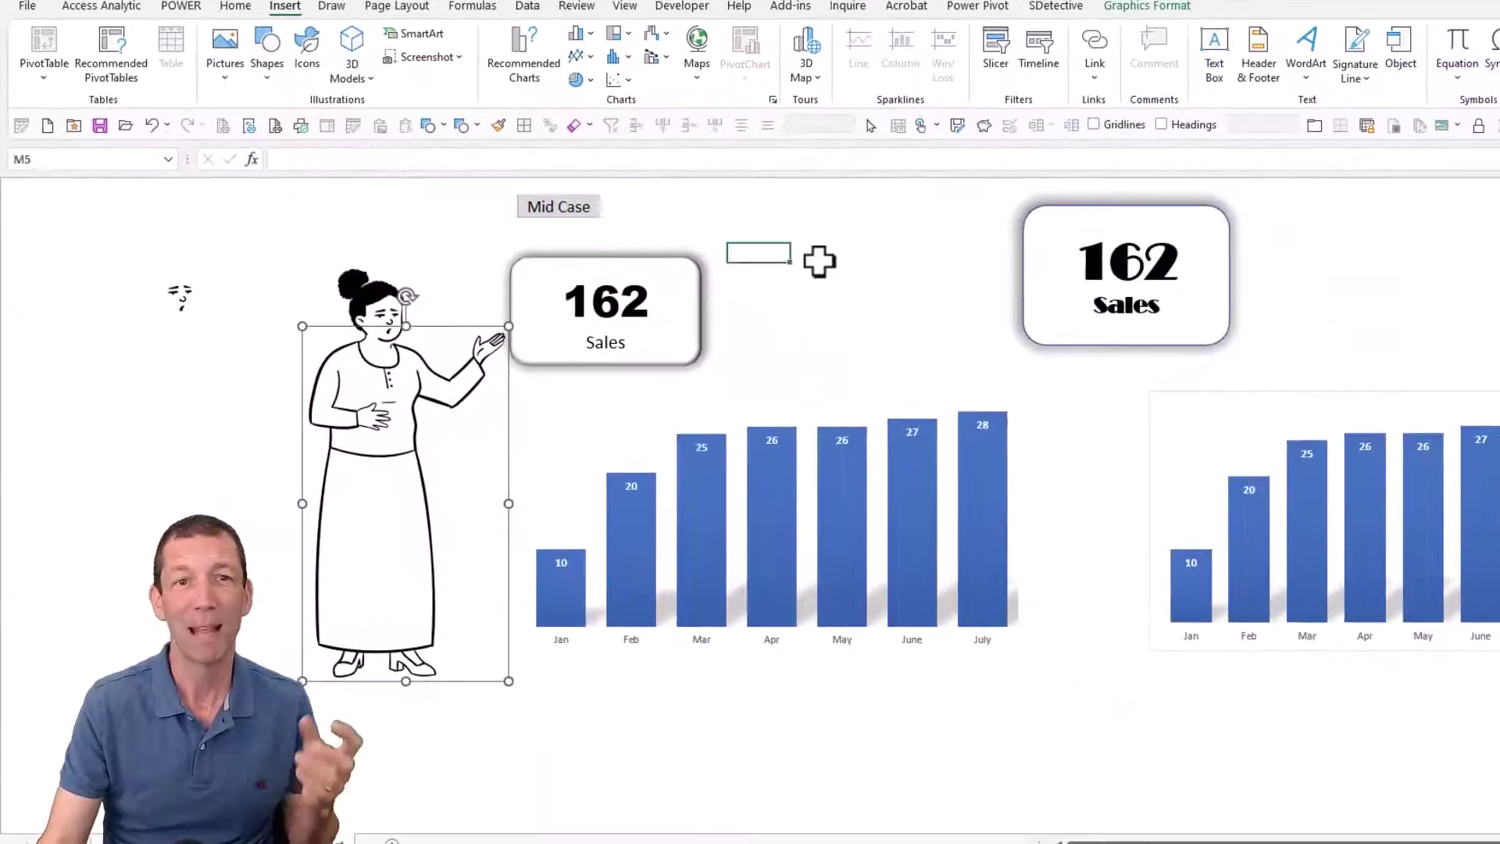